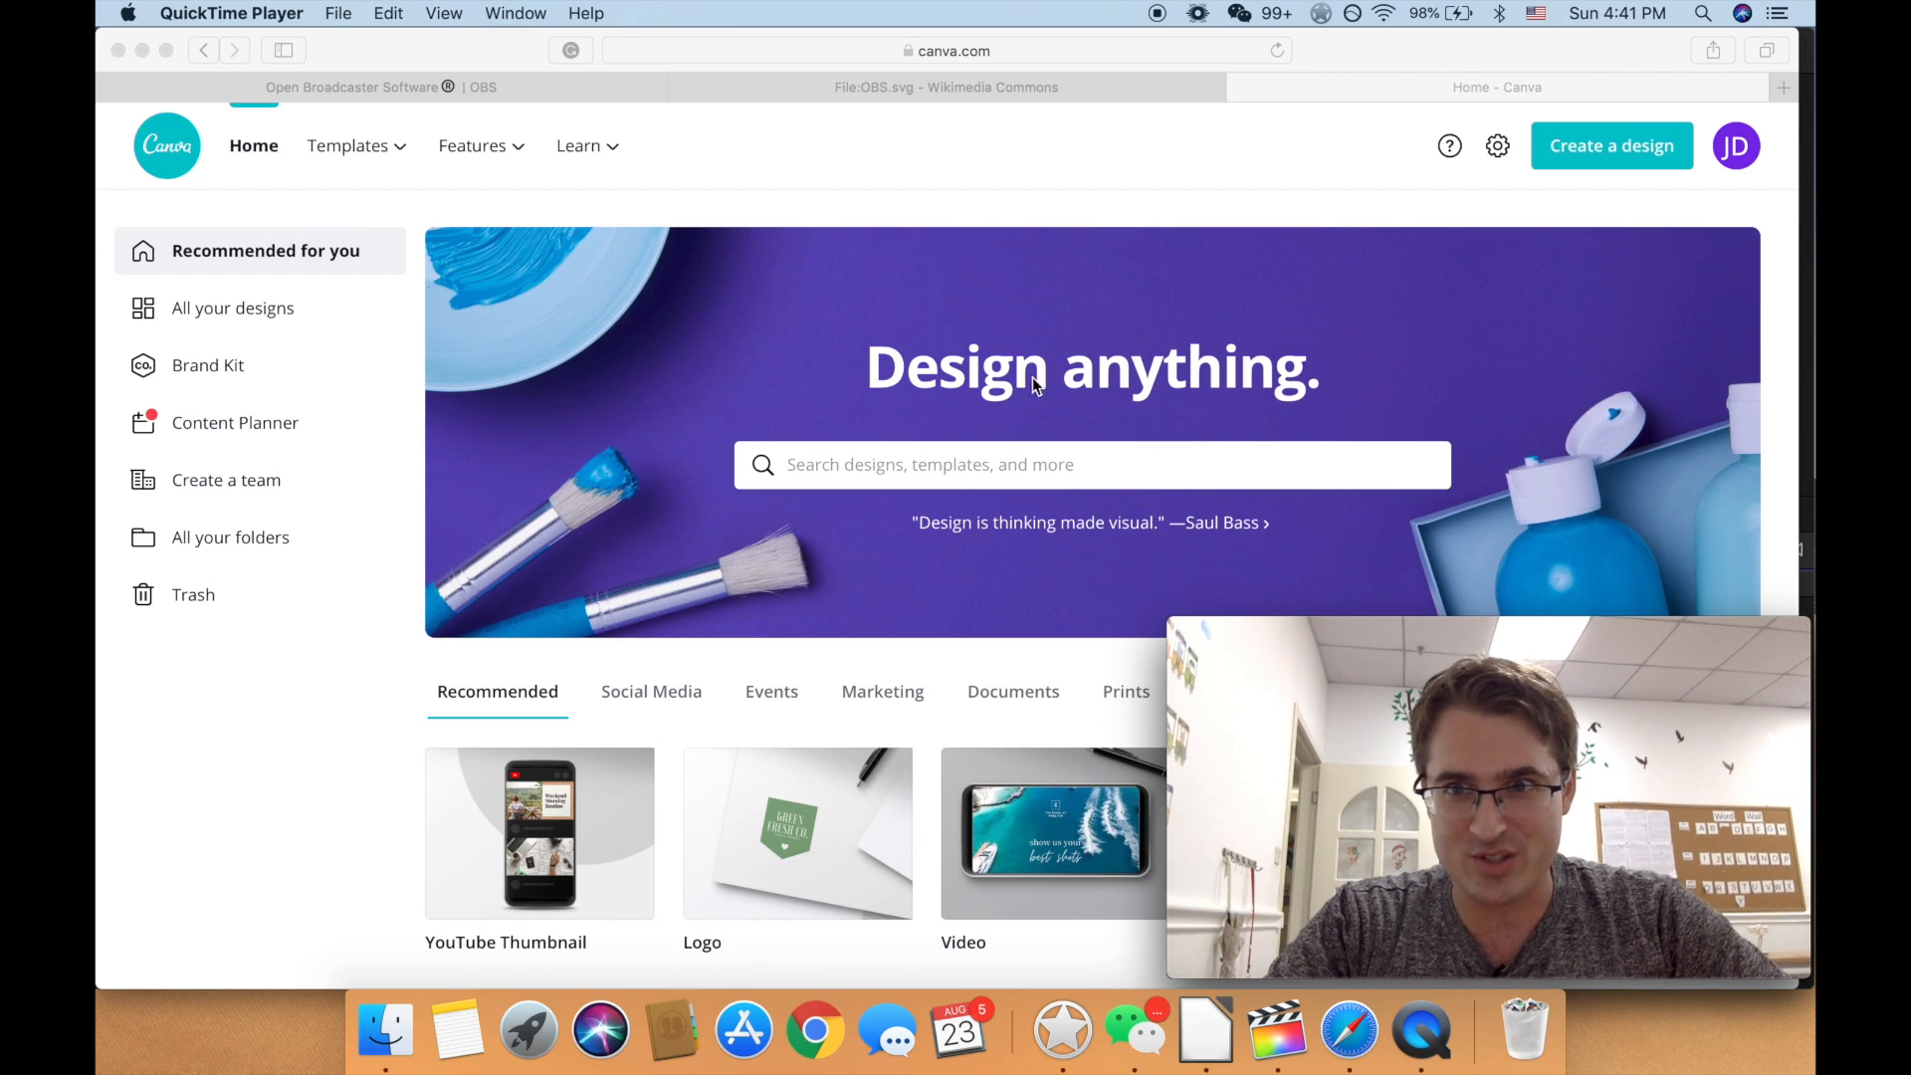
Step: Create a new YouTube Thumbnail design (1280 × 720 px) in Canva and look through the thumbnail templates
{"action": "mouse_move", "coordinate": [1329, 647]}
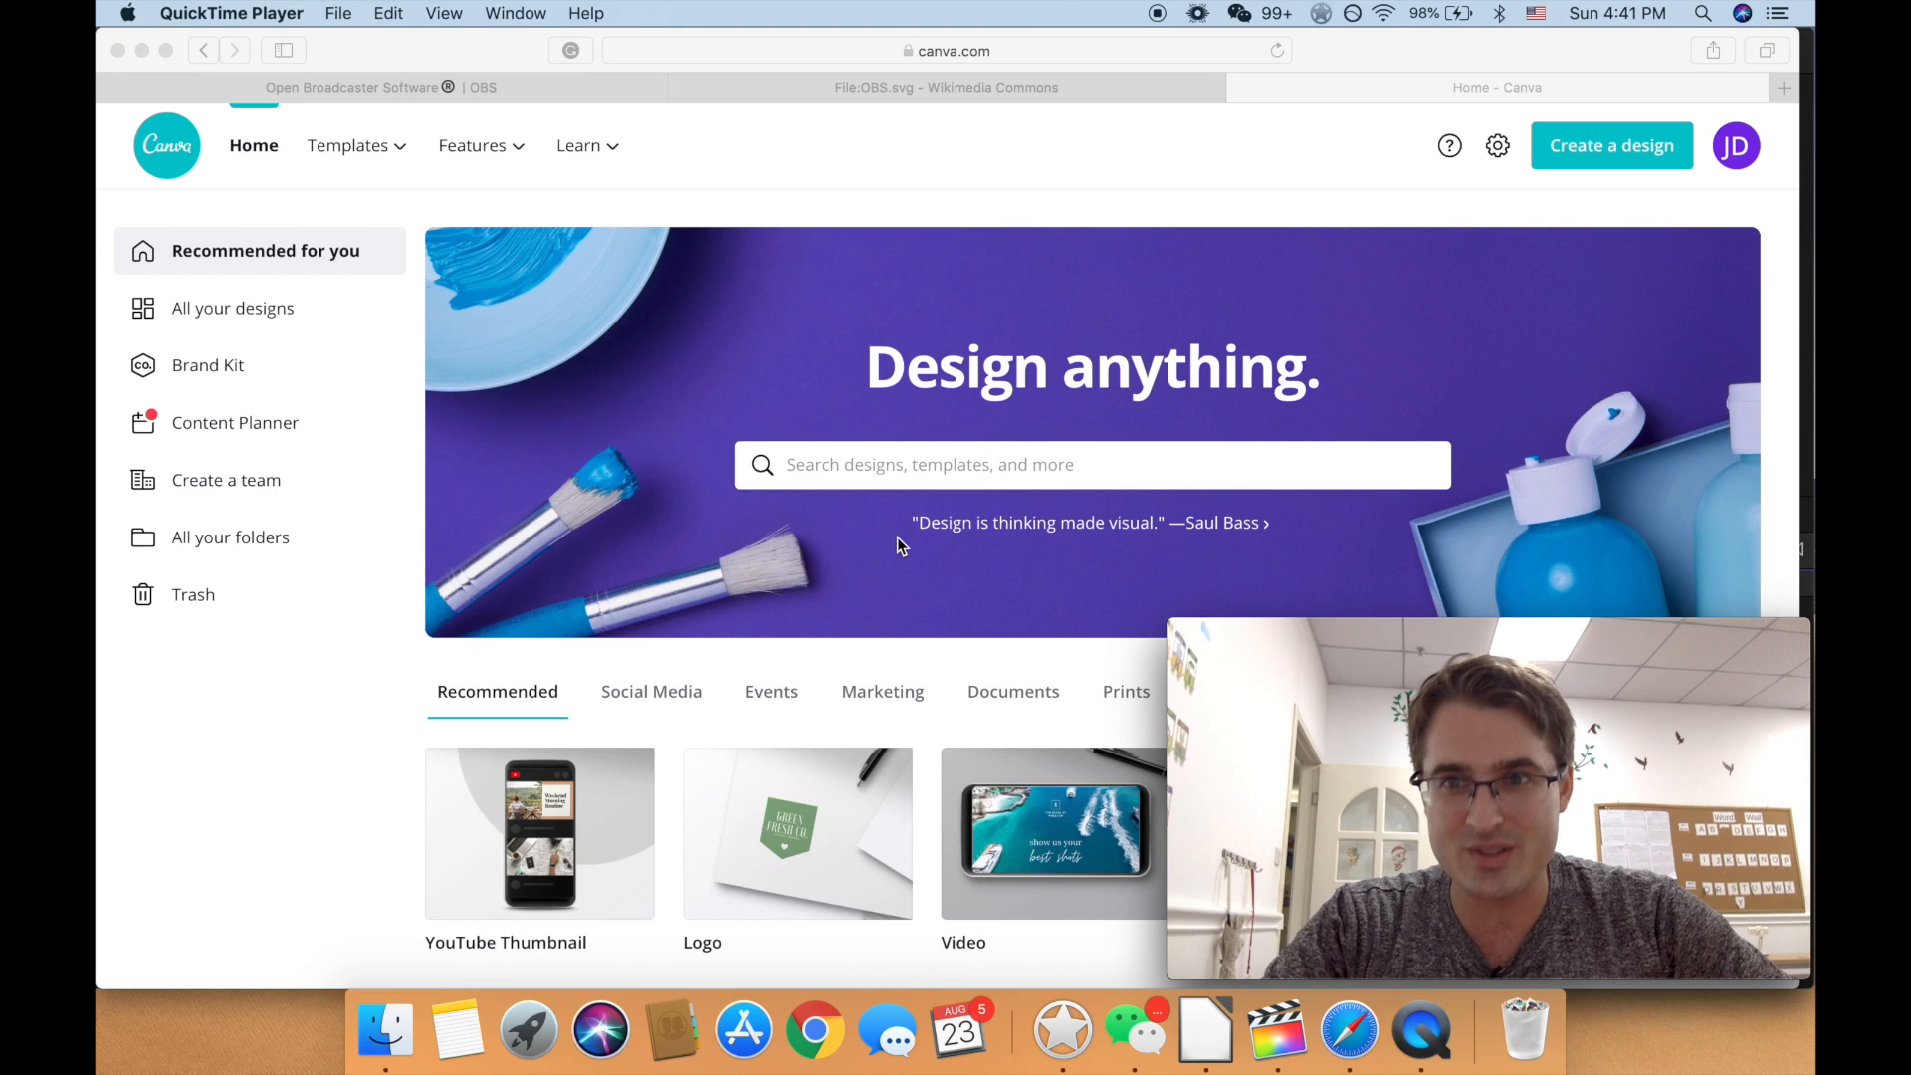
{"action": "left_click", "coordinate": [983, 50]}
{"action": "left_click", "coordinate": [980, 50]}
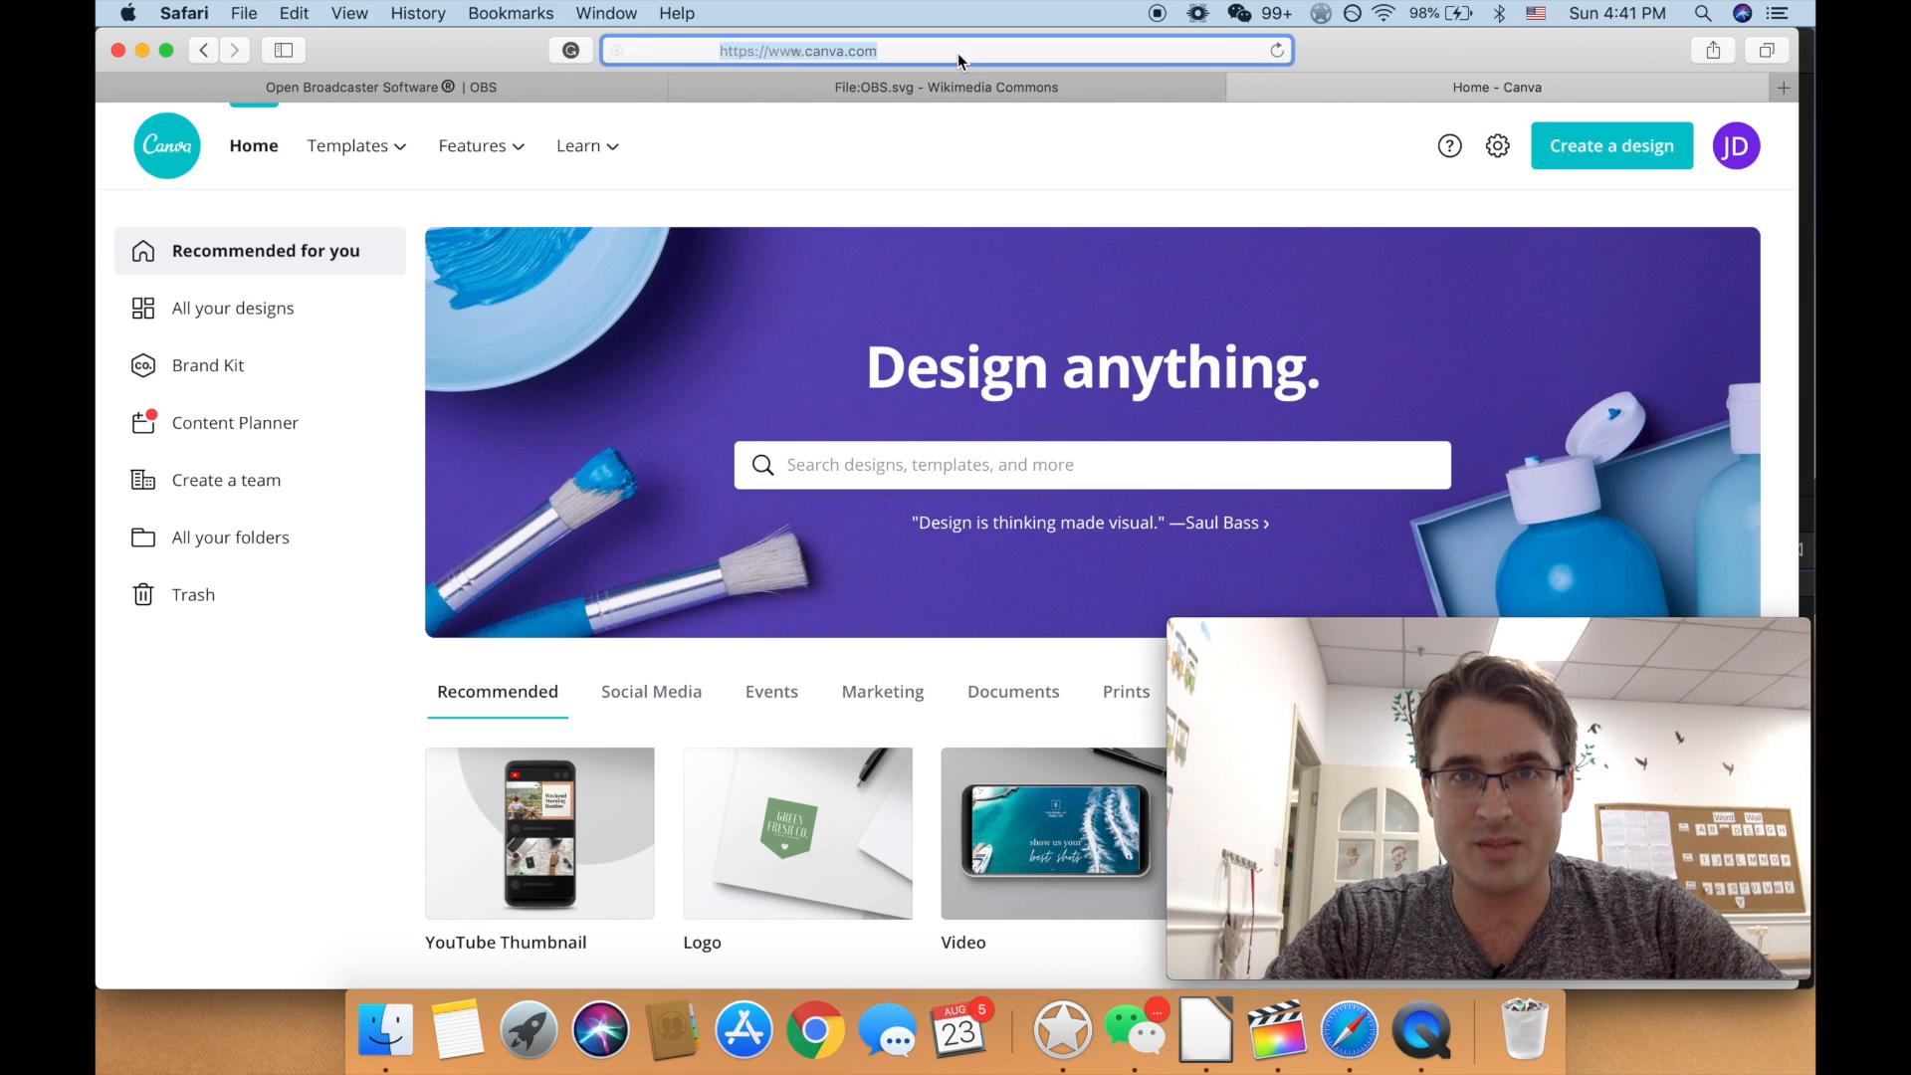
{"action": "left_click", "coordinate": [1325, 184]}
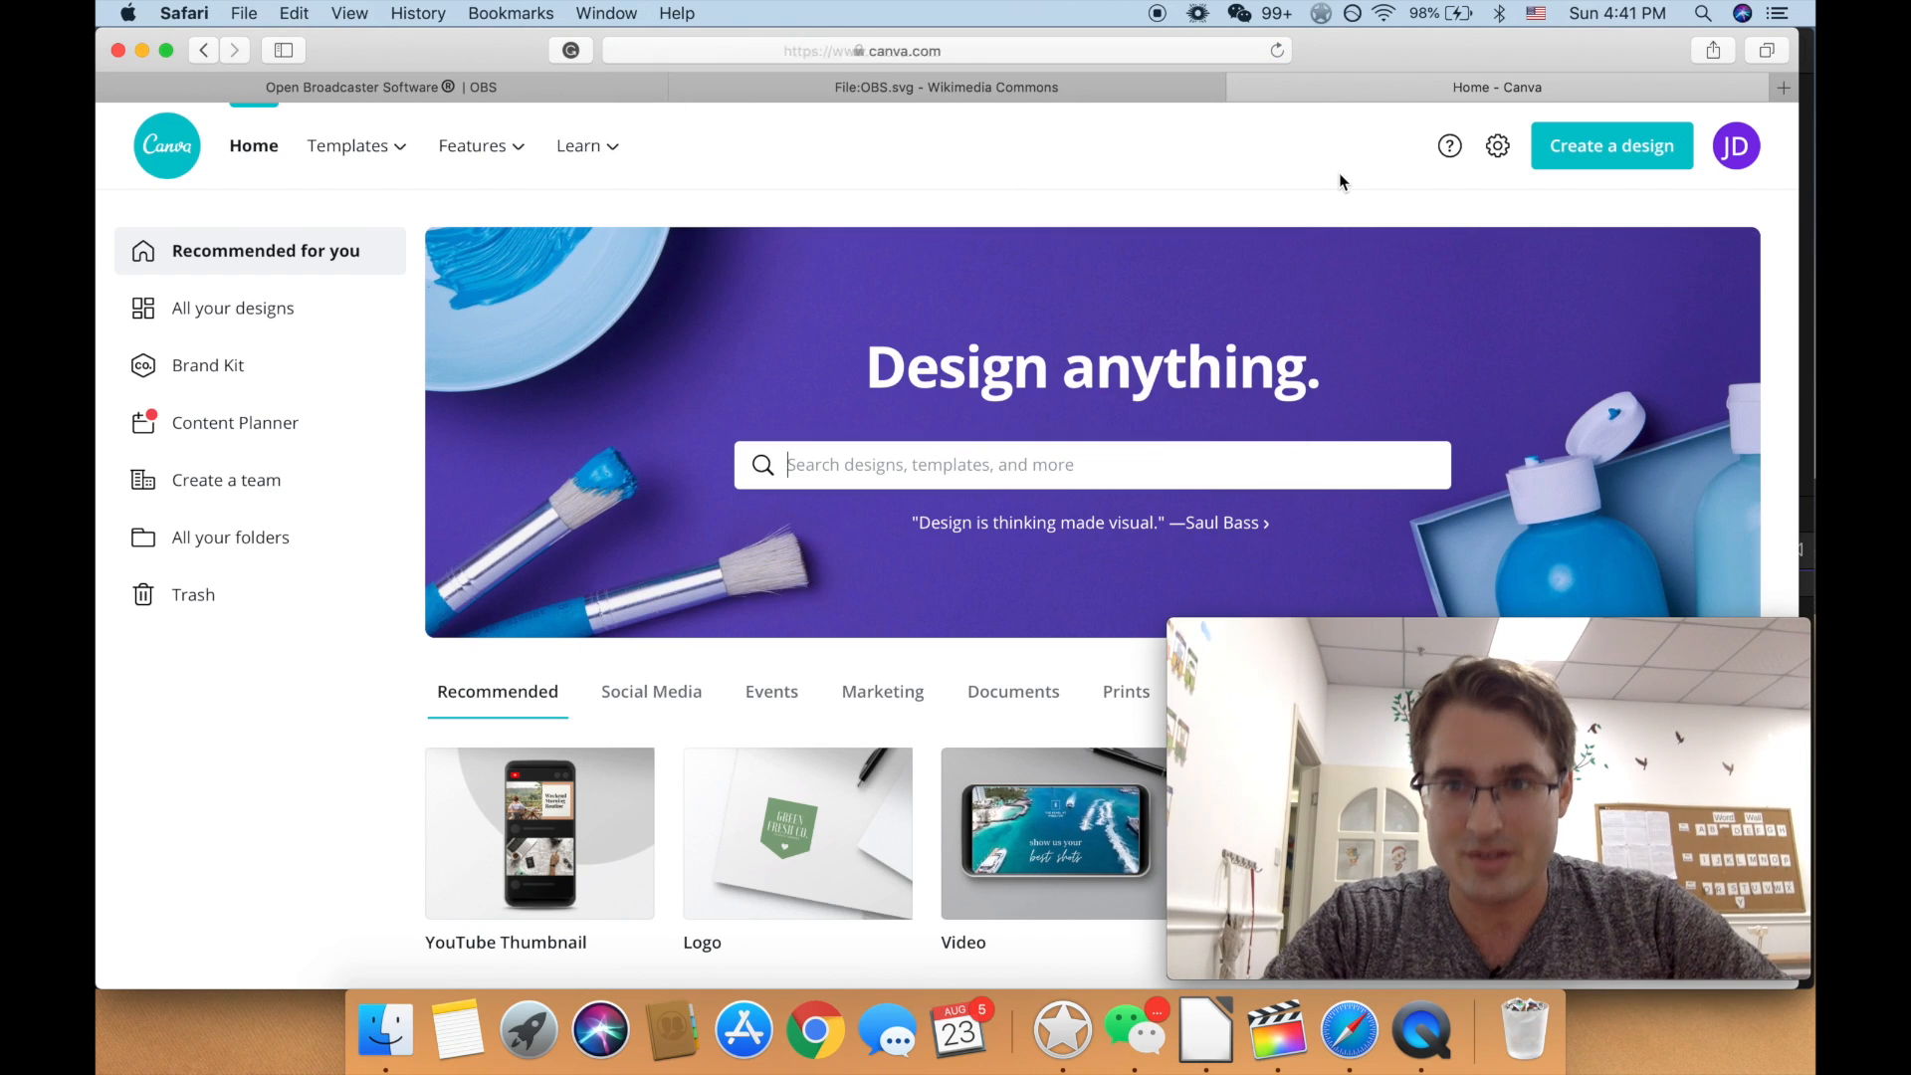
{"action": "scroll", "coordinate": [590, 784], "scroll_direction": "down", "scroll_amount": 3}
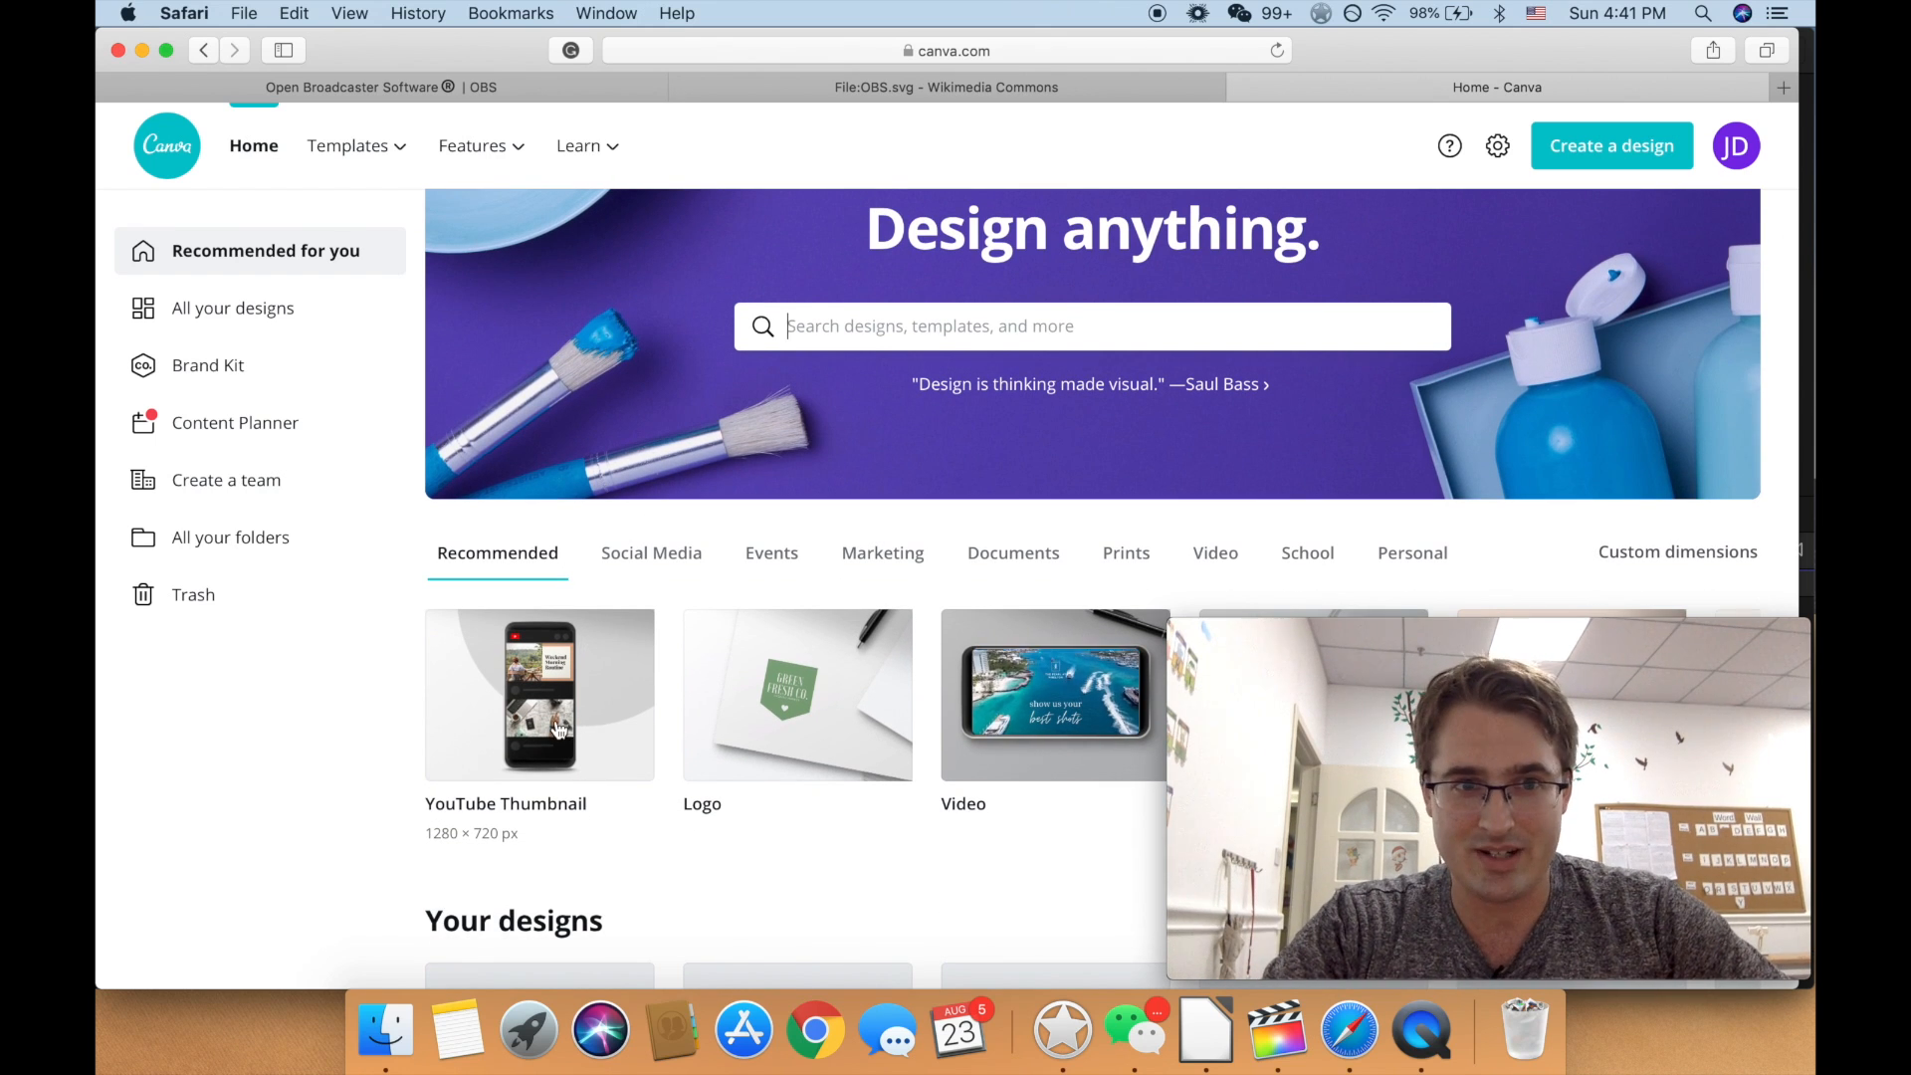
{"action": "left_click", "coordinate": [529, 722]}
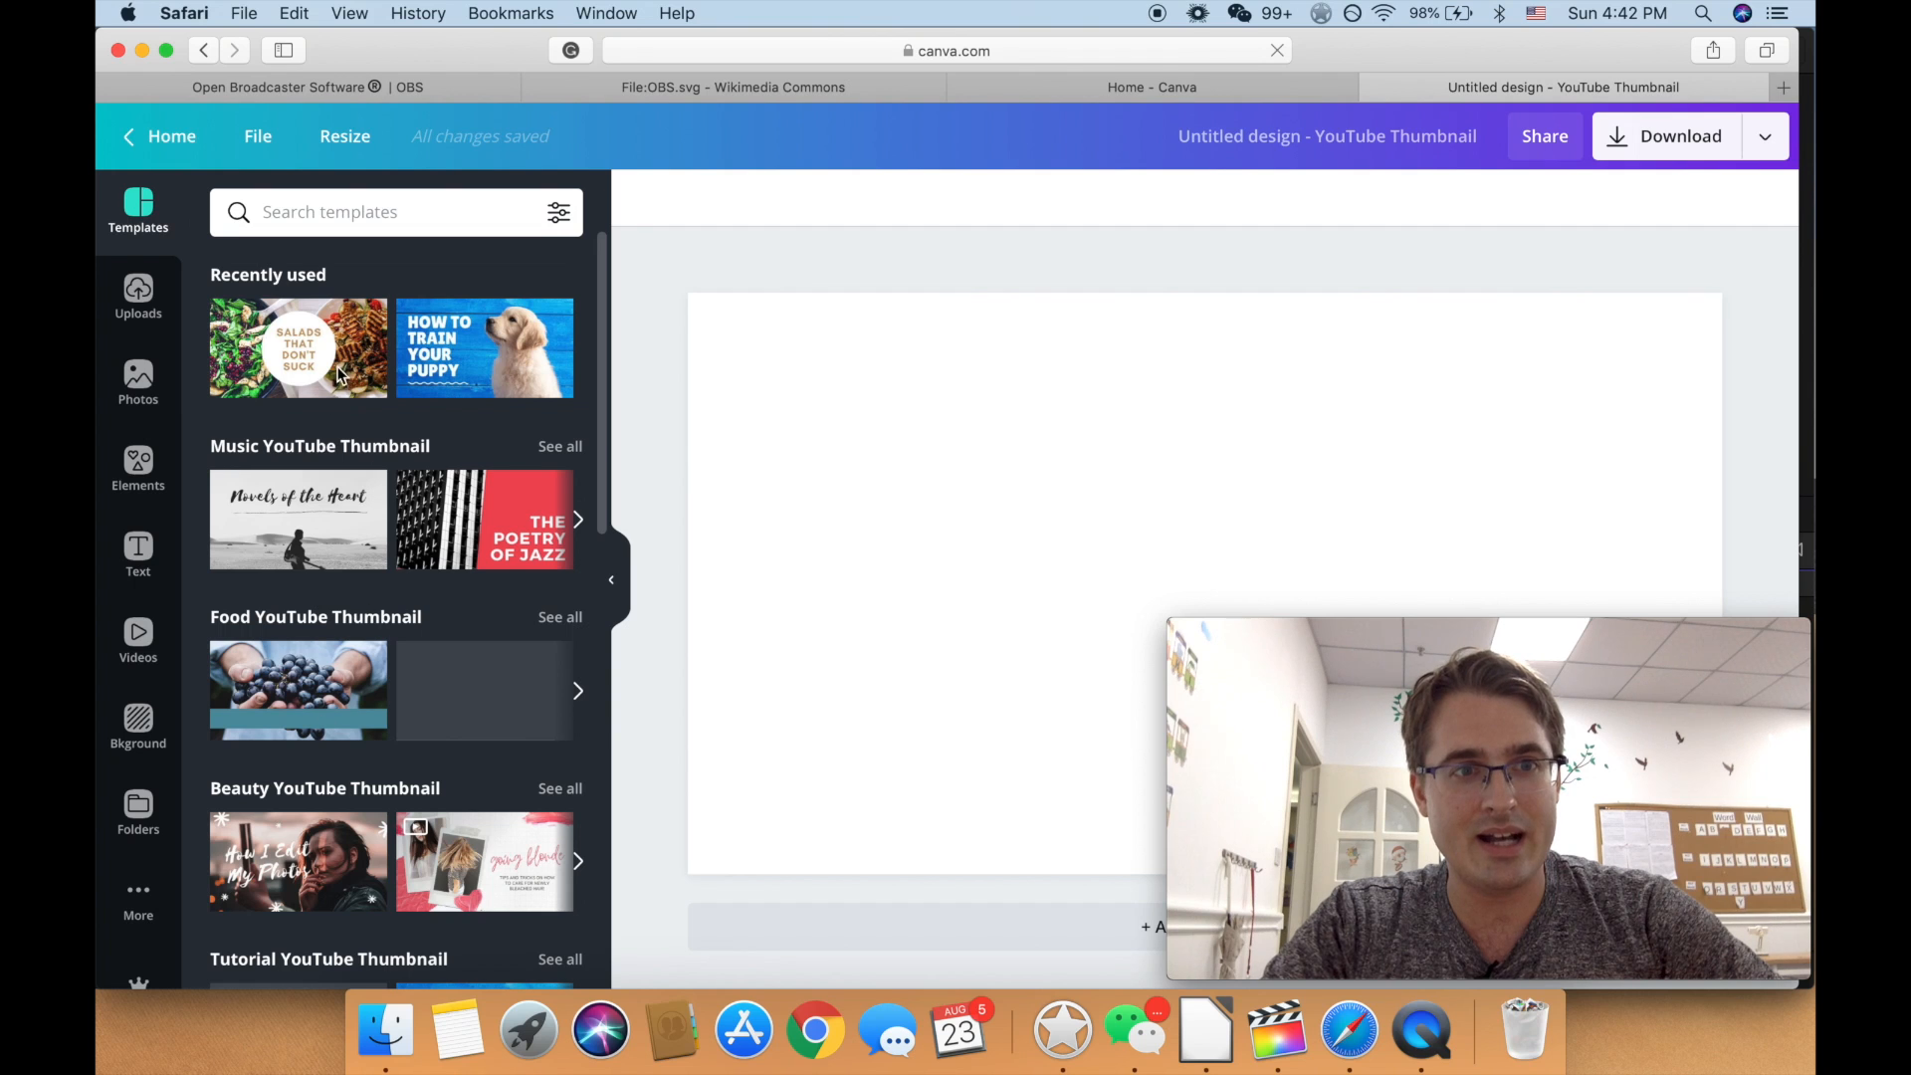
{"action": "scroll", "coordinate": [378, 859], "scroll_direction": "down", "scroll_amount": 3}
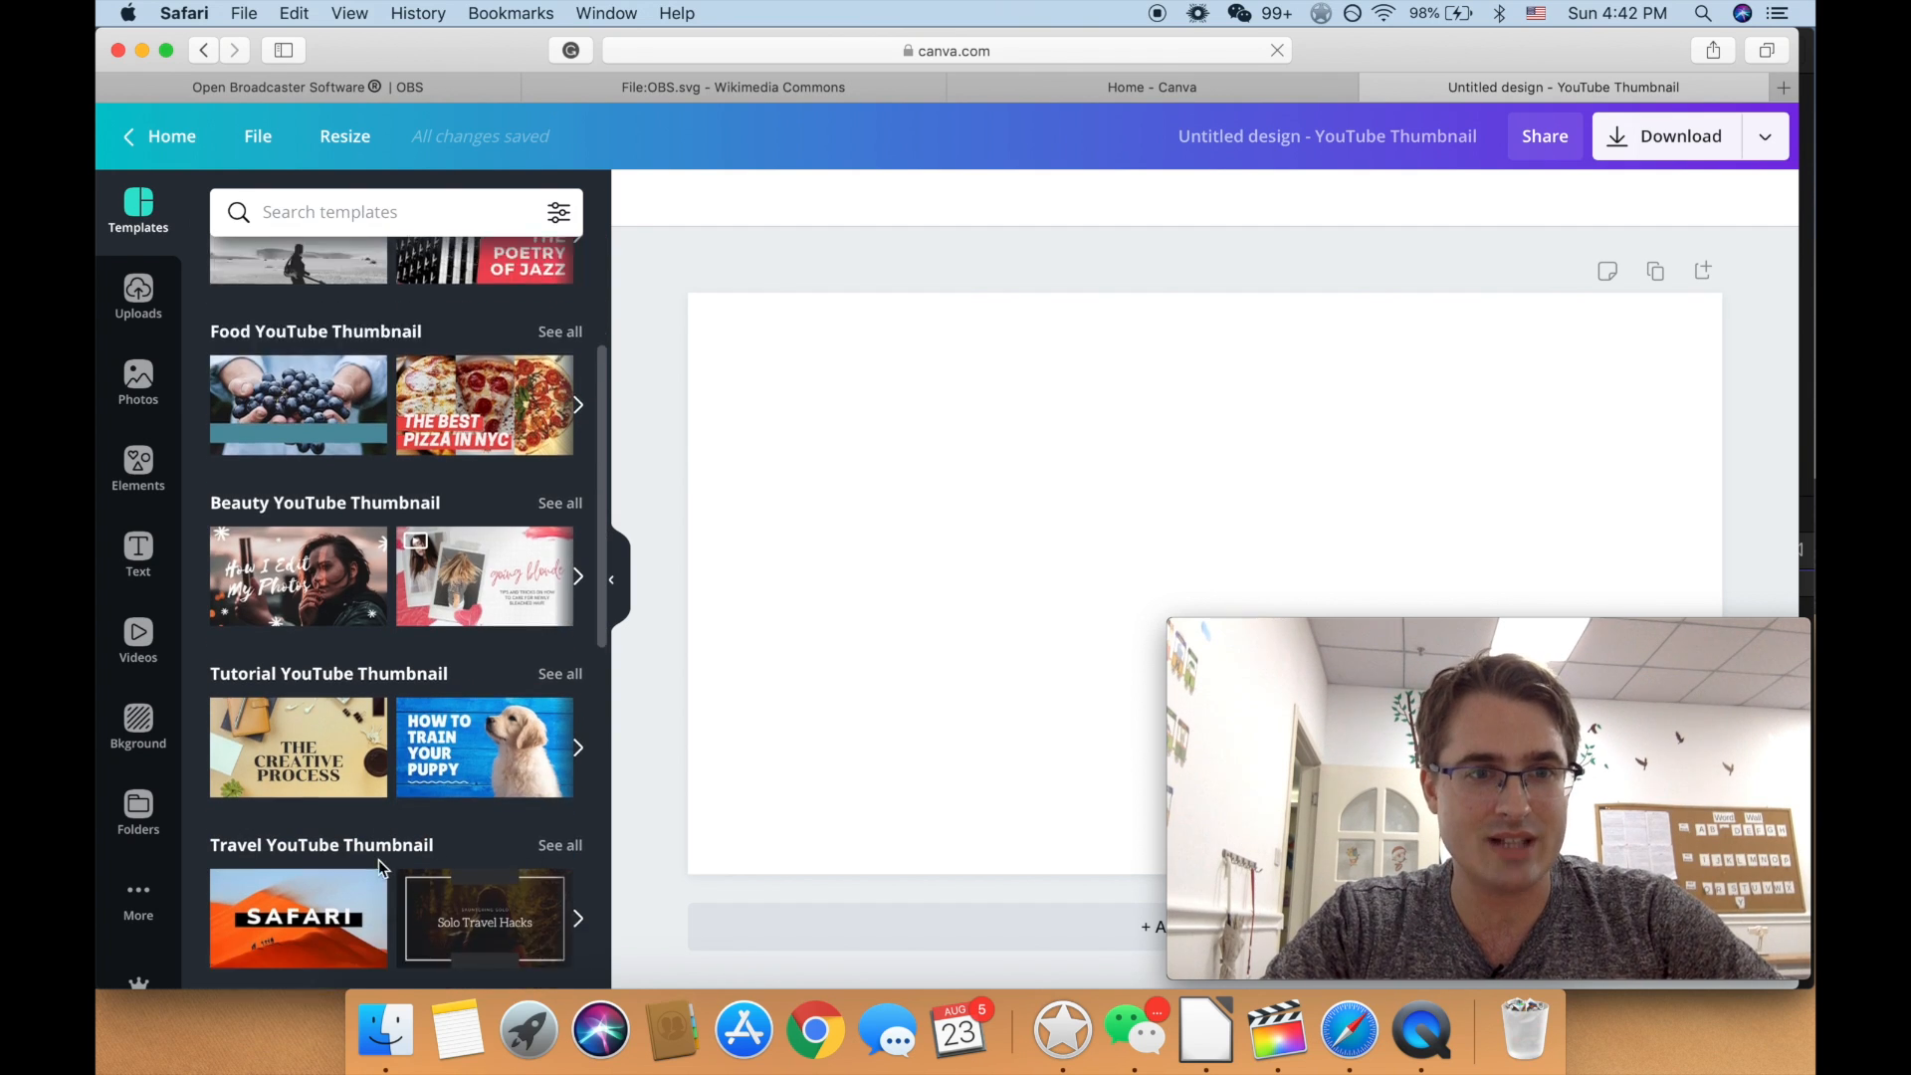
{"action": "scroll", "coordinate": [378, 859], "scroll_direction": "down", "scroll_amount": 6}
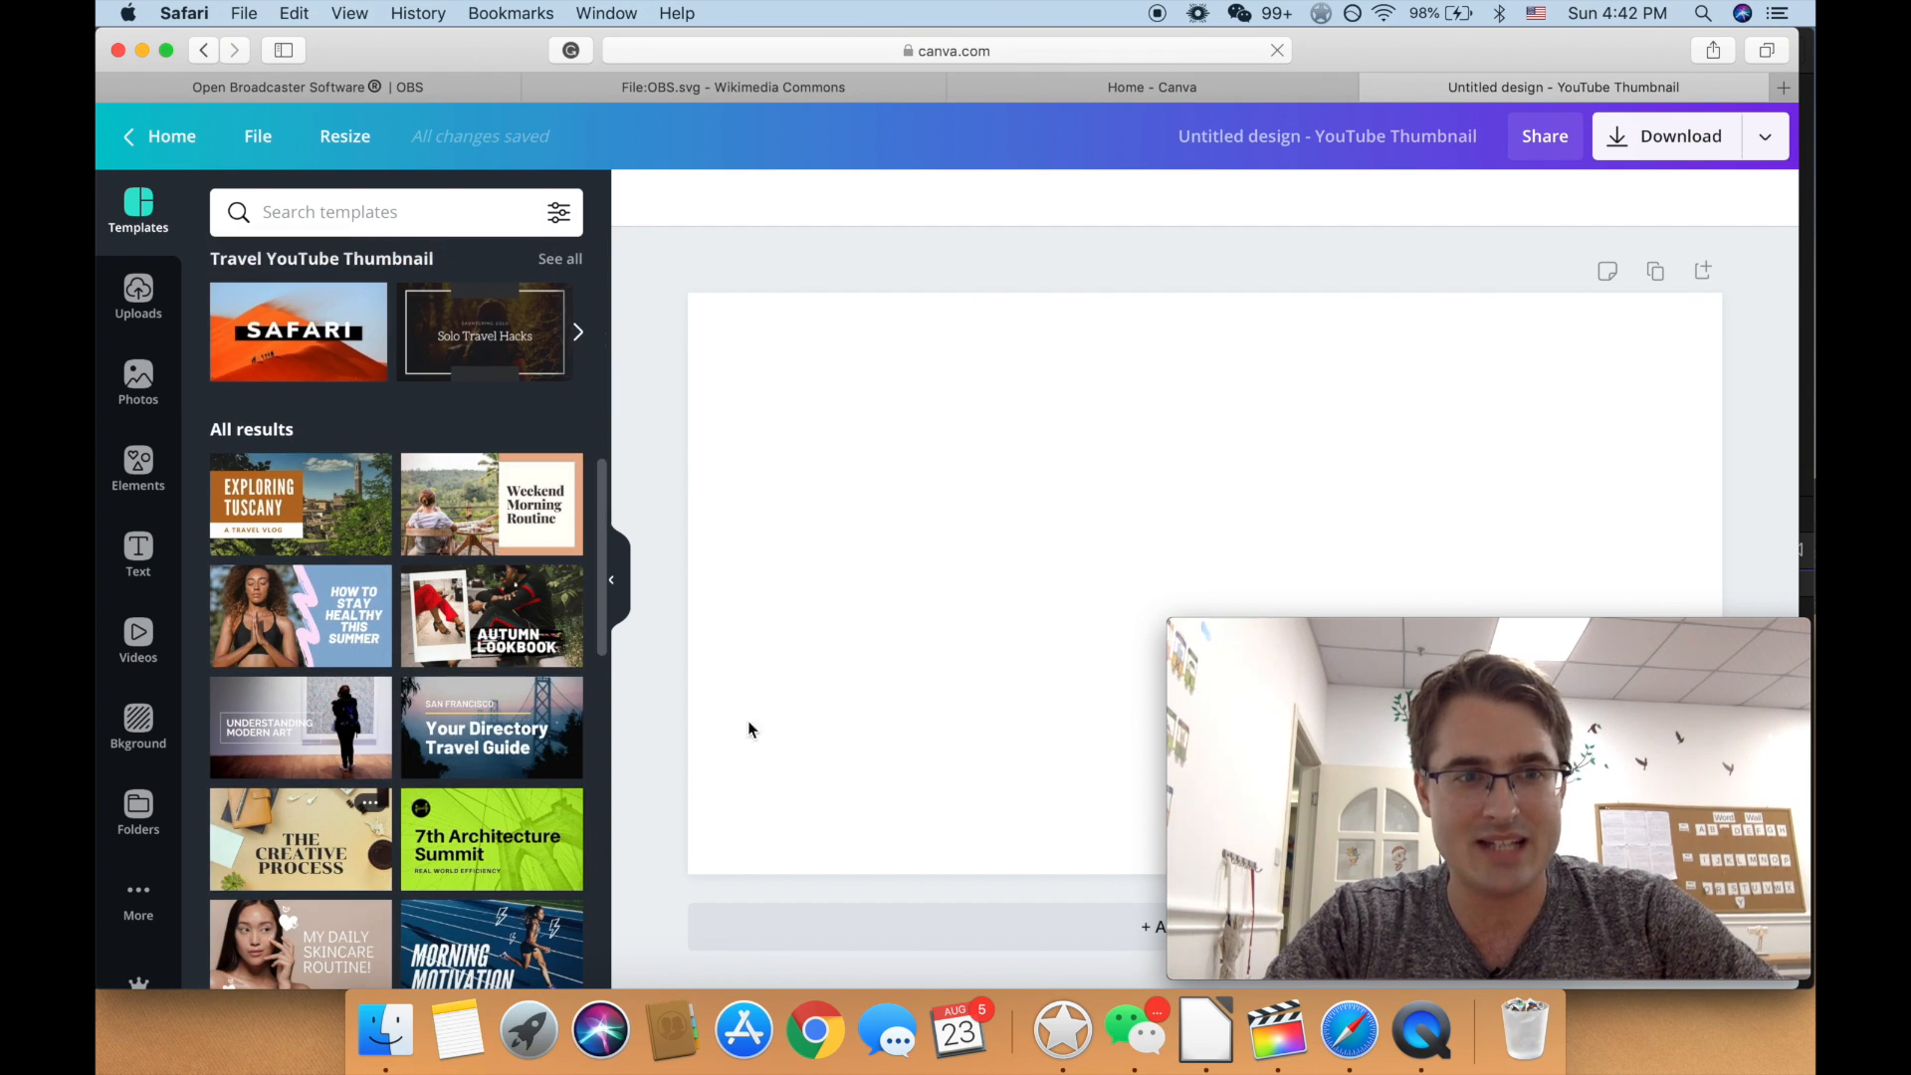
Step: Switch to Final Cut Pro and capture a screenshot with its About window moved clear of the webcam picture
{"action": "left_click", "coordinate": [1281, 1053]}
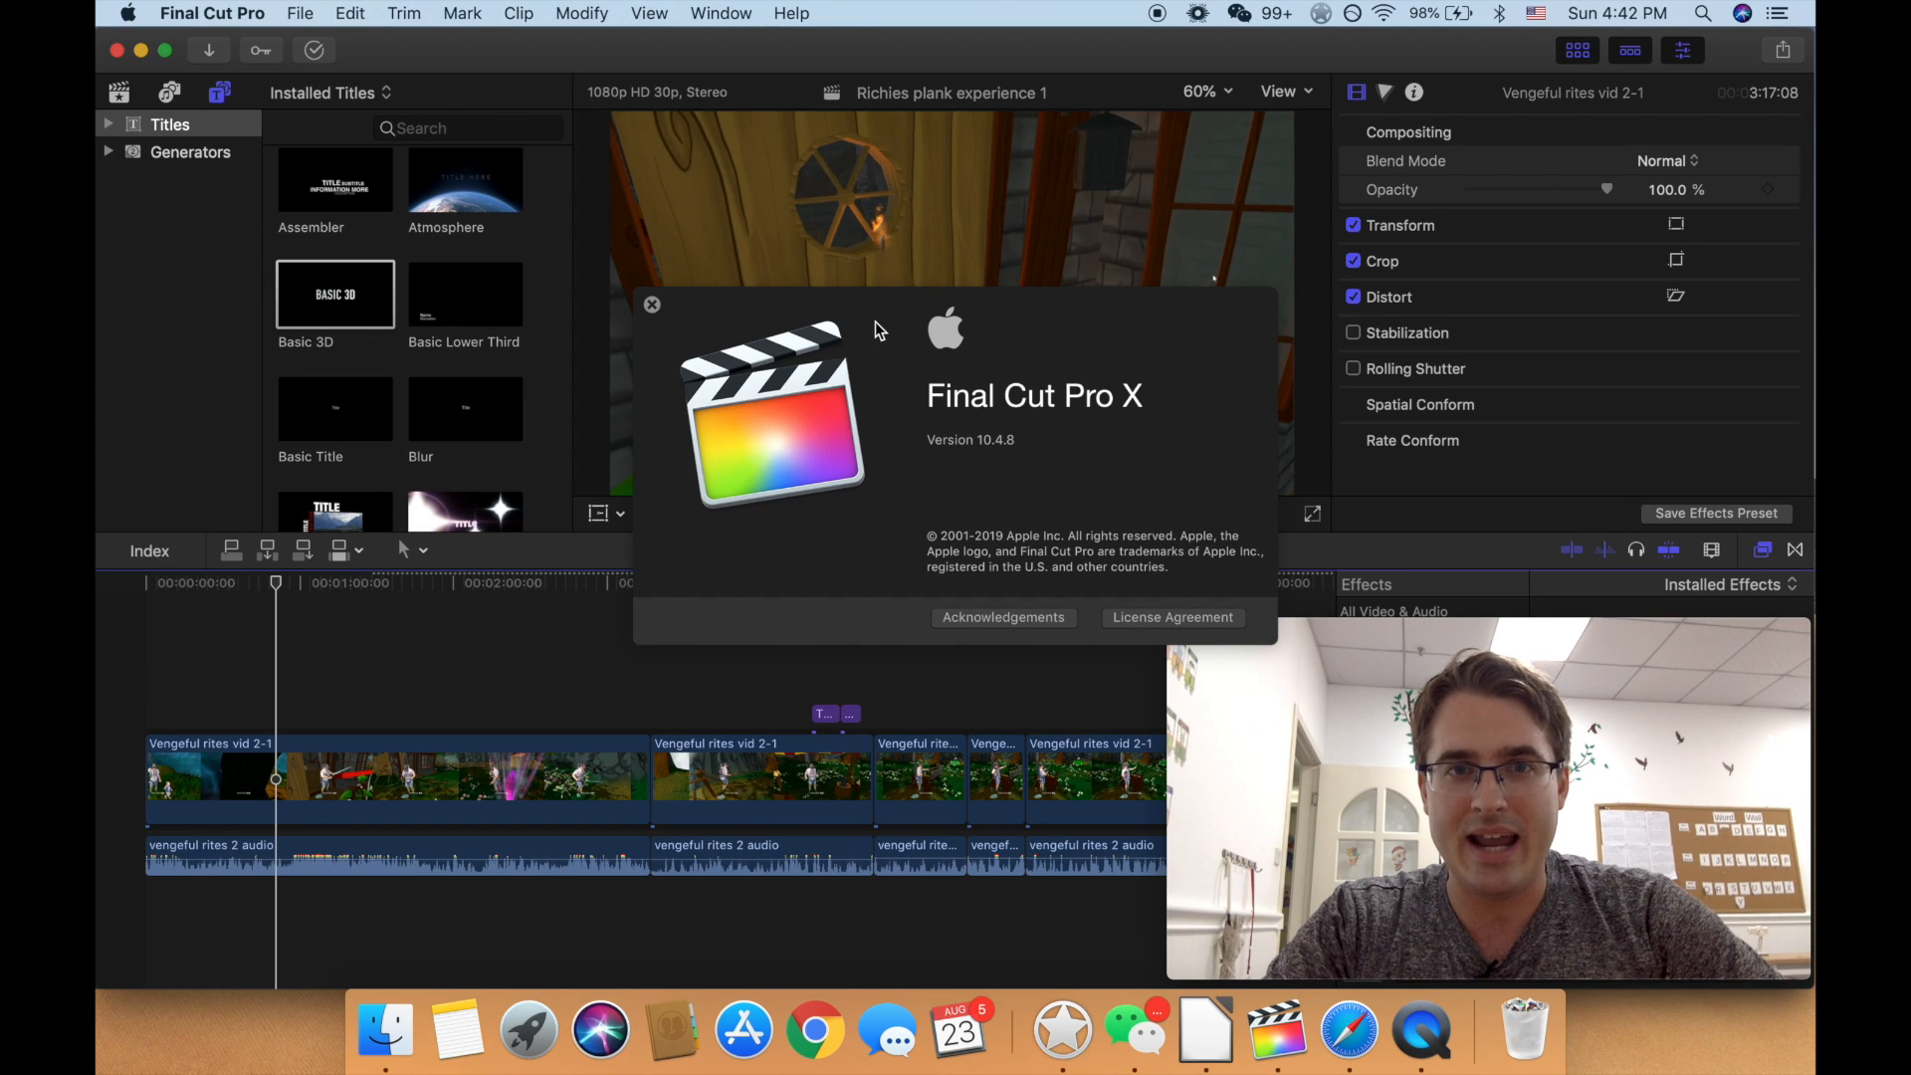
{"action": "left_click_drag", "start_coordinate": [875, 320], "coordinate": [708, 400]}
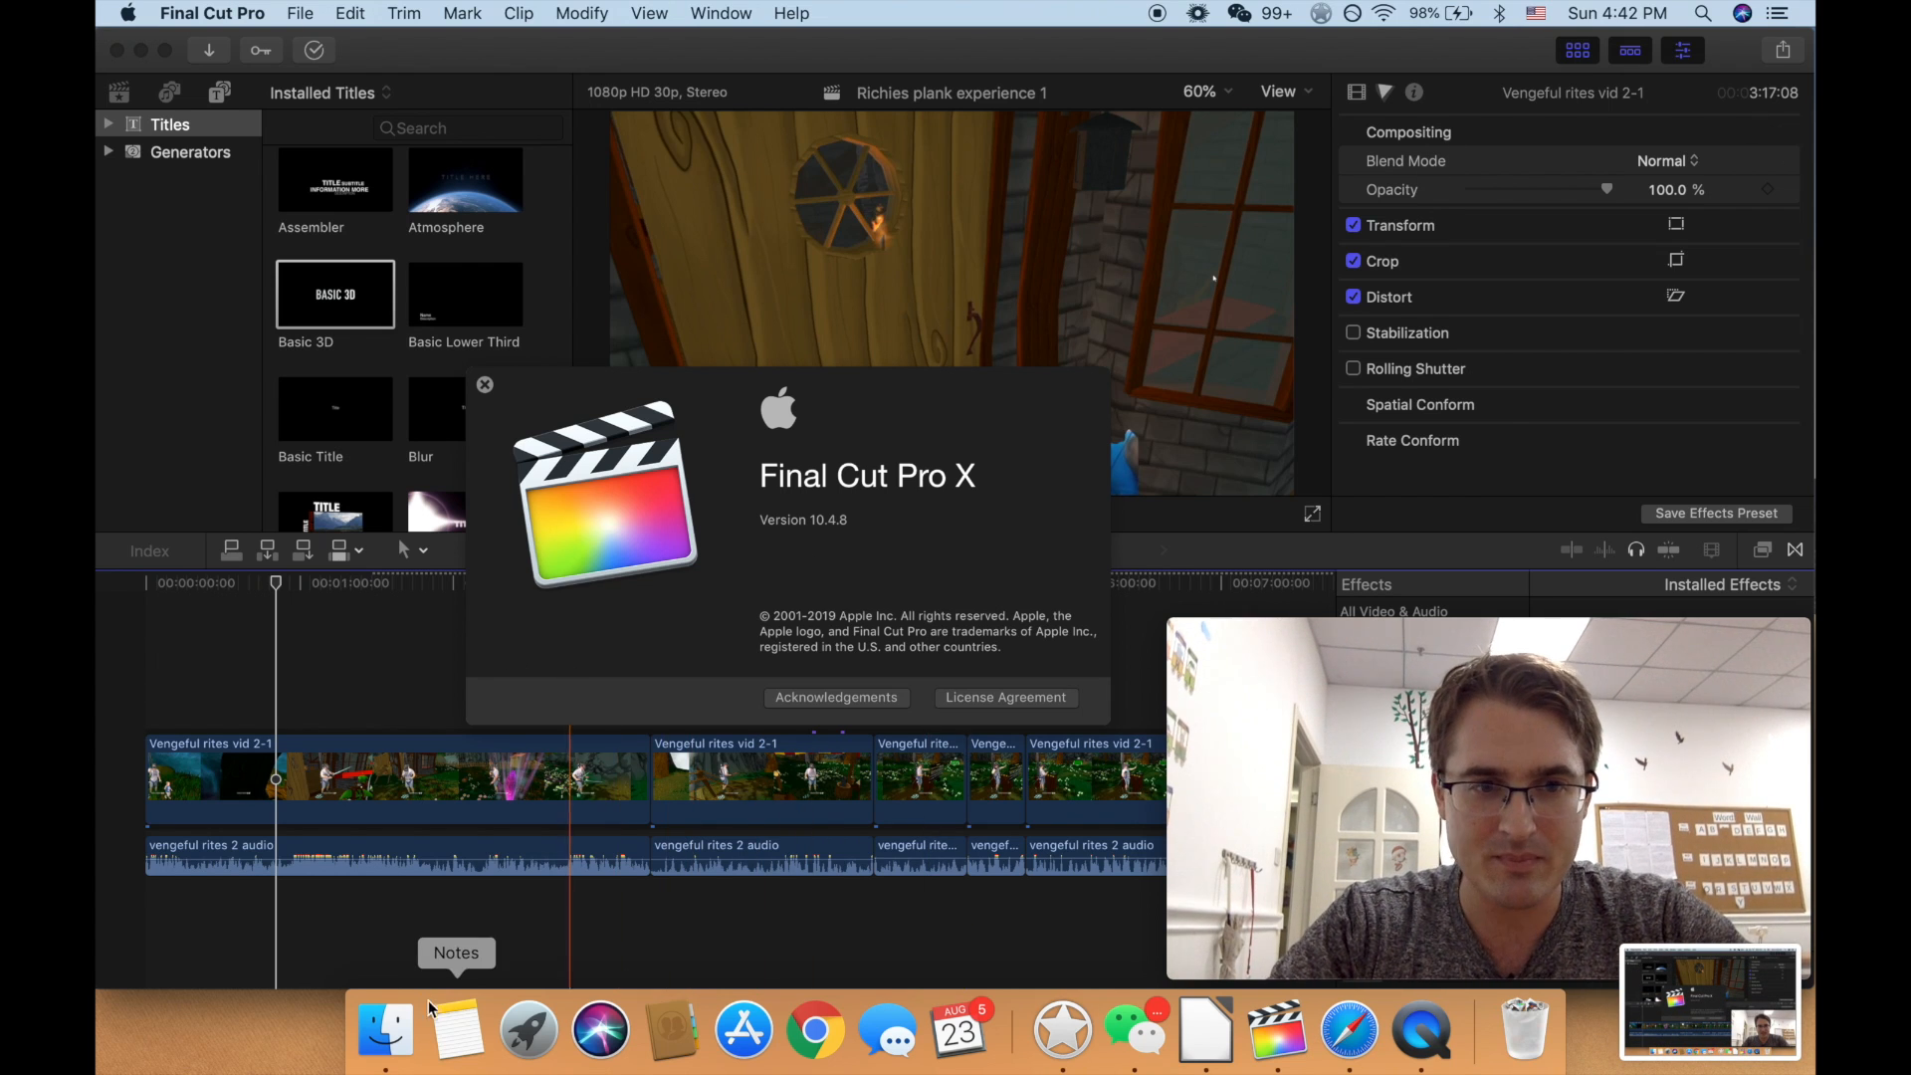
Step: Find the new Final Cut Pro screenshot on the Desktop in Finder and add it to the Canva thumbnail design
{"action": "left_click", "coordinate": [385, 1030]}
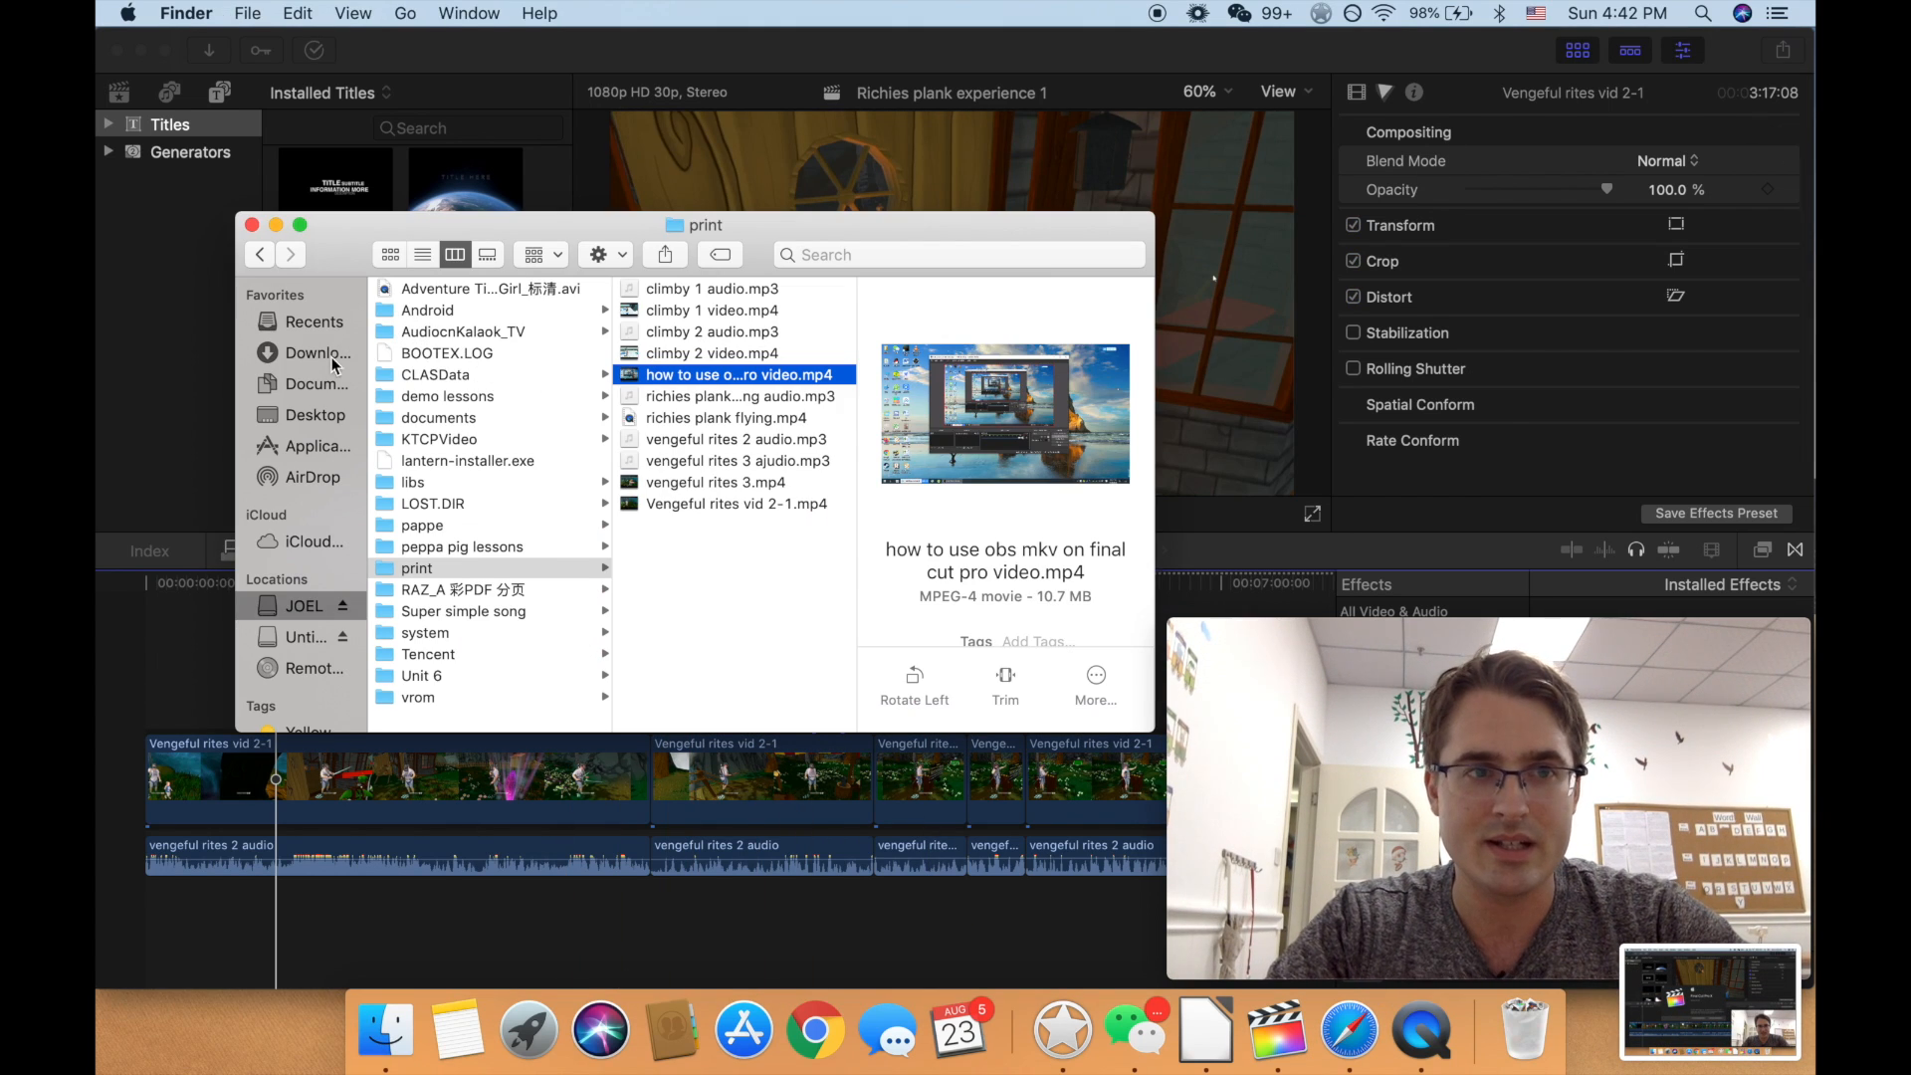
{"action": "left_click", "coordinate": [312, 418]}
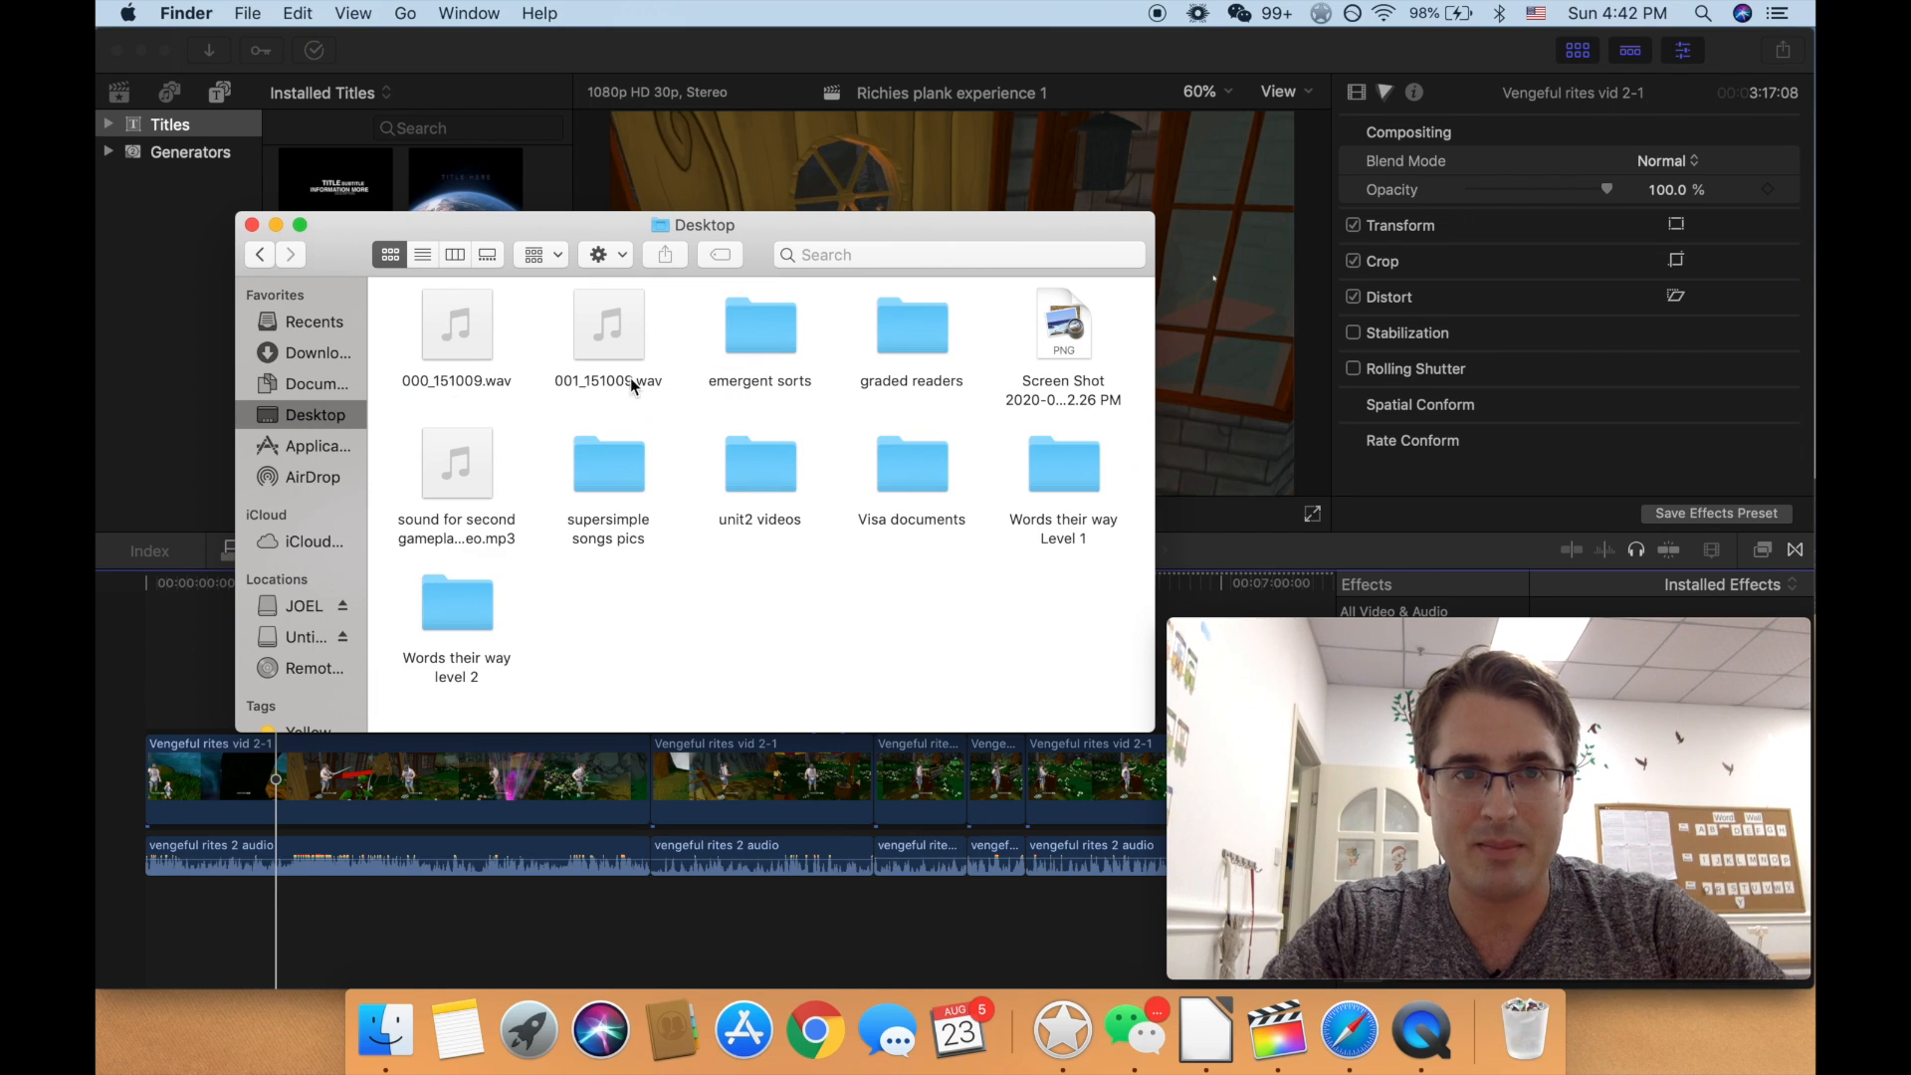
{"action": "left_click", "coordinate": [1067, 331]}
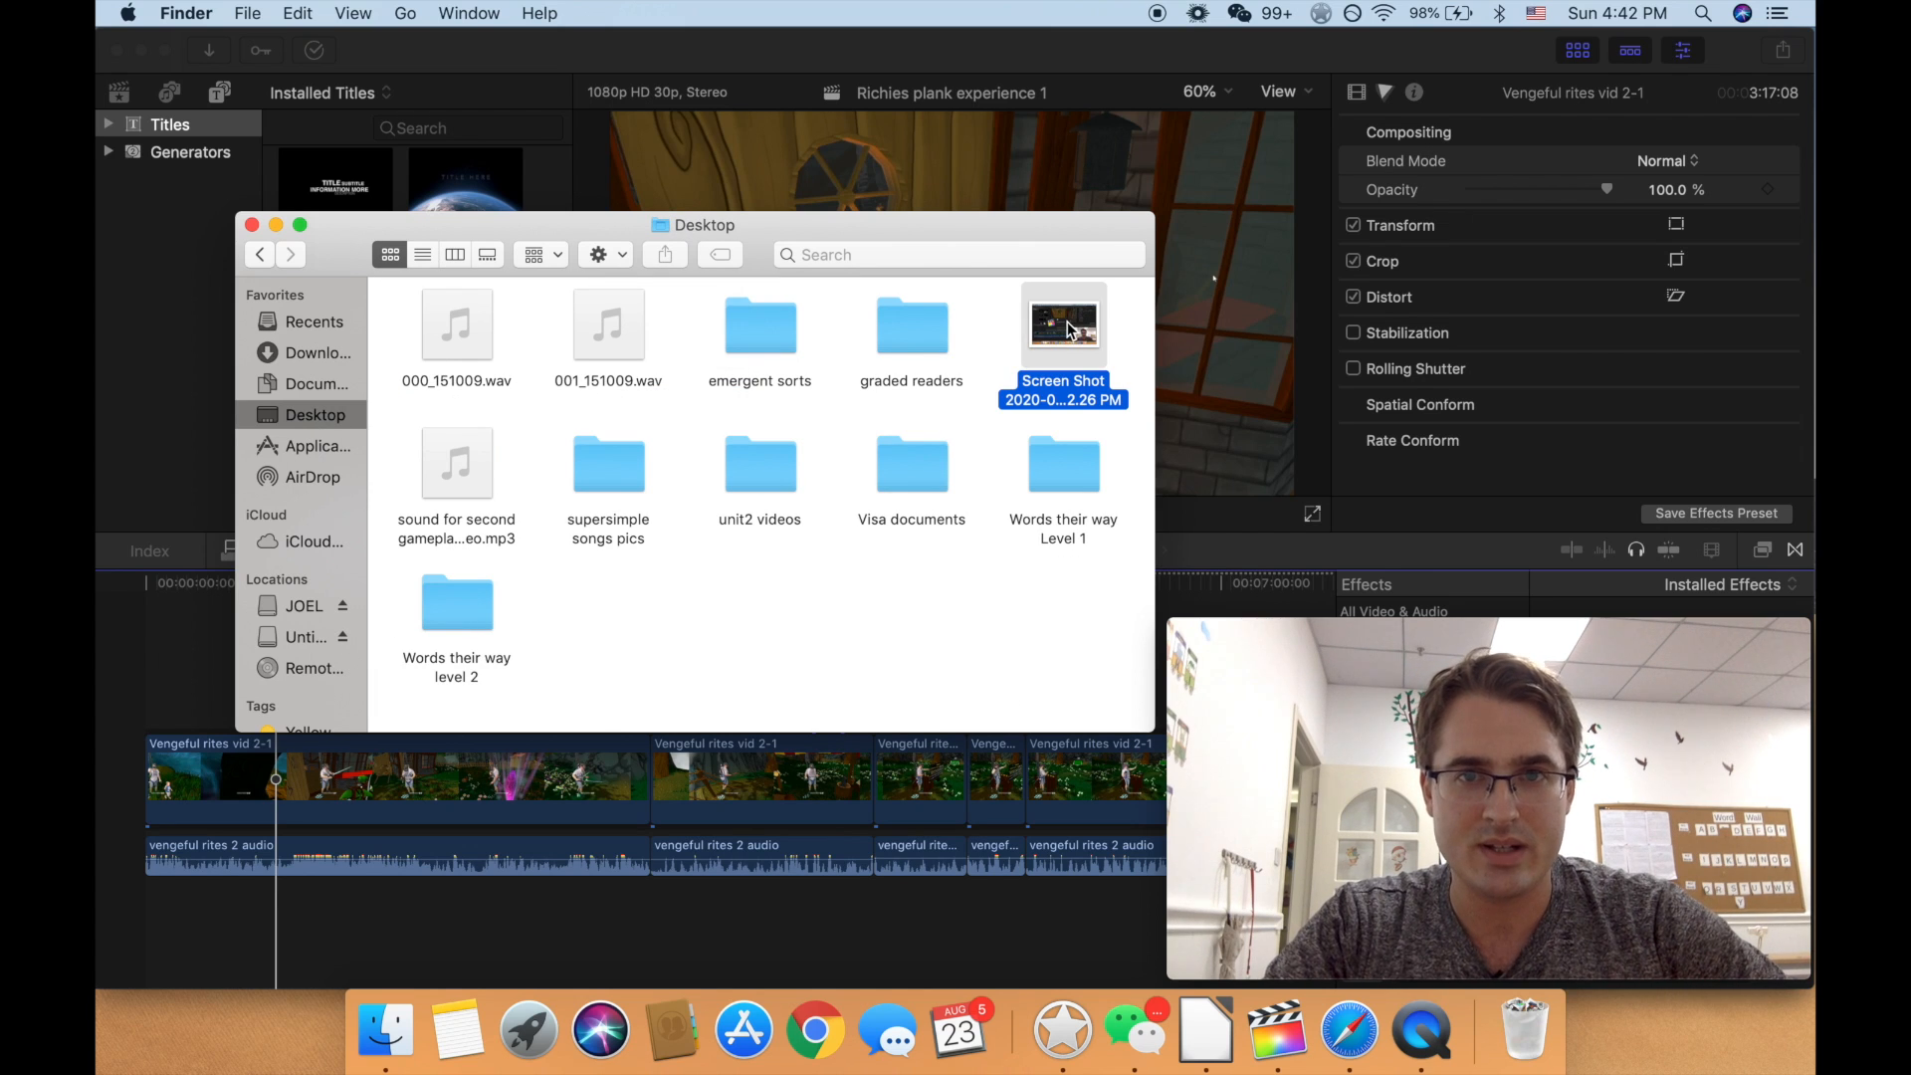
{"action": "left_click_drag", "start_coordinate": [685, 234], "coordinate": [109, 196]}
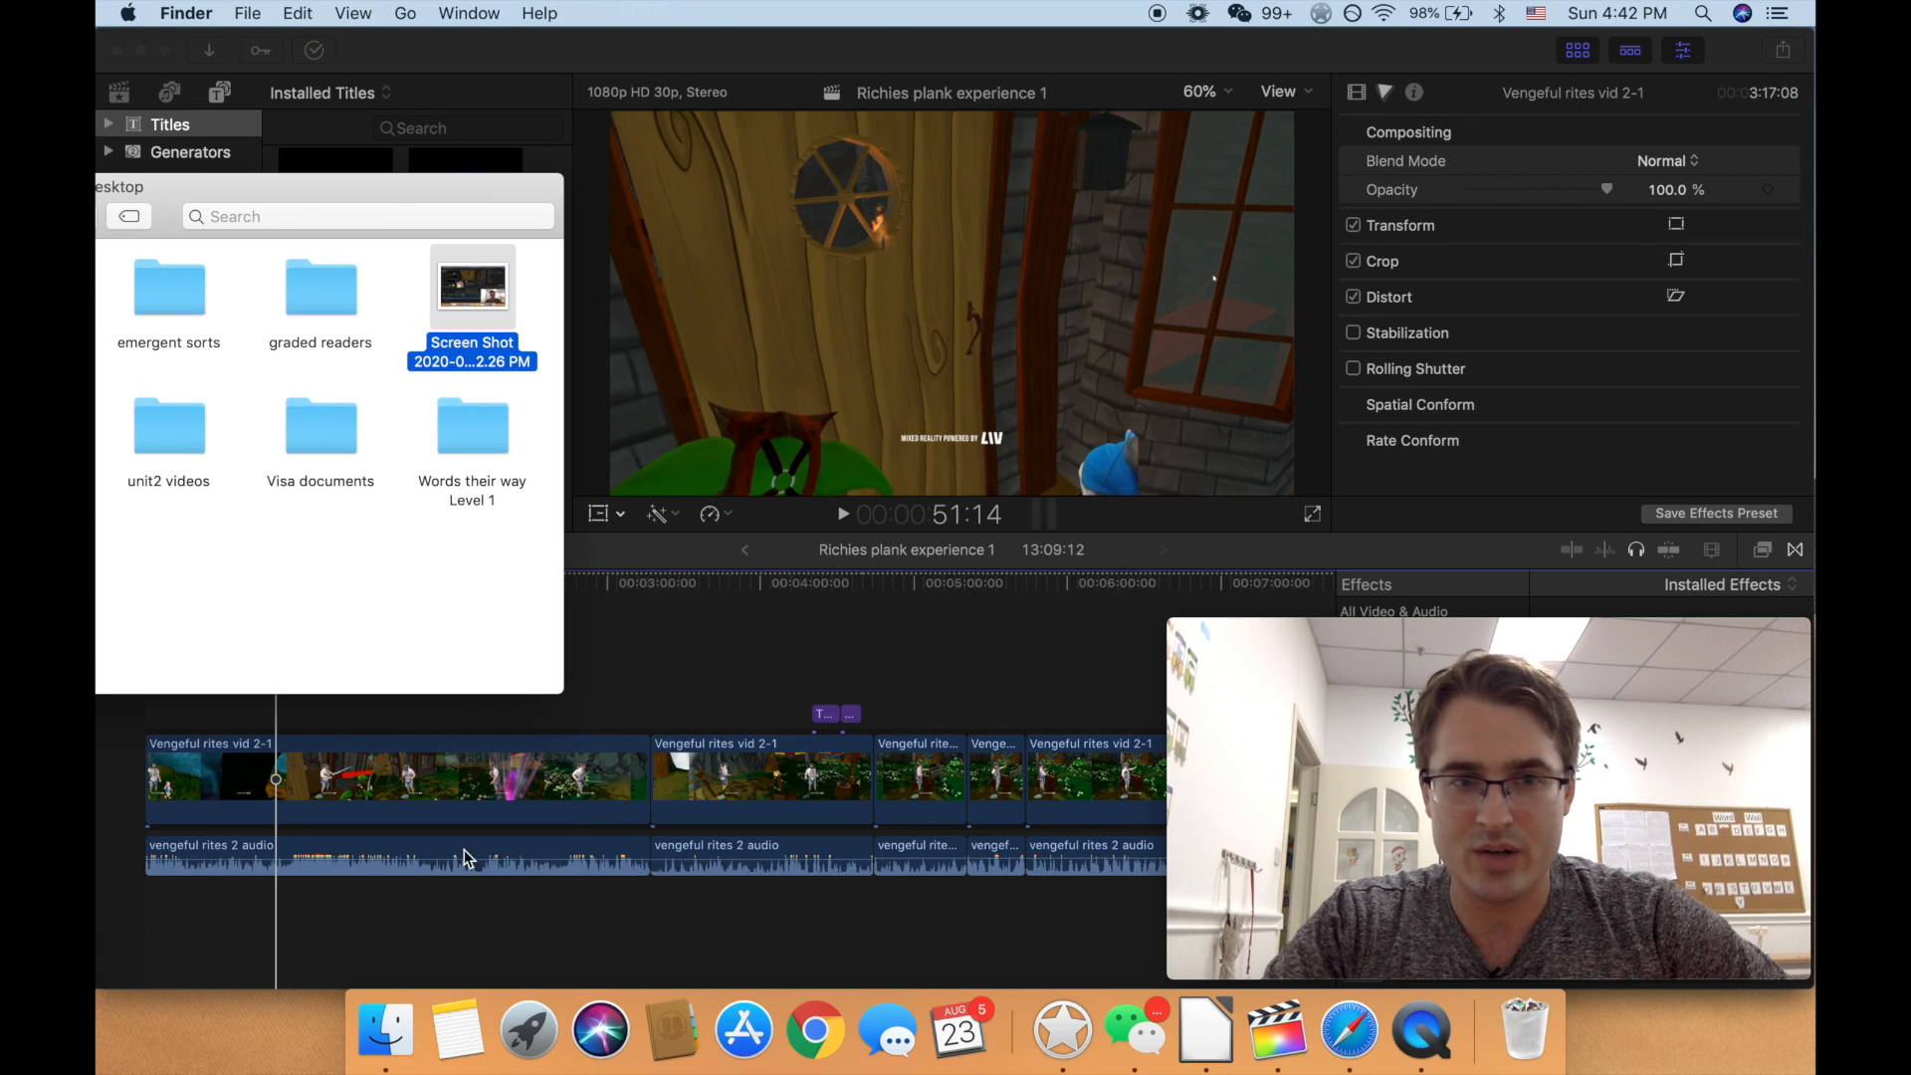
{"action": "left_click", "coordinate": [1349, 1030]}
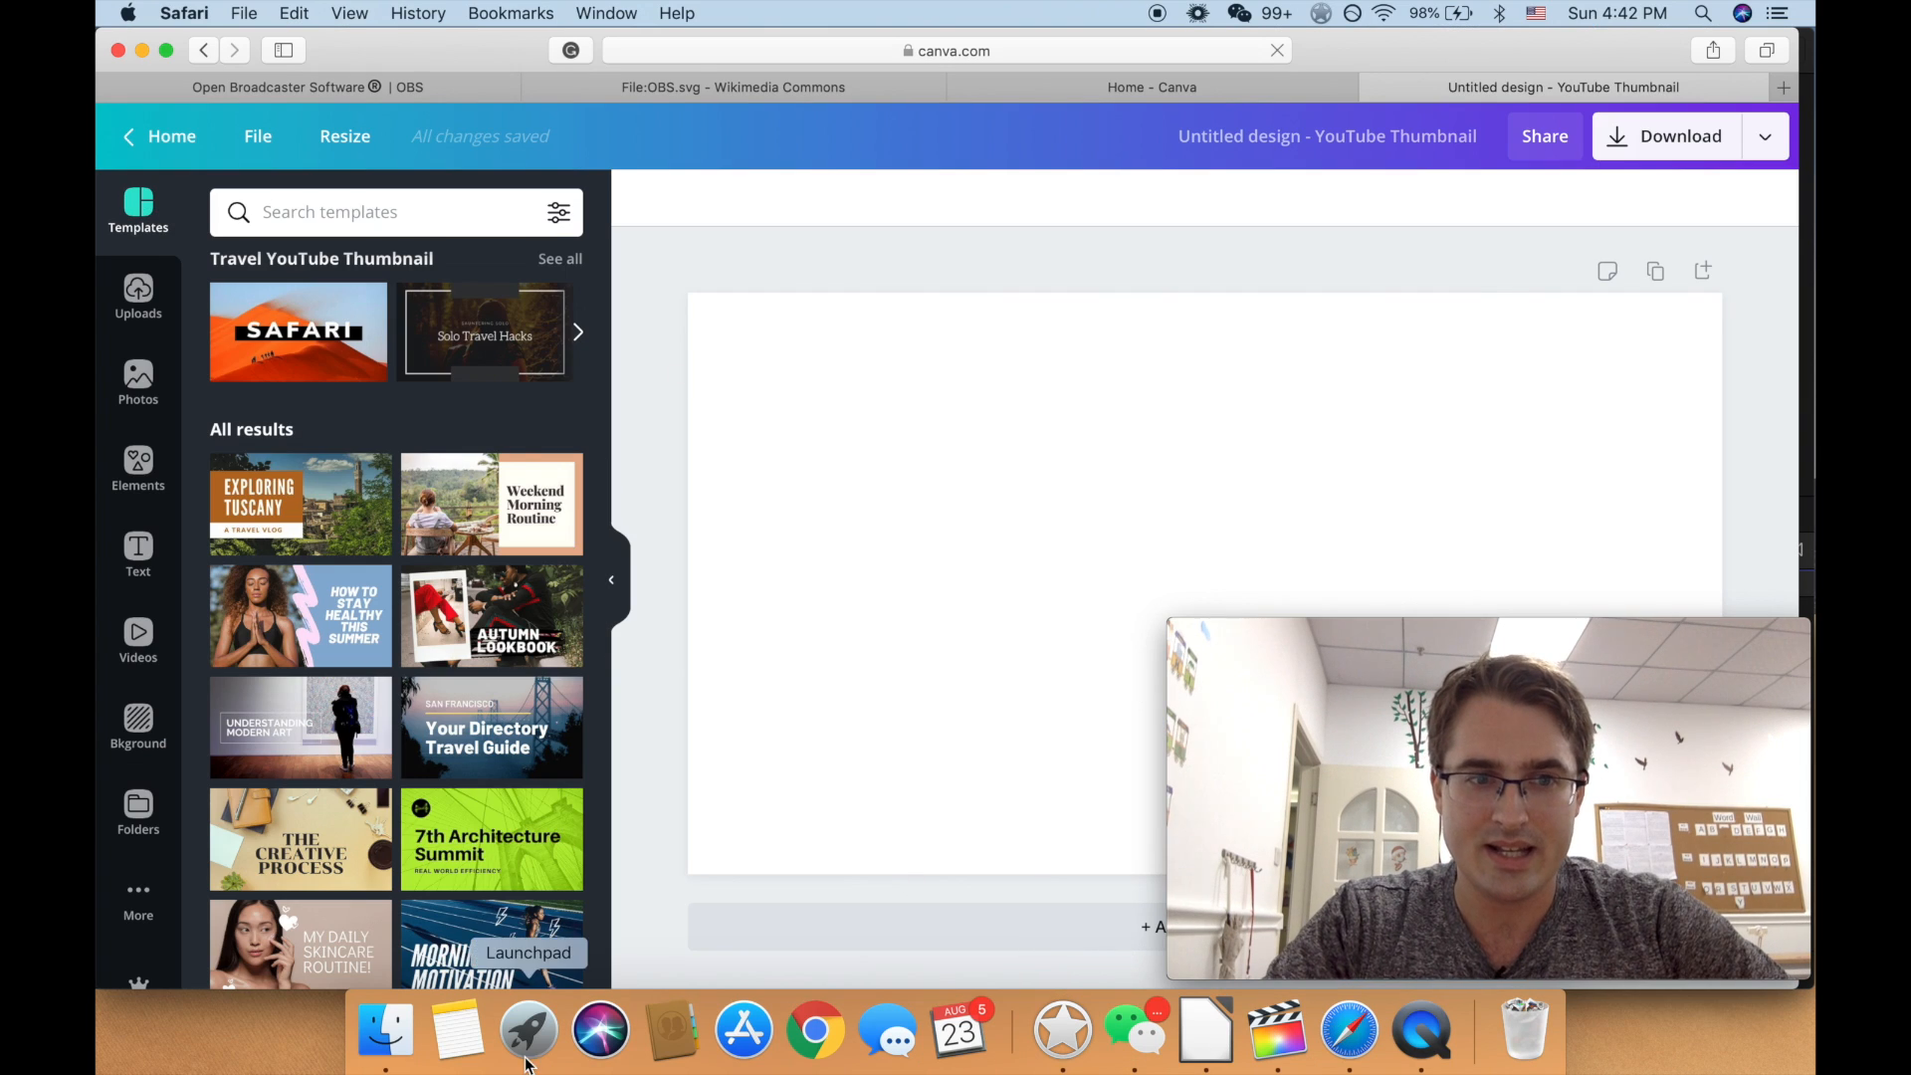
{"action": "left_click", "coordinate": [385, 1030]}
{"action": "left_click_drag", "start_coordinate": [458, 290], "coordinate": [869, 588]}
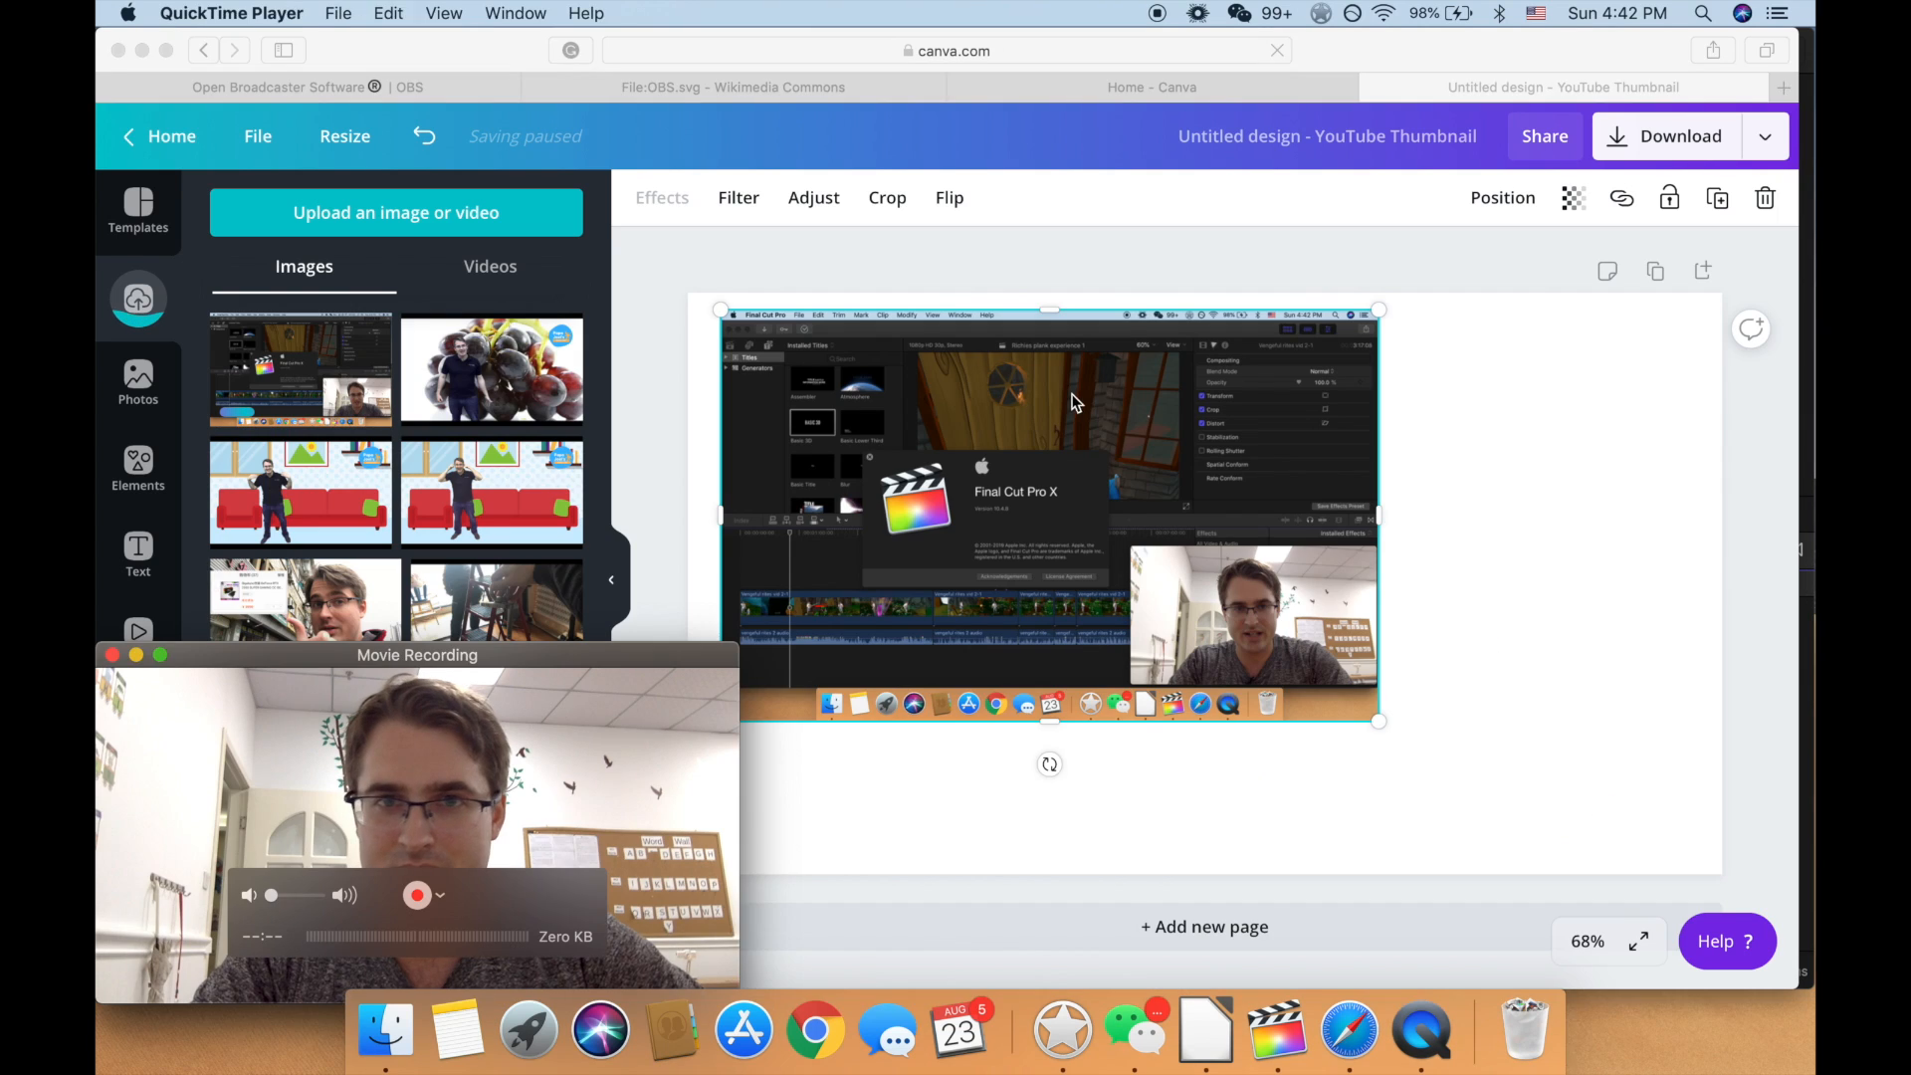
Step: Crop the screenshot on the canvas down to just the Final Cut Pro clapperboard icon
{"action": "left_click", "coordinate": [1074, 402]}
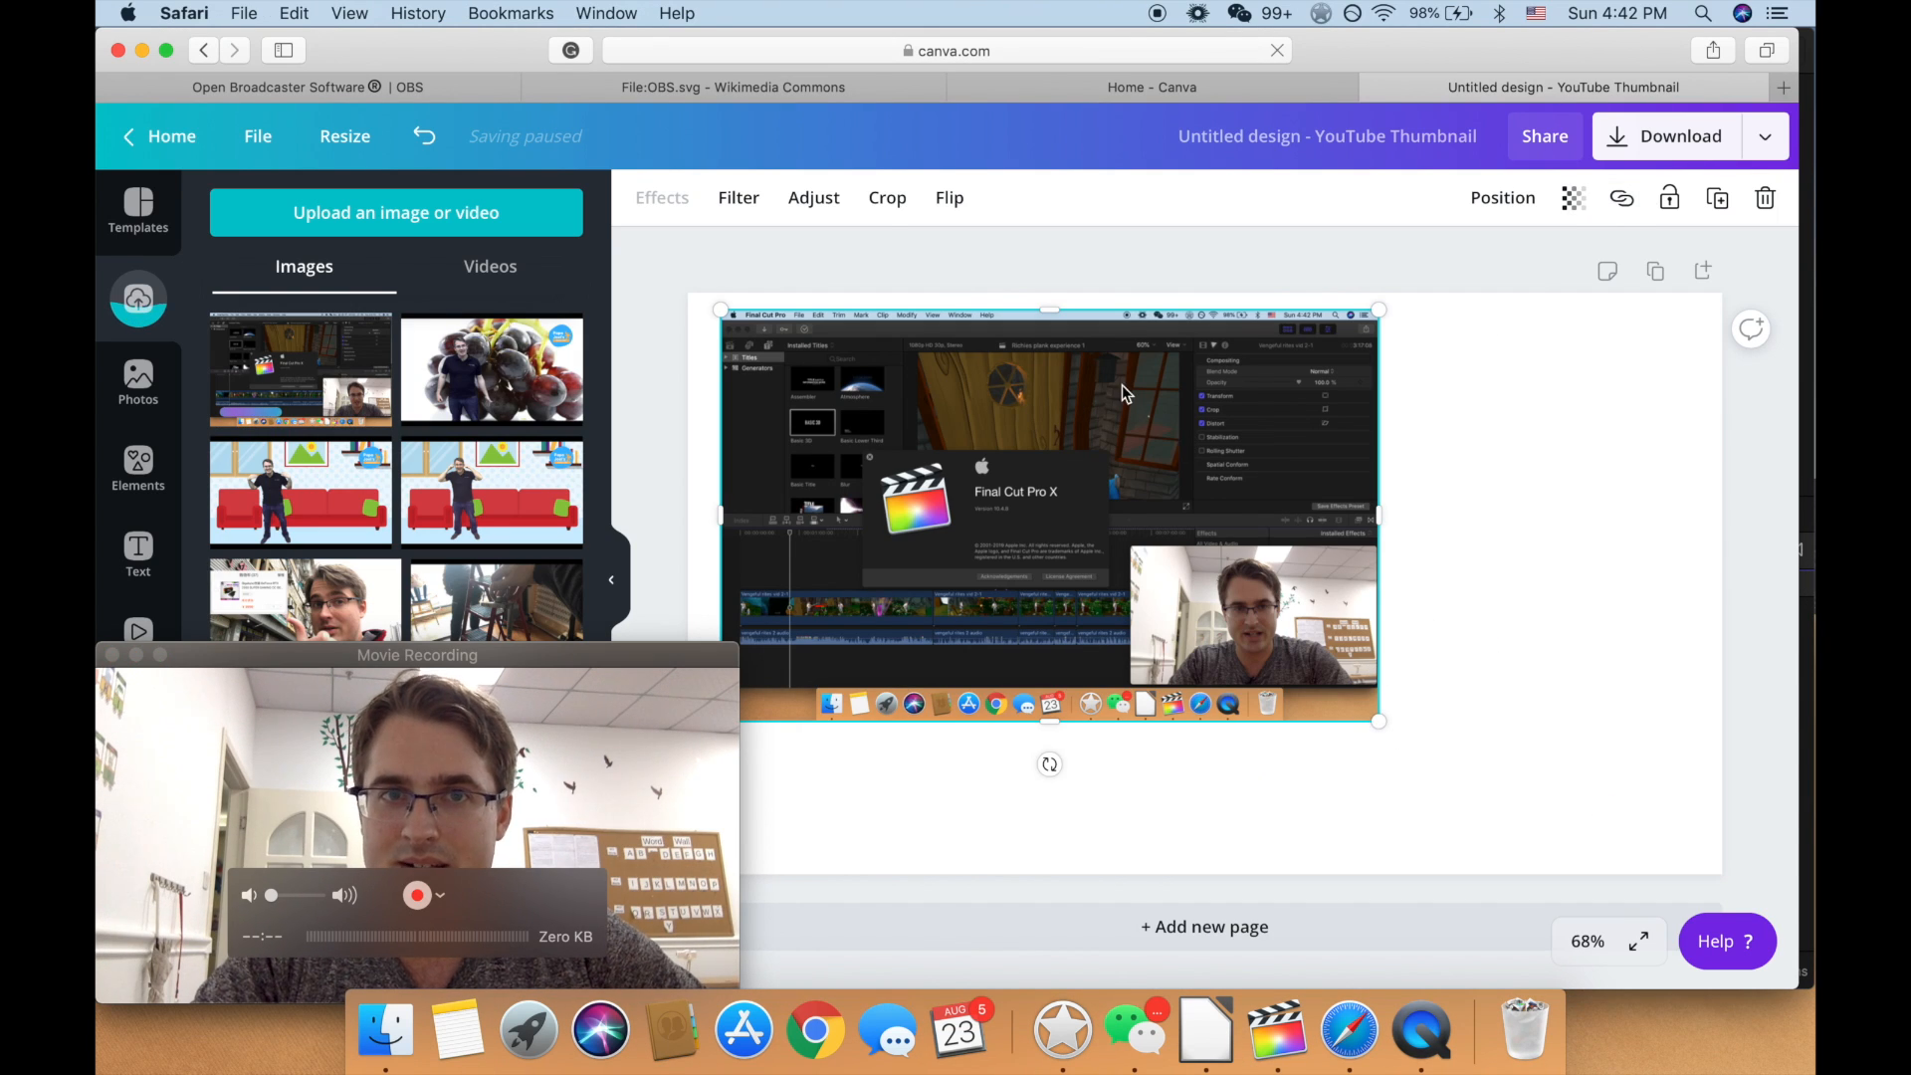
{"action": "double_click", "coordinate": [1071, 430]}
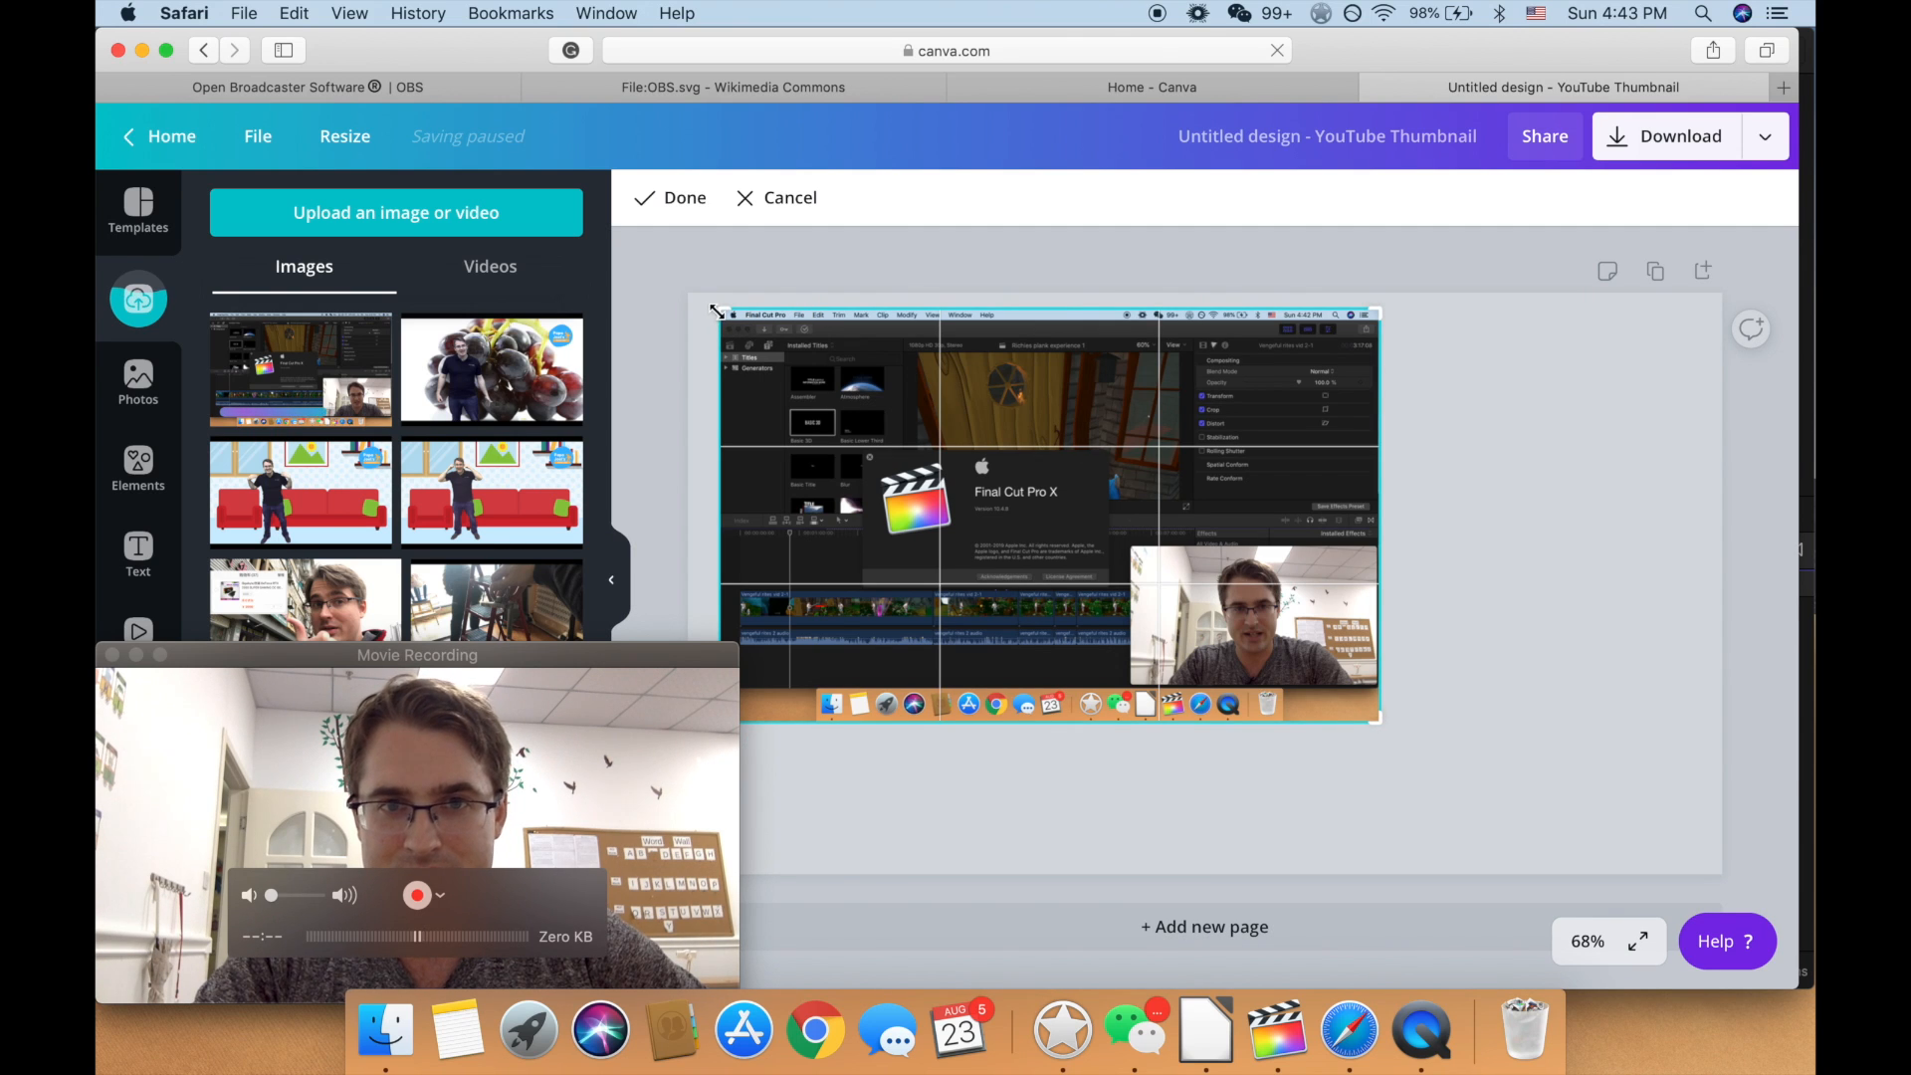
{"action": "left_click_drag", "start_coordinate": [715, 311], "coordinate": [878, 458]}
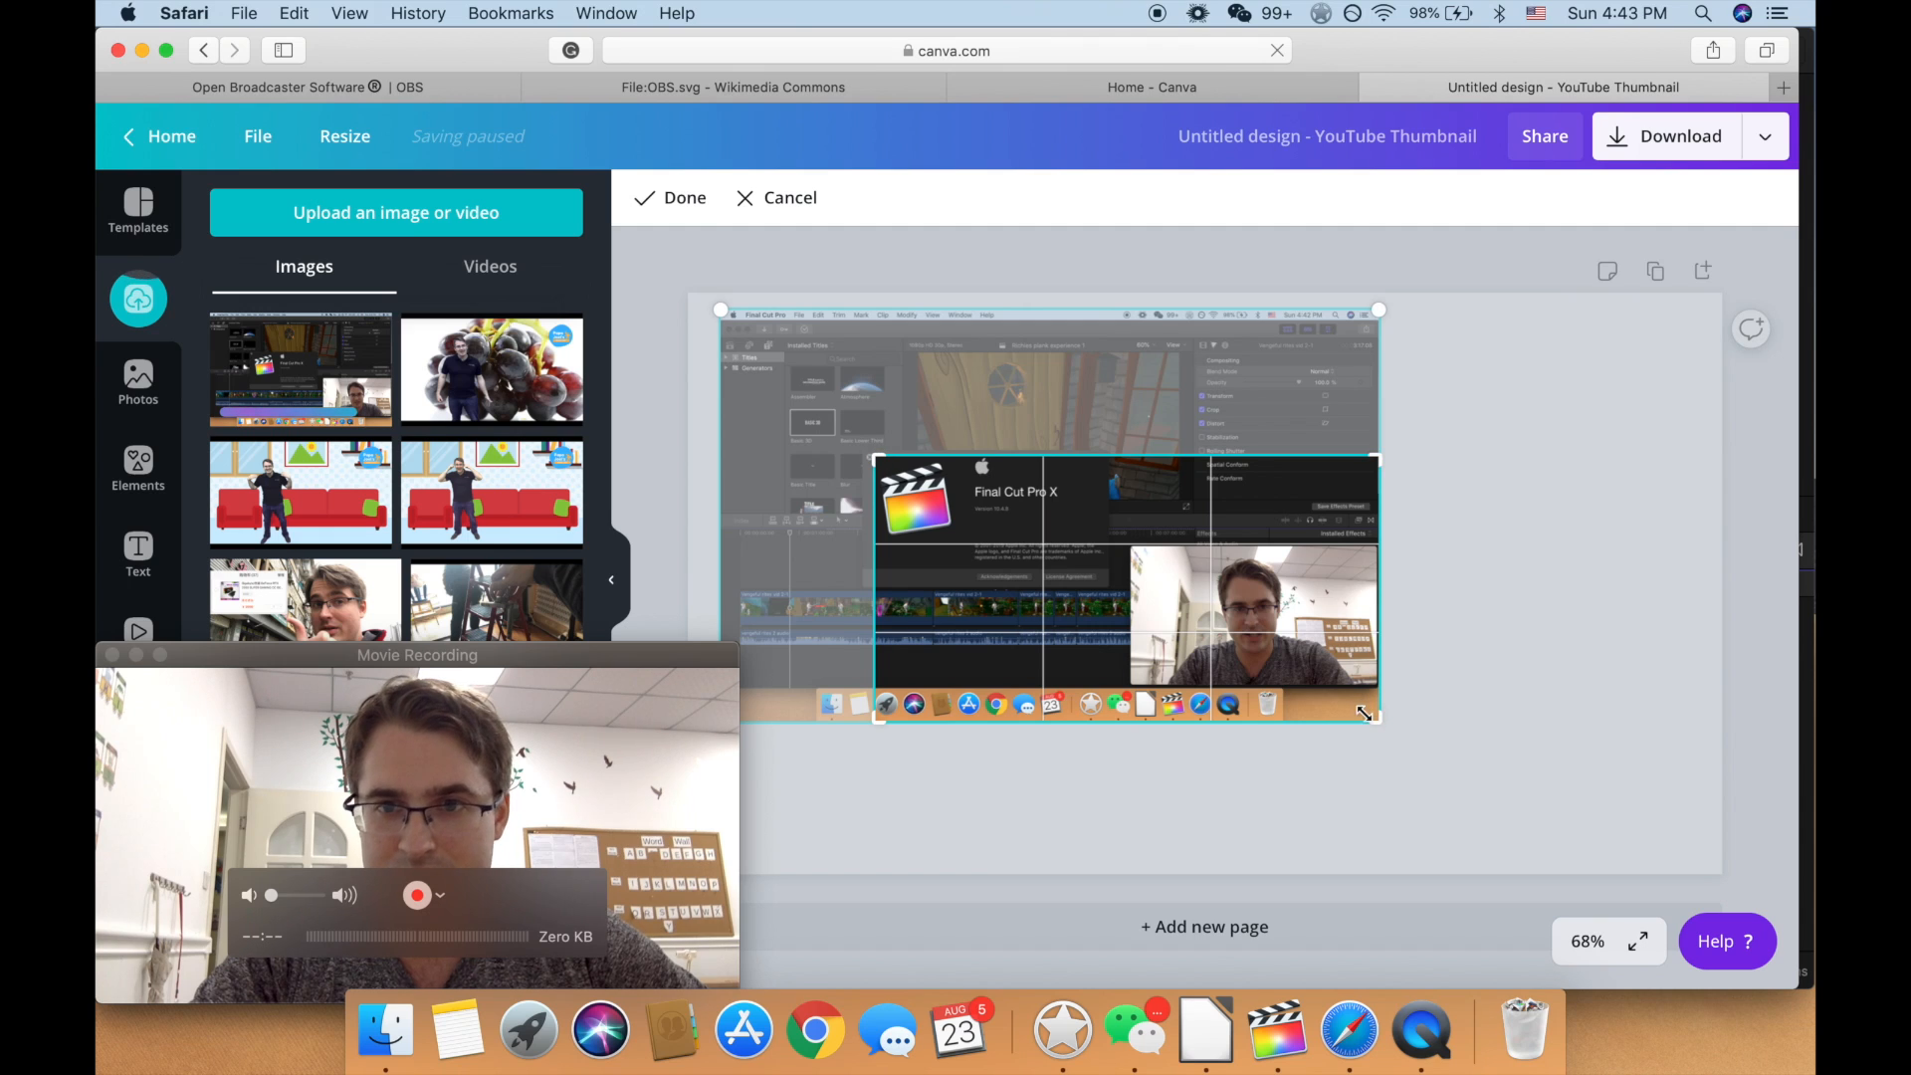
{"action": "left_click_drag", "start_coordinate": [1363, 712], "coordinate": [961, 549]}
{"action": "left_click", "coordinate": [1126, 794]}
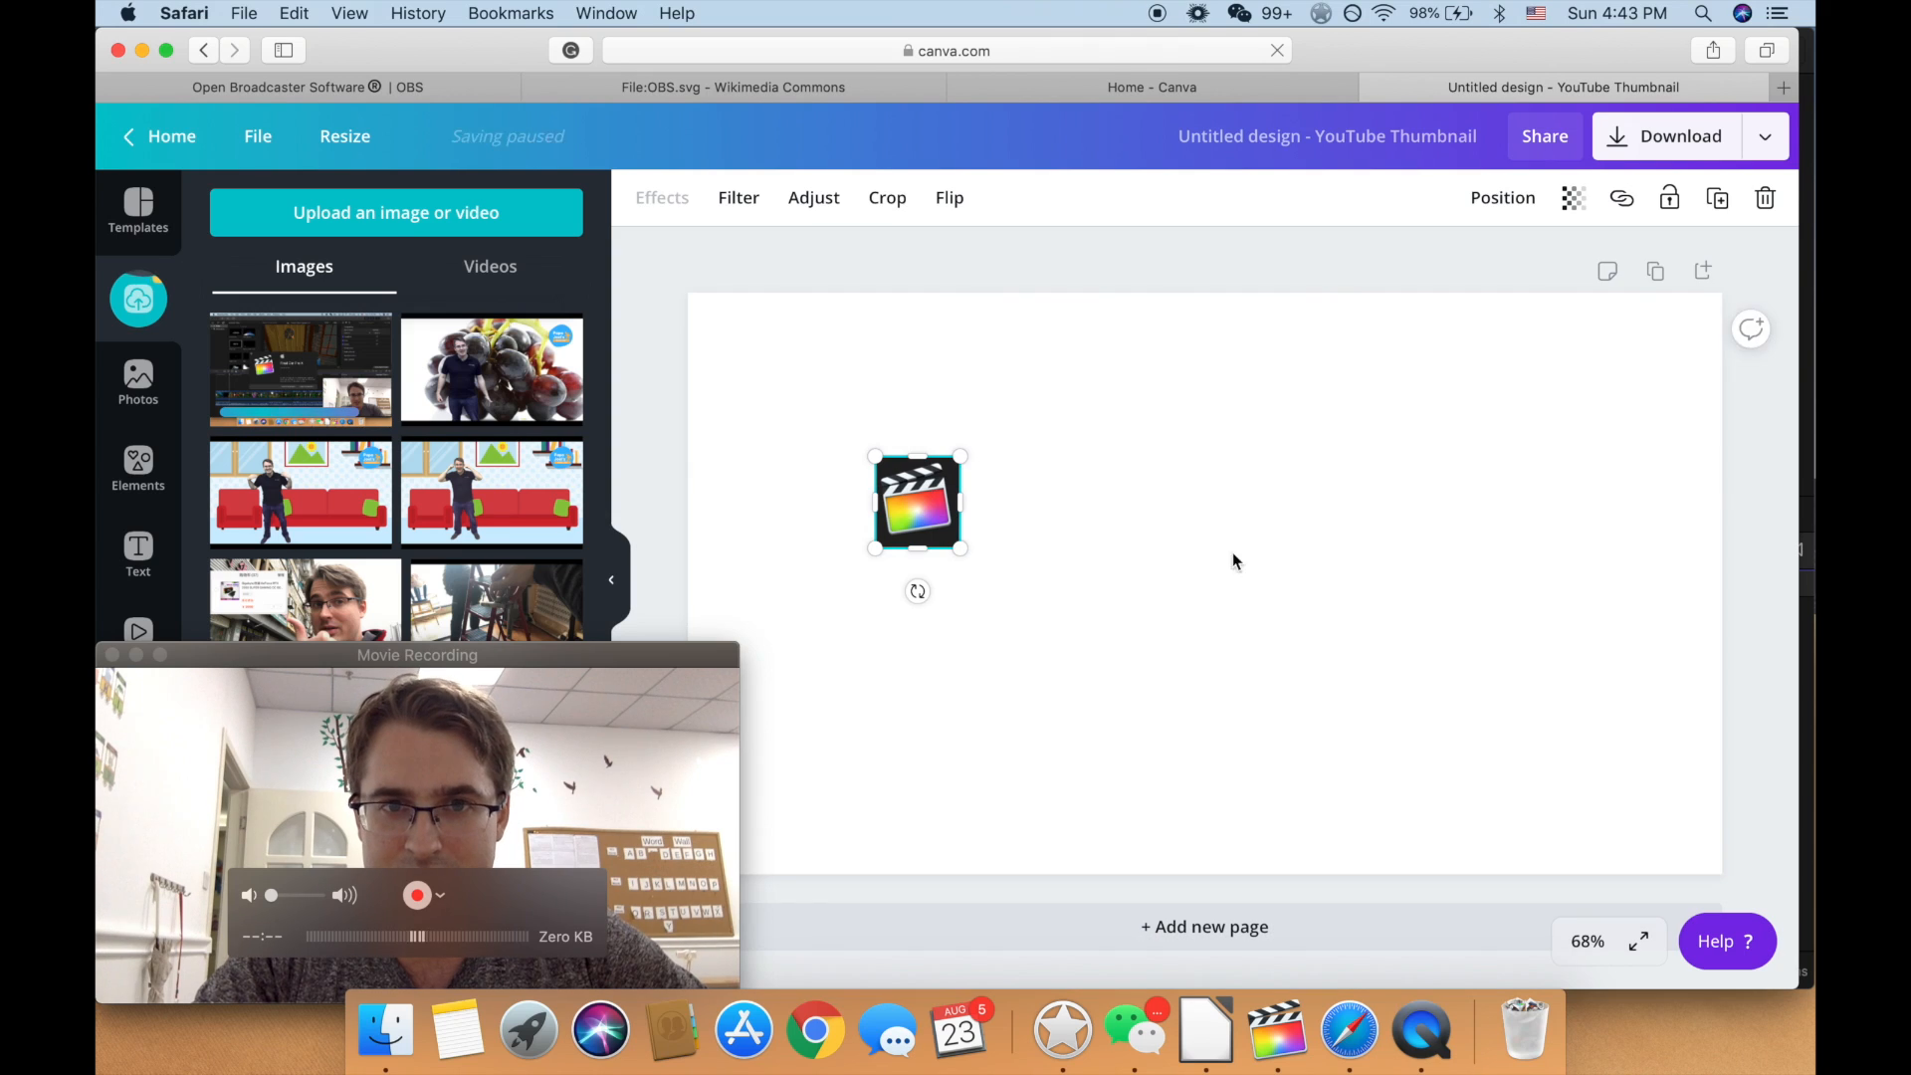
Step: Enlarge the cropped Final Cut Pro icon and place it in the left half of the thumbnail
{"action": "left_click_drag", "start_coordinate": [1262, 751], "coordinate": [1387, 840]}
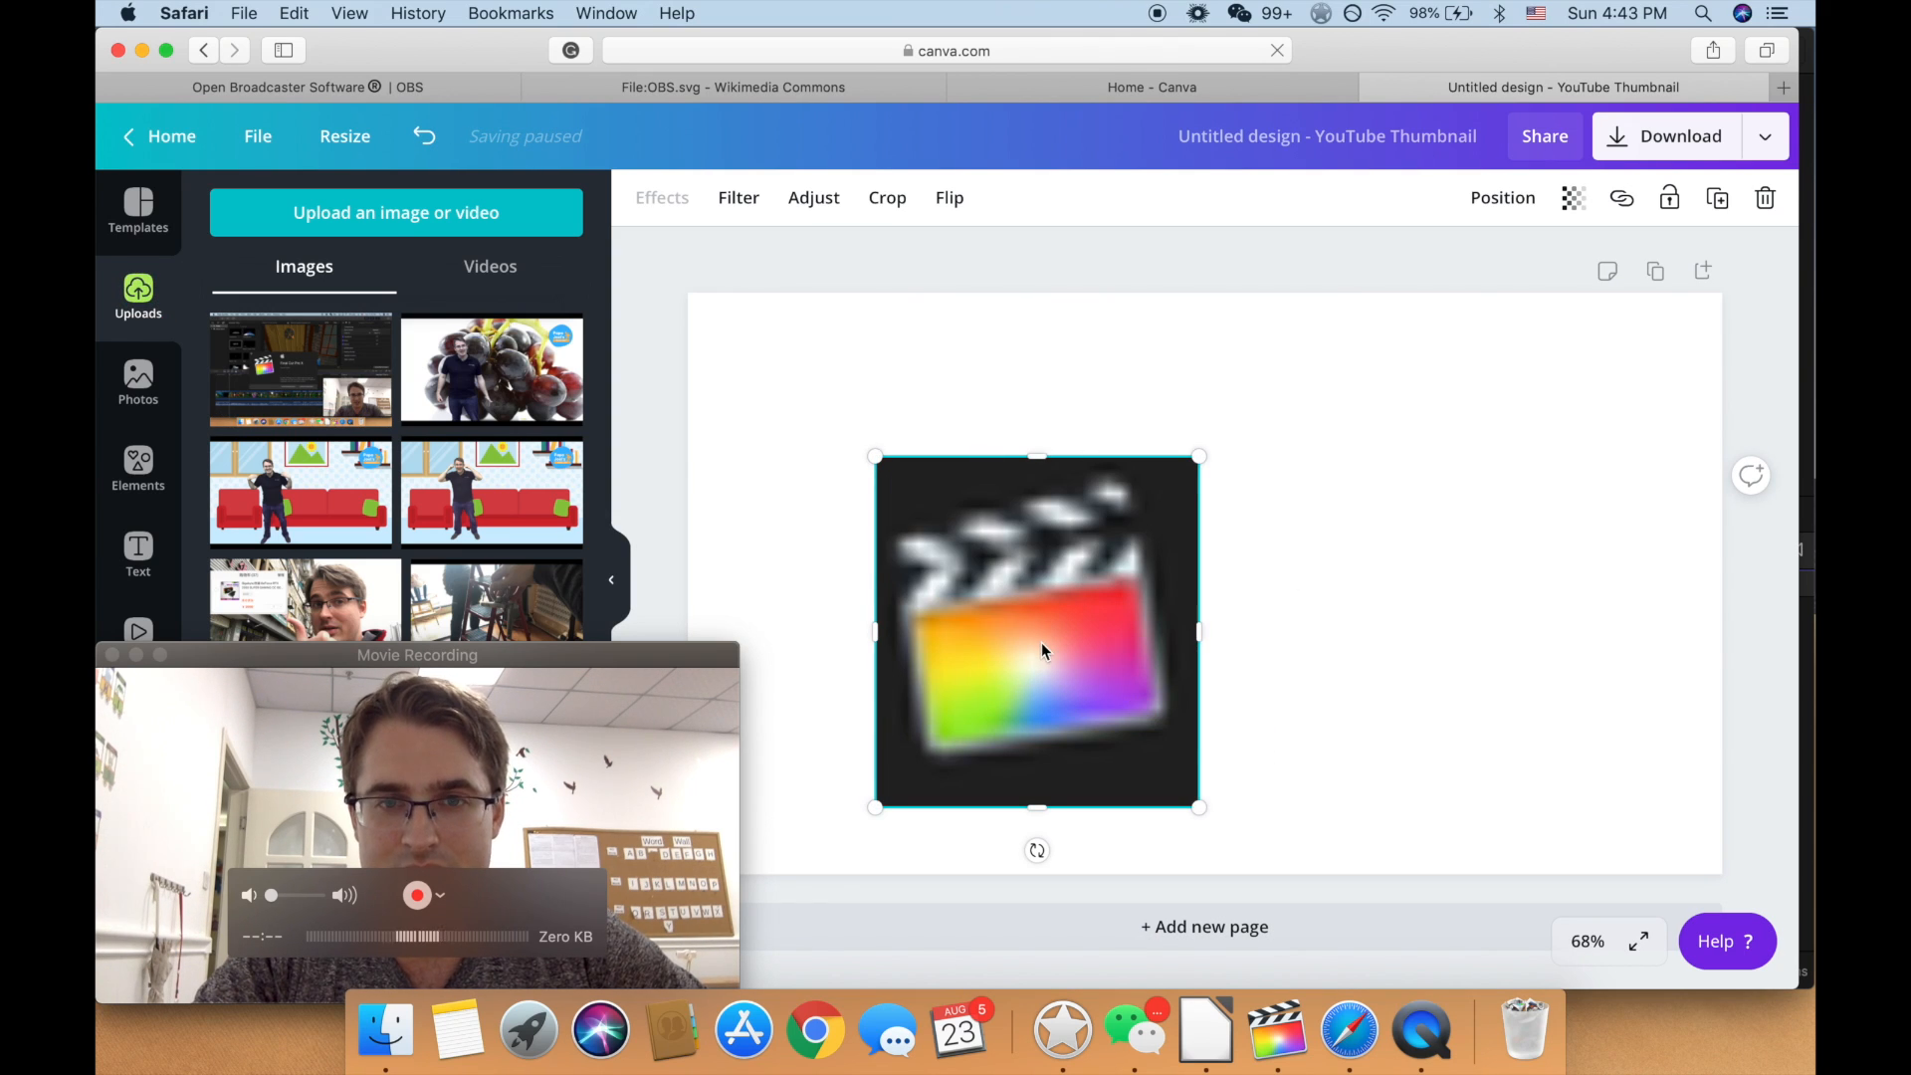
{"action": "left_click", "coordinate": [595, 686]}
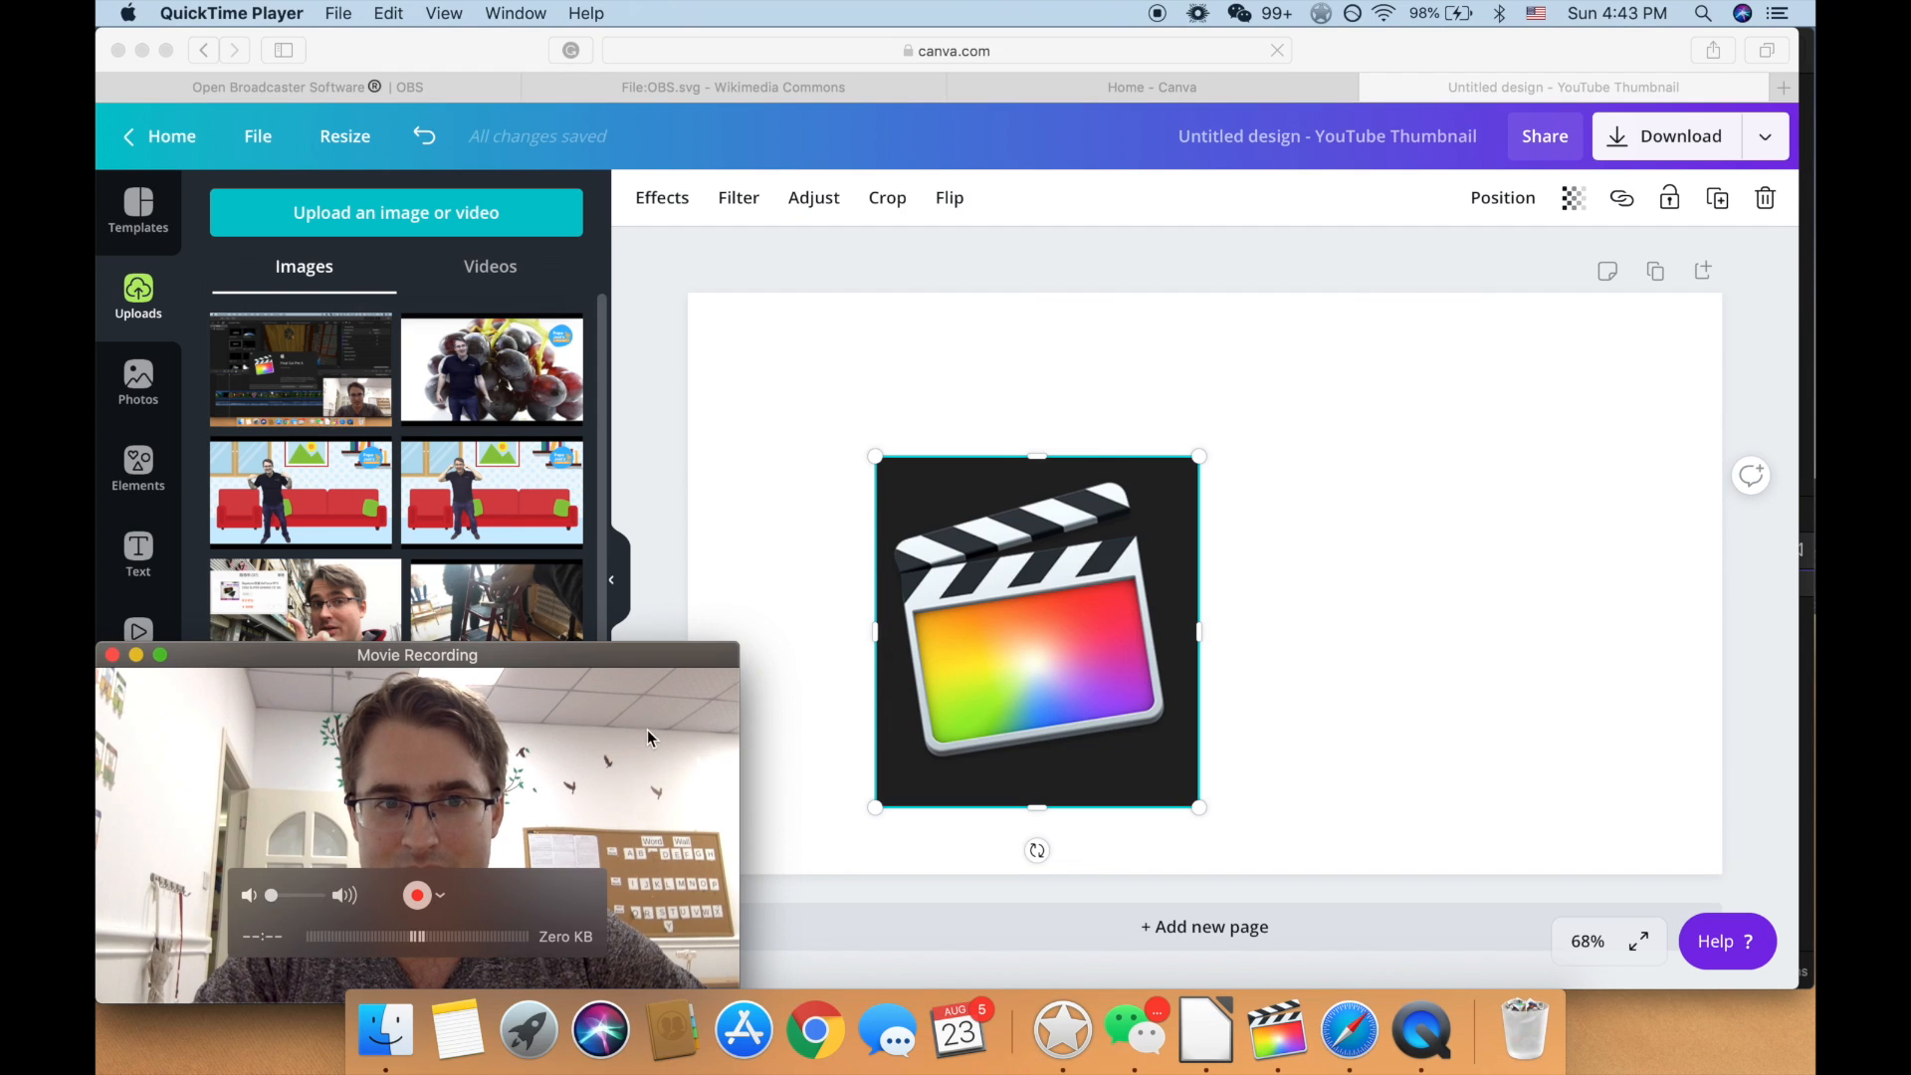
{"action": "left_click", "coordinate": [1085, 708]}
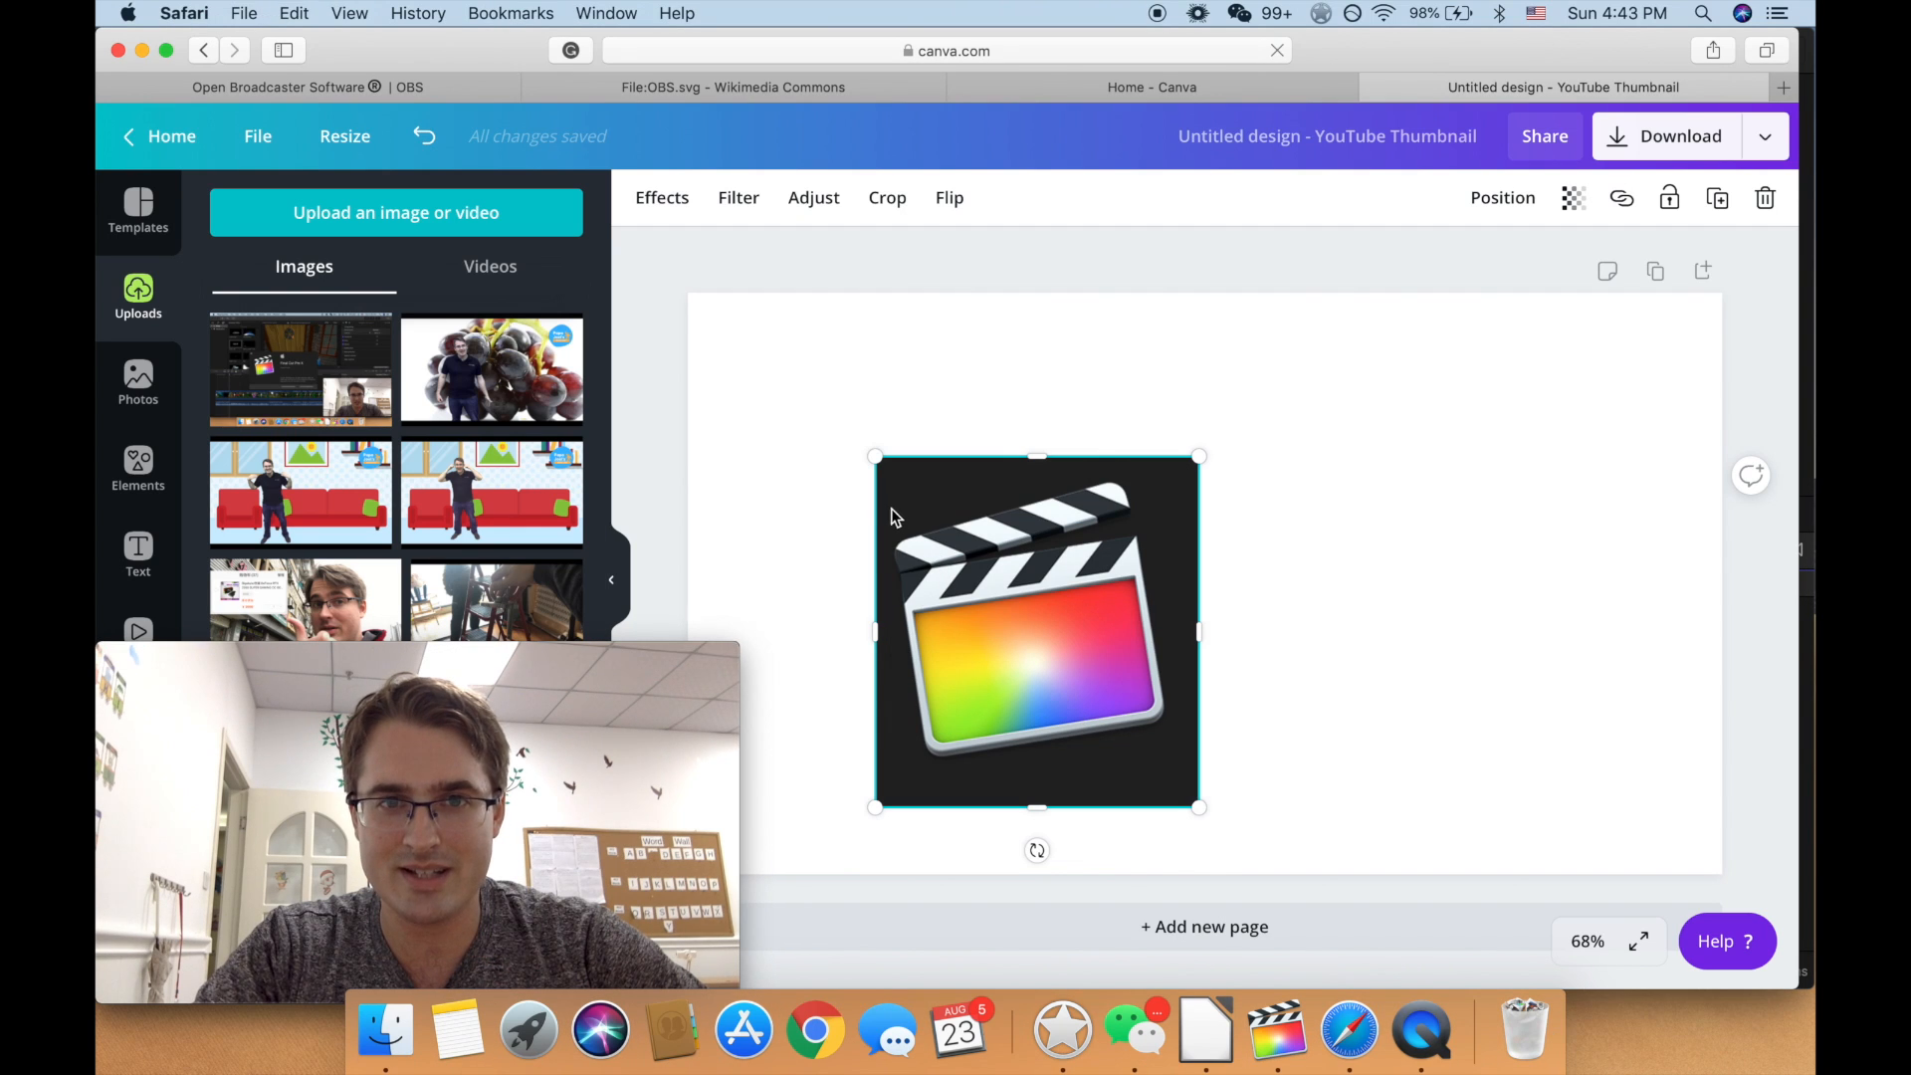
{"action": "left_click_drag", "start_coordinate": [884, 468], "coordinate": [754, 380]}
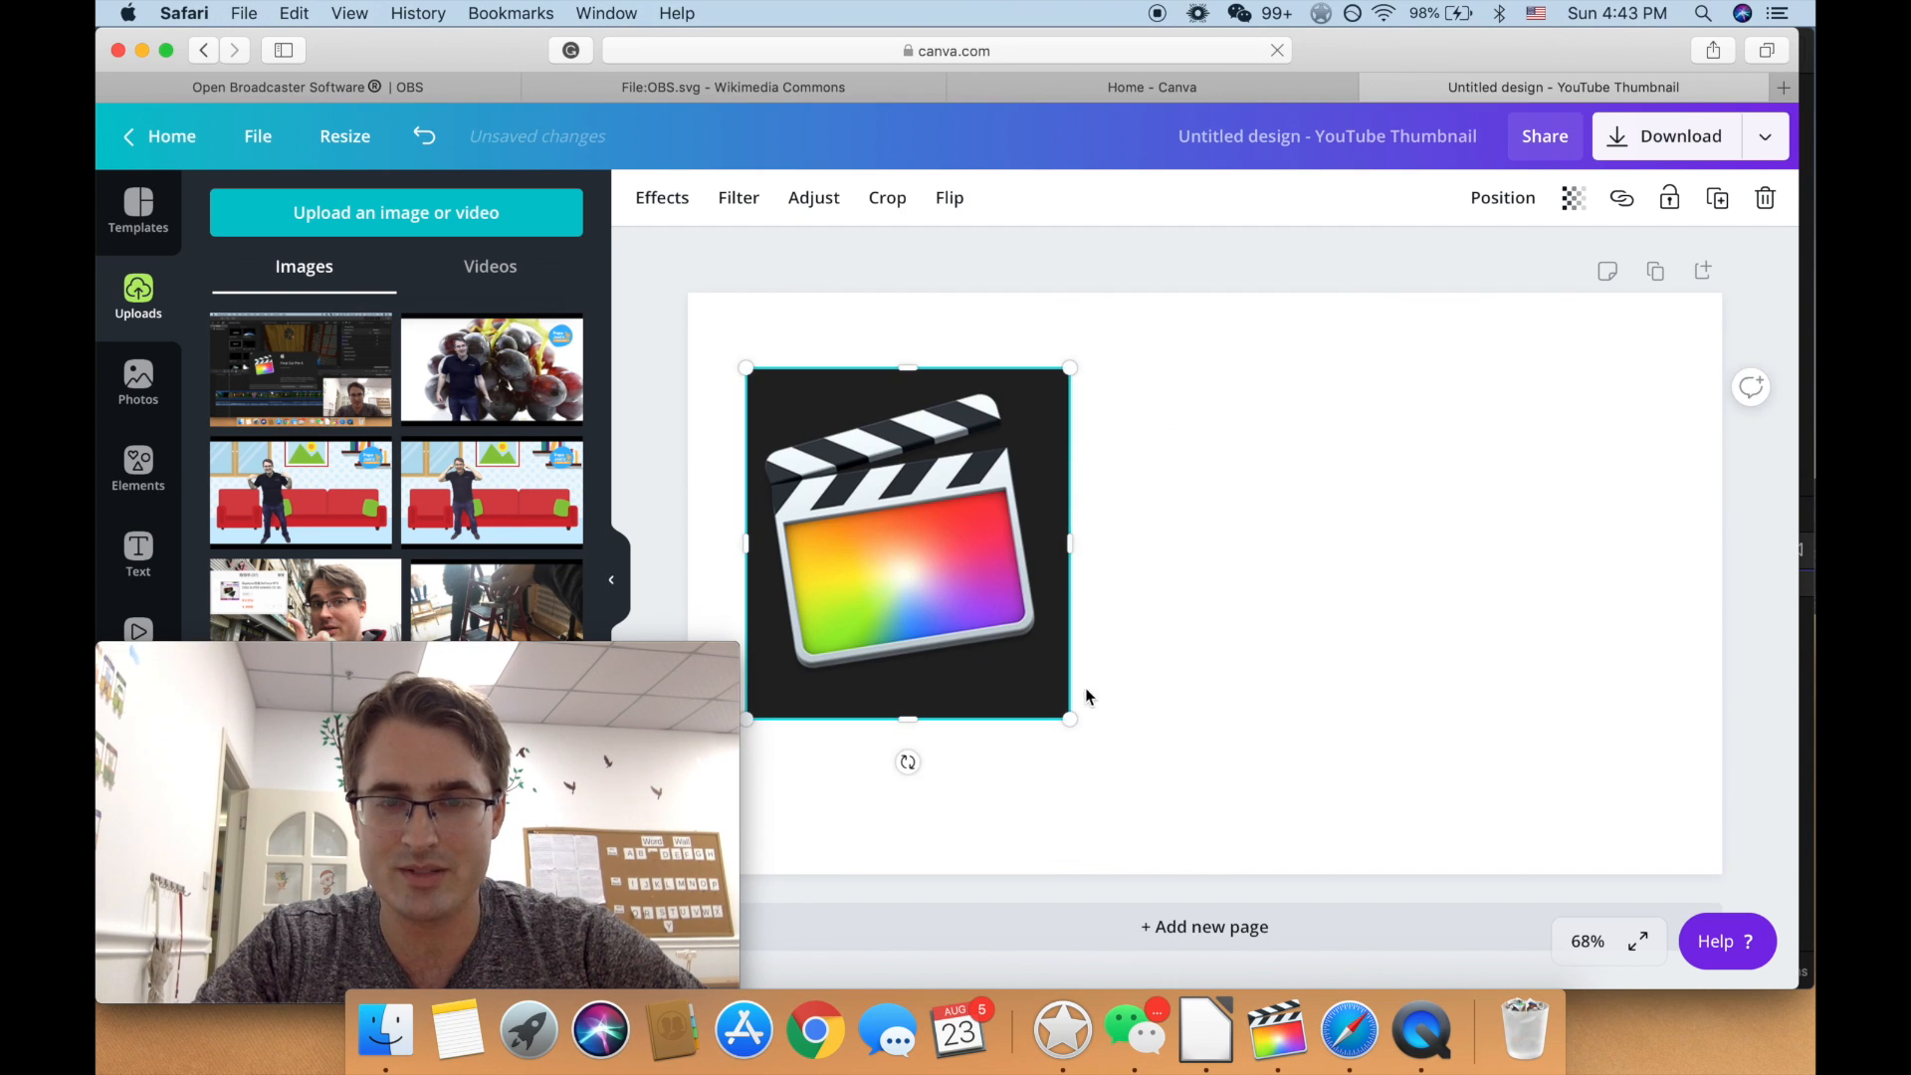
{"action": "left_click", "coordinate": [1246, 700]}
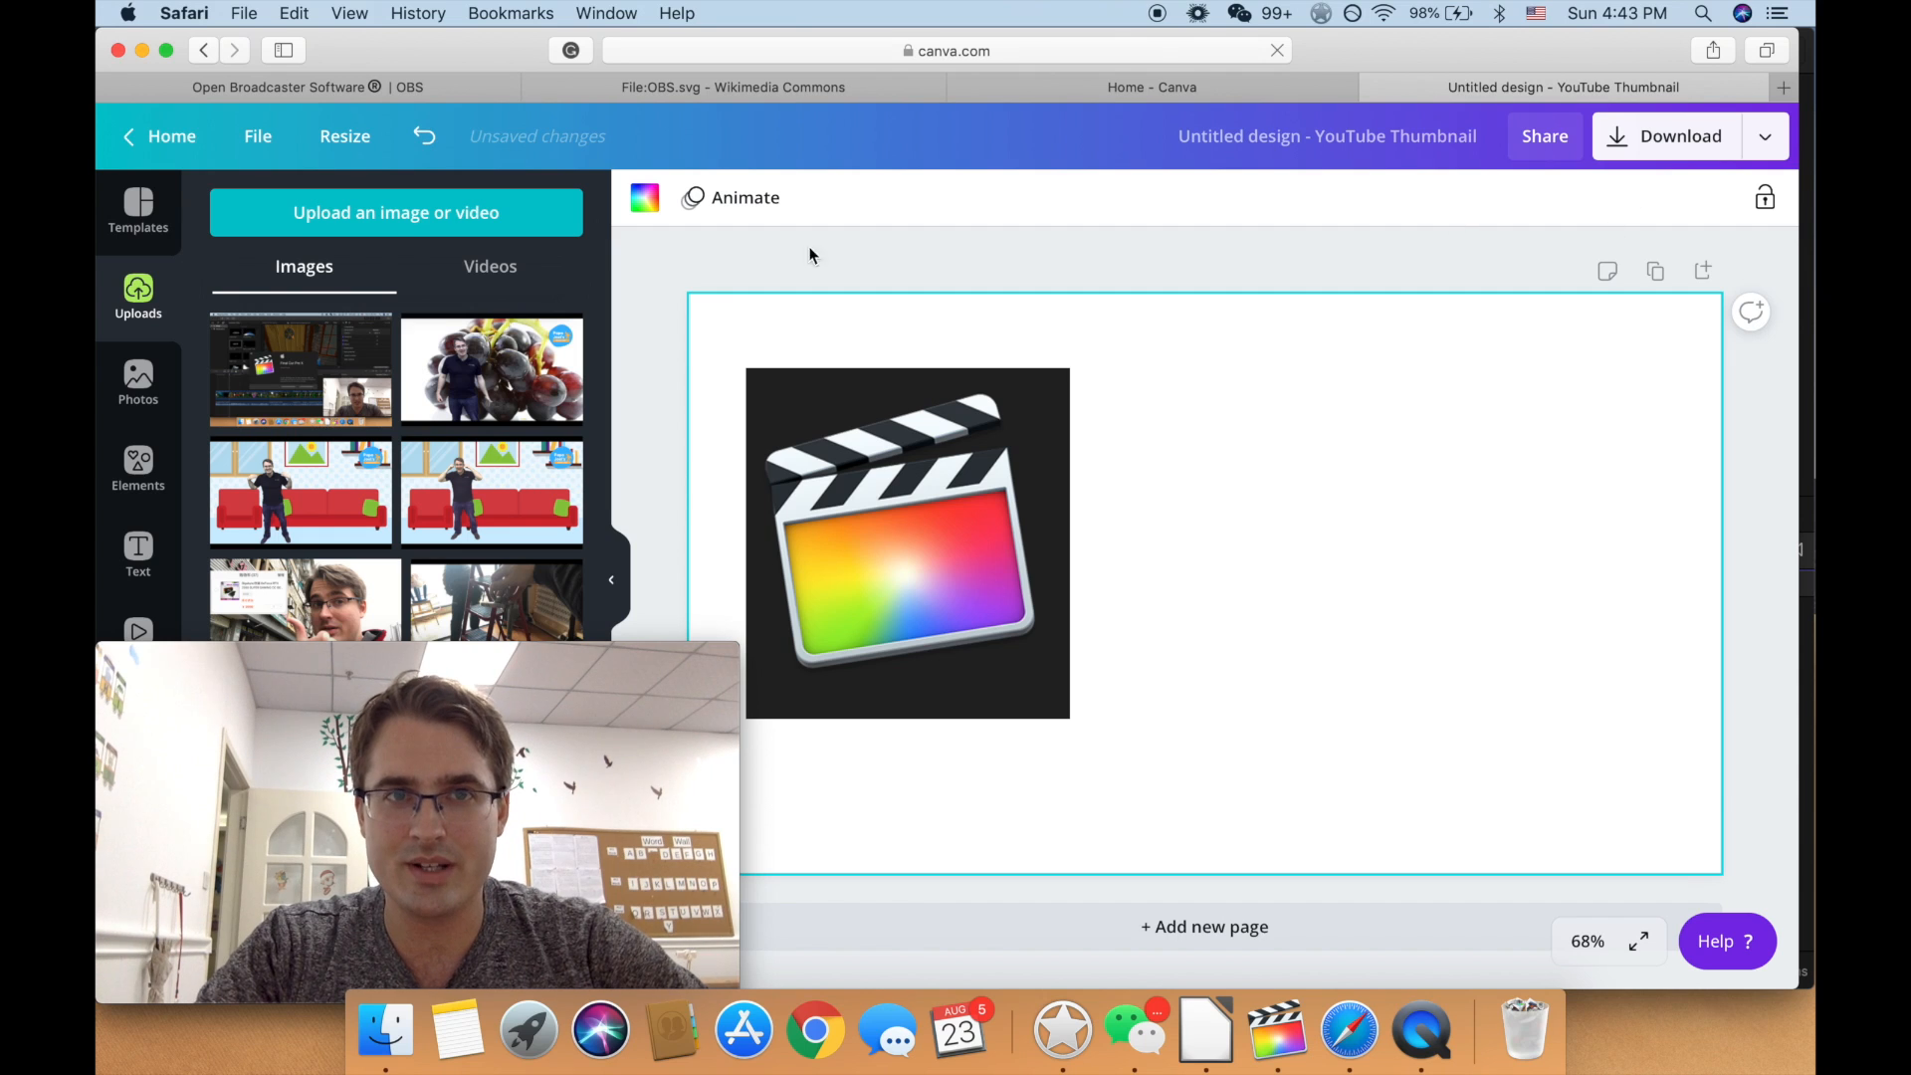
Step: Go from the Wikimedia Commons OBS page to the Google image results for "obs logo" and open a large logo preview
{"action": "left_click", "coordinate": [707, 87]}
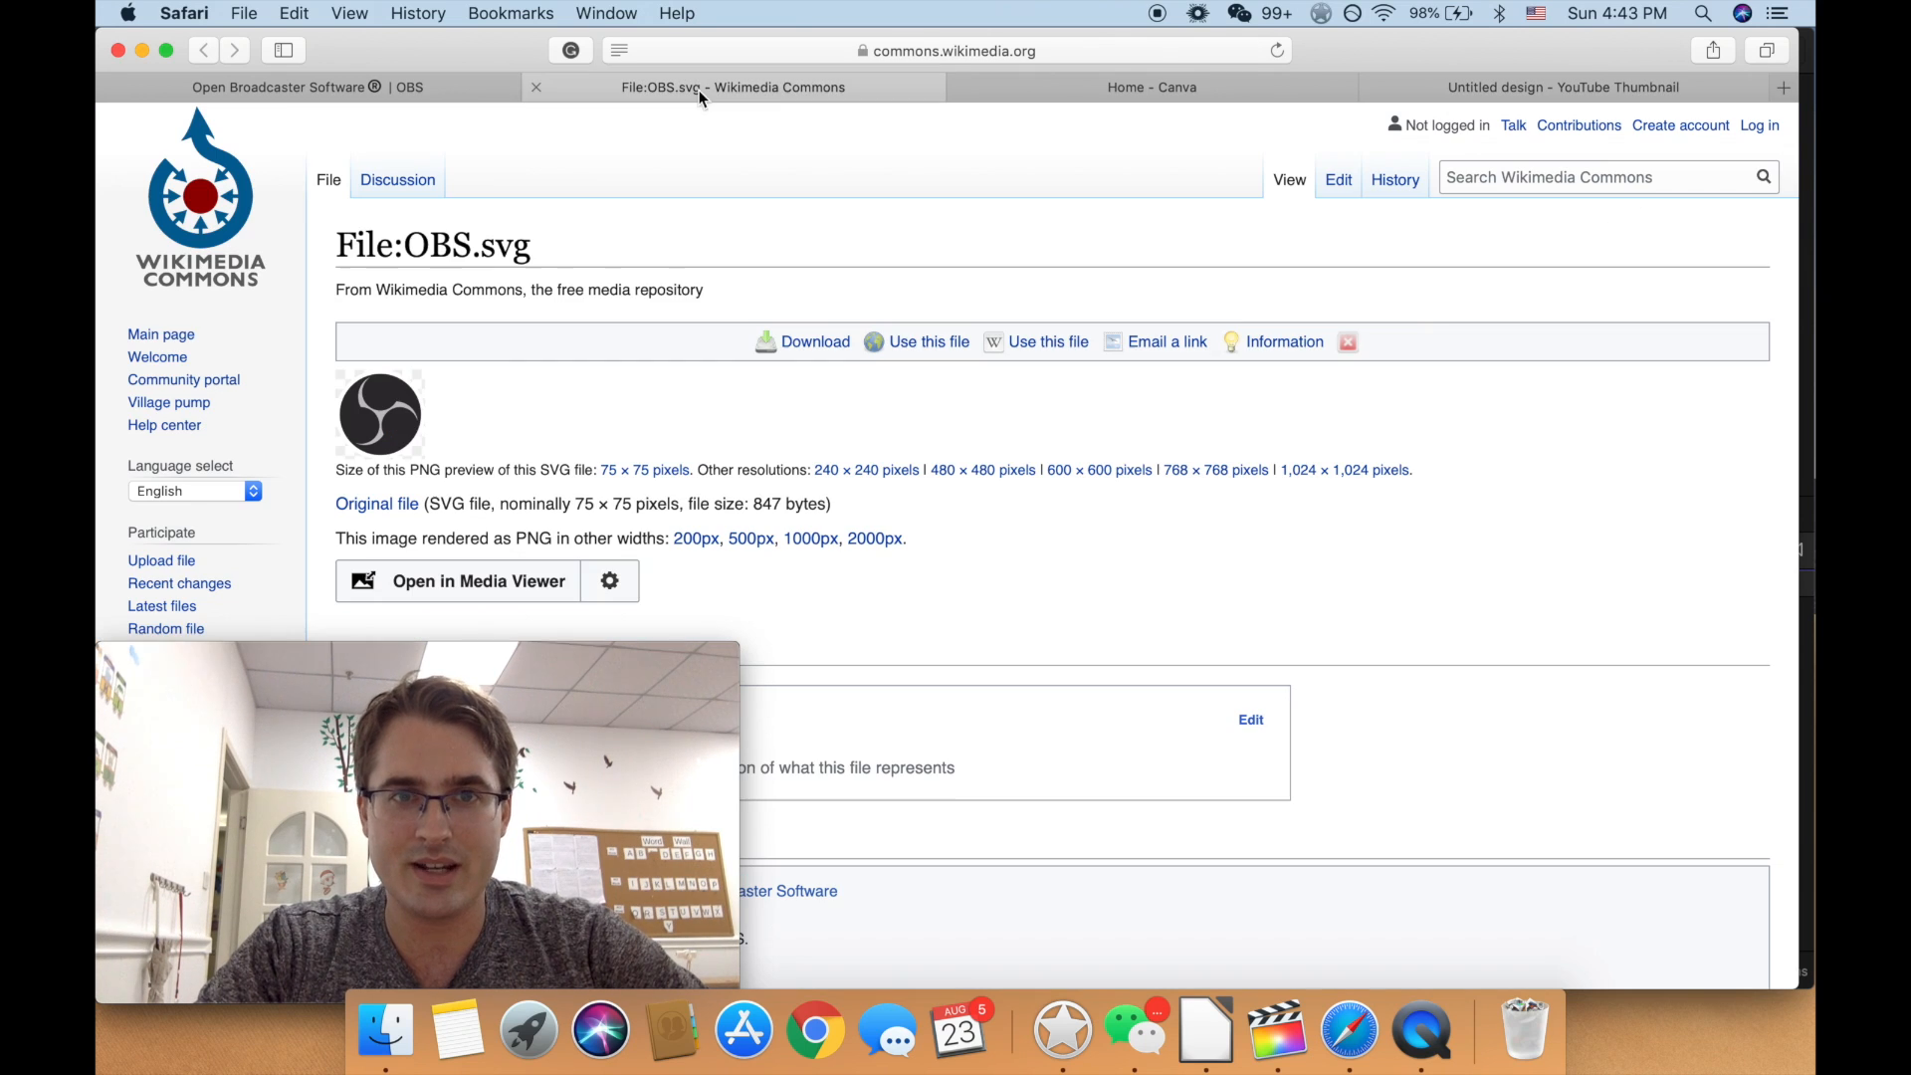
{"action": "right_click", "coordinate": [388, 406]}
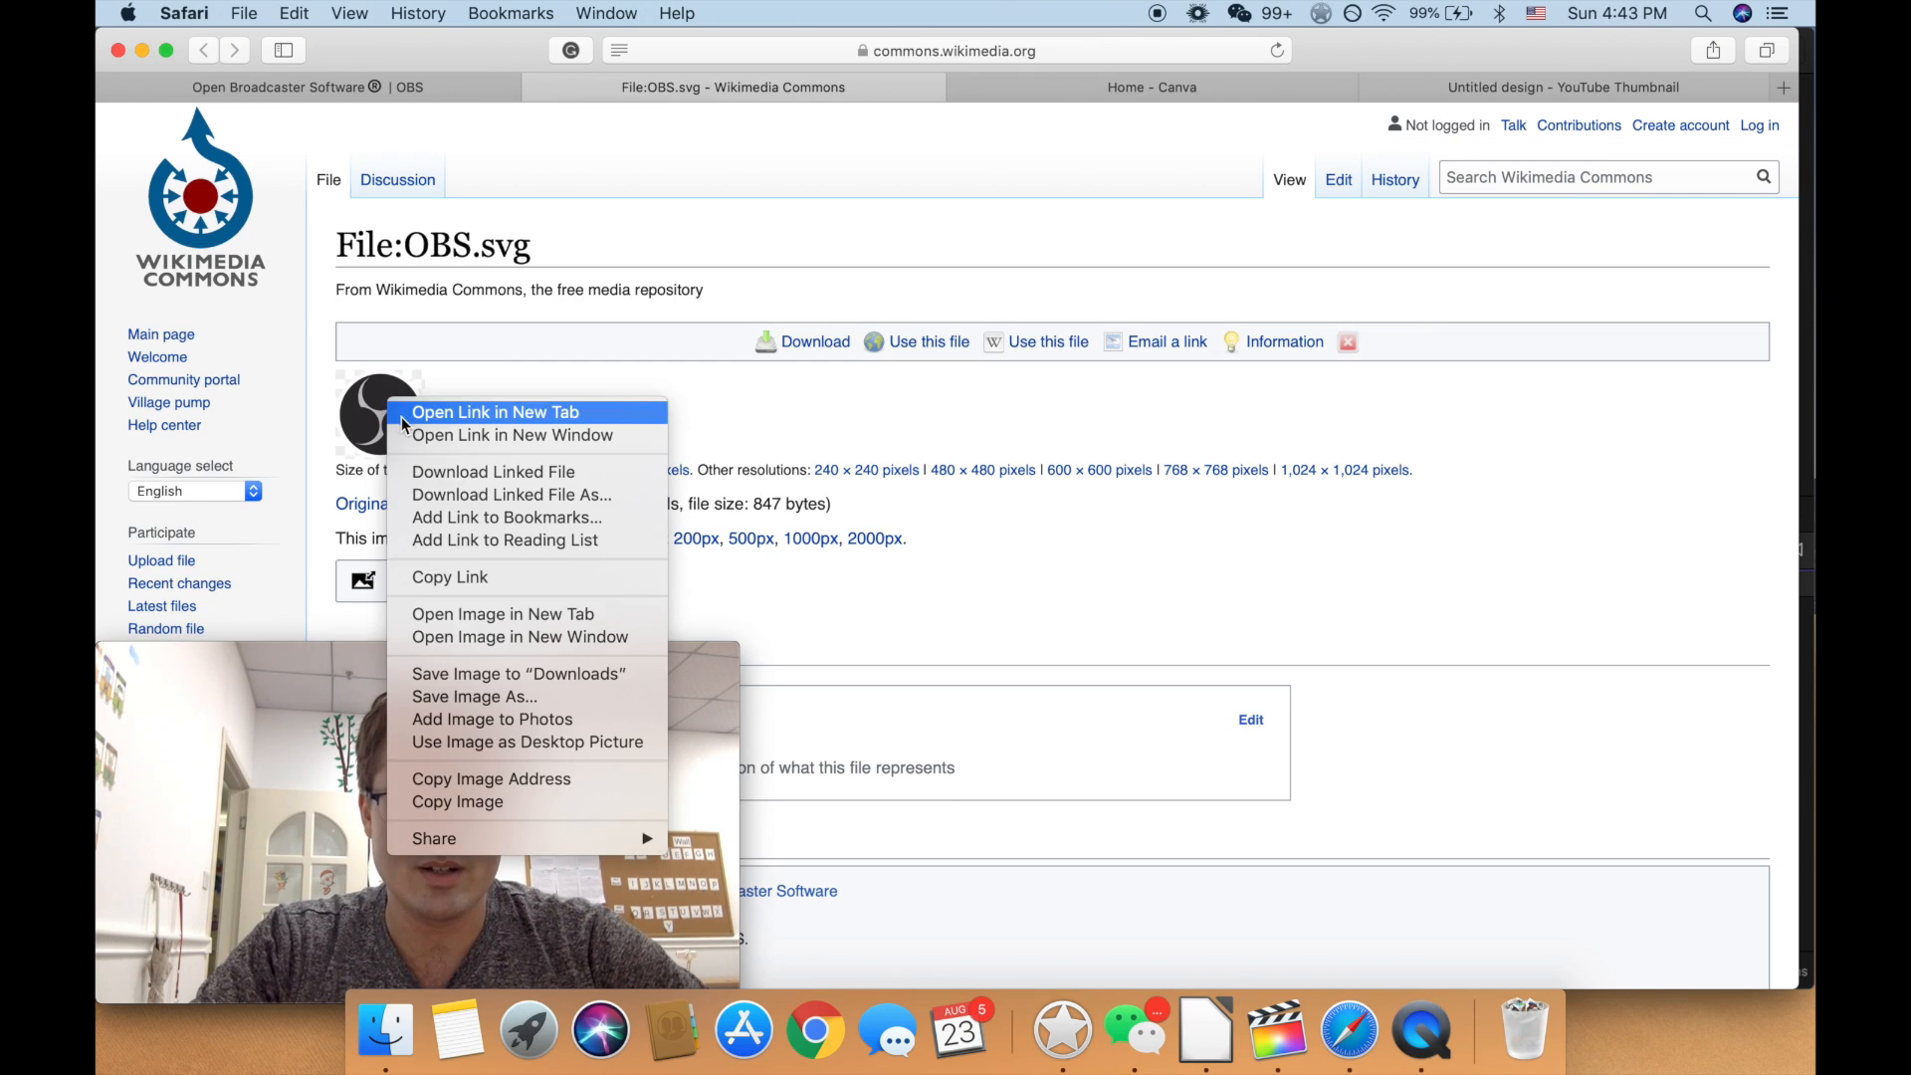
{"action": "left_click", "coordinate": [792, 416]}
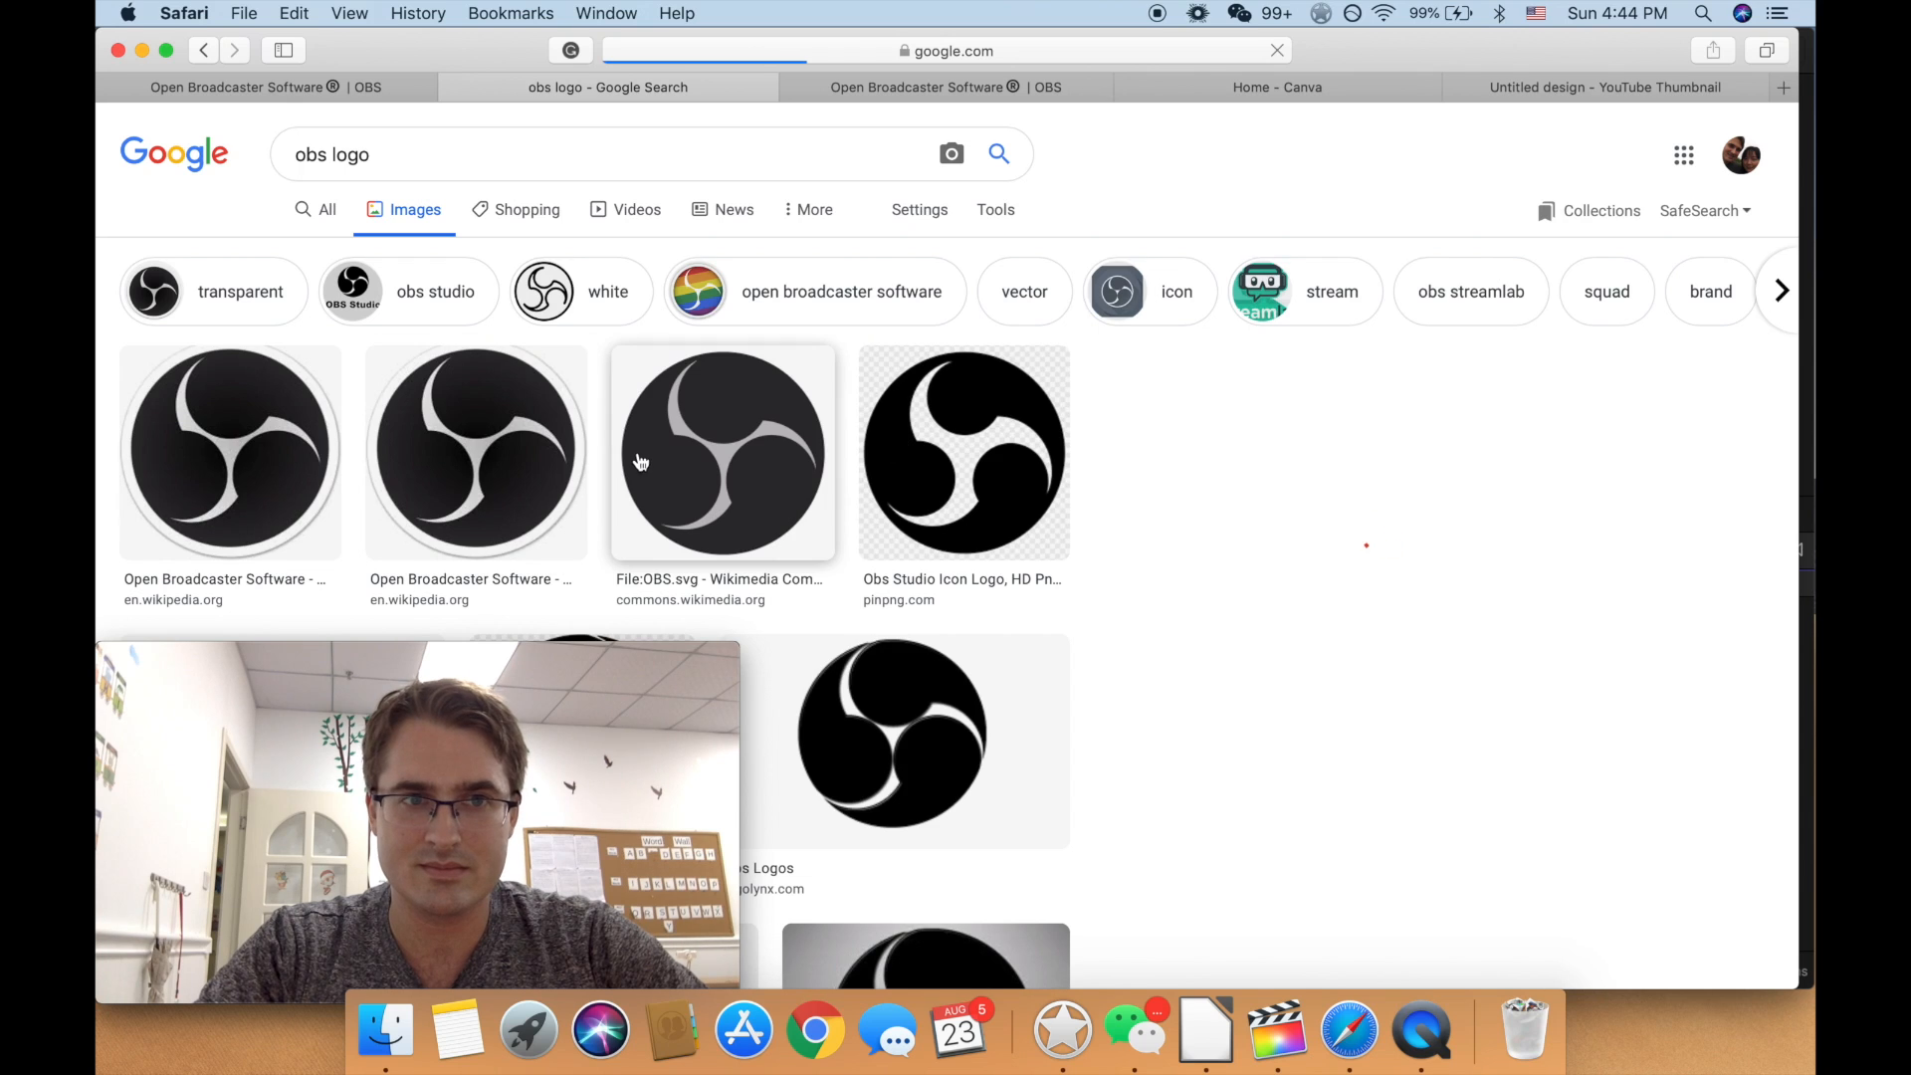
{"action": "left_click", "coordinate": [762, 453]}
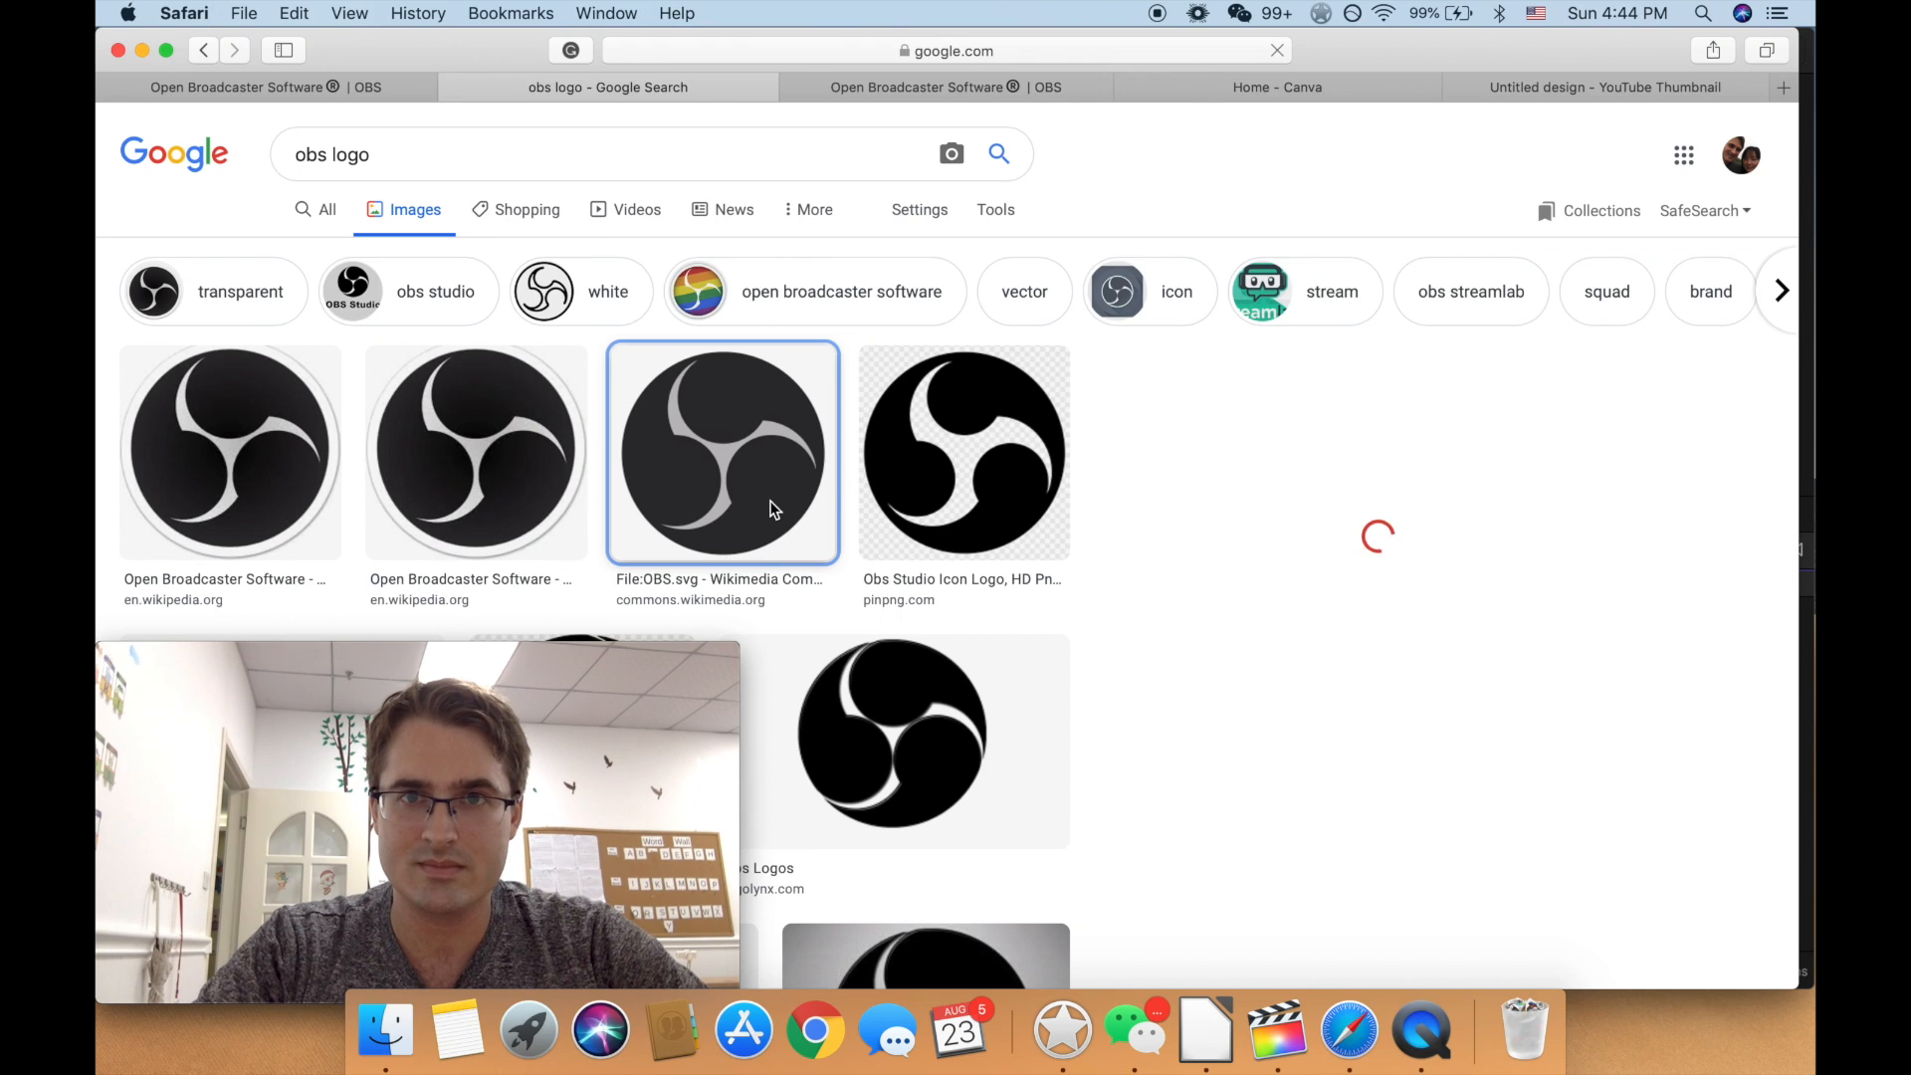
{"action": "scroll", "coordinate": [773, 509], "scroll_direction": "down", "scroll_amount": 5}
{"action": "scroll", "coordinate": [767, 512], "scroll_direction": "up", "scroll_amount": 5}
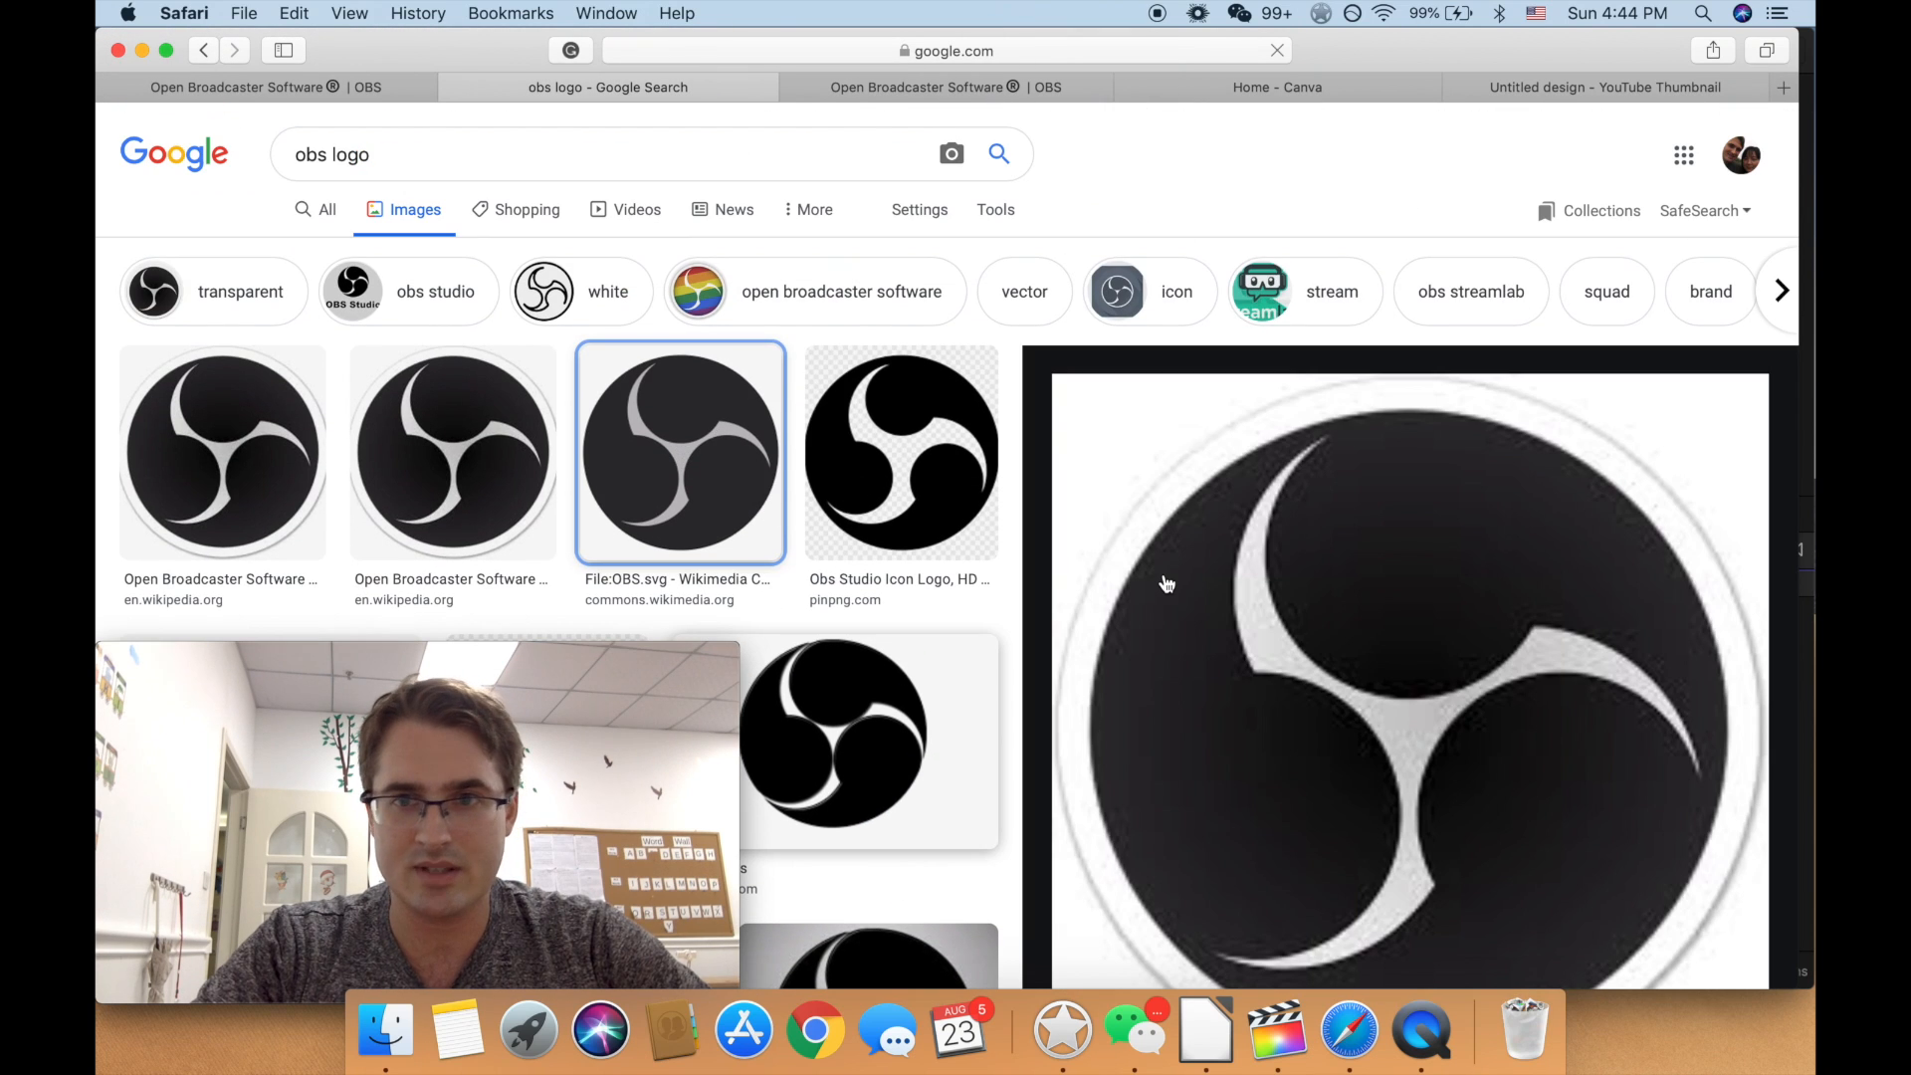
Step: Save the previewed OBS logo image to the Downloads folder under the name OBS
{"action": "right_click", "coordinate": [1224, 528]}
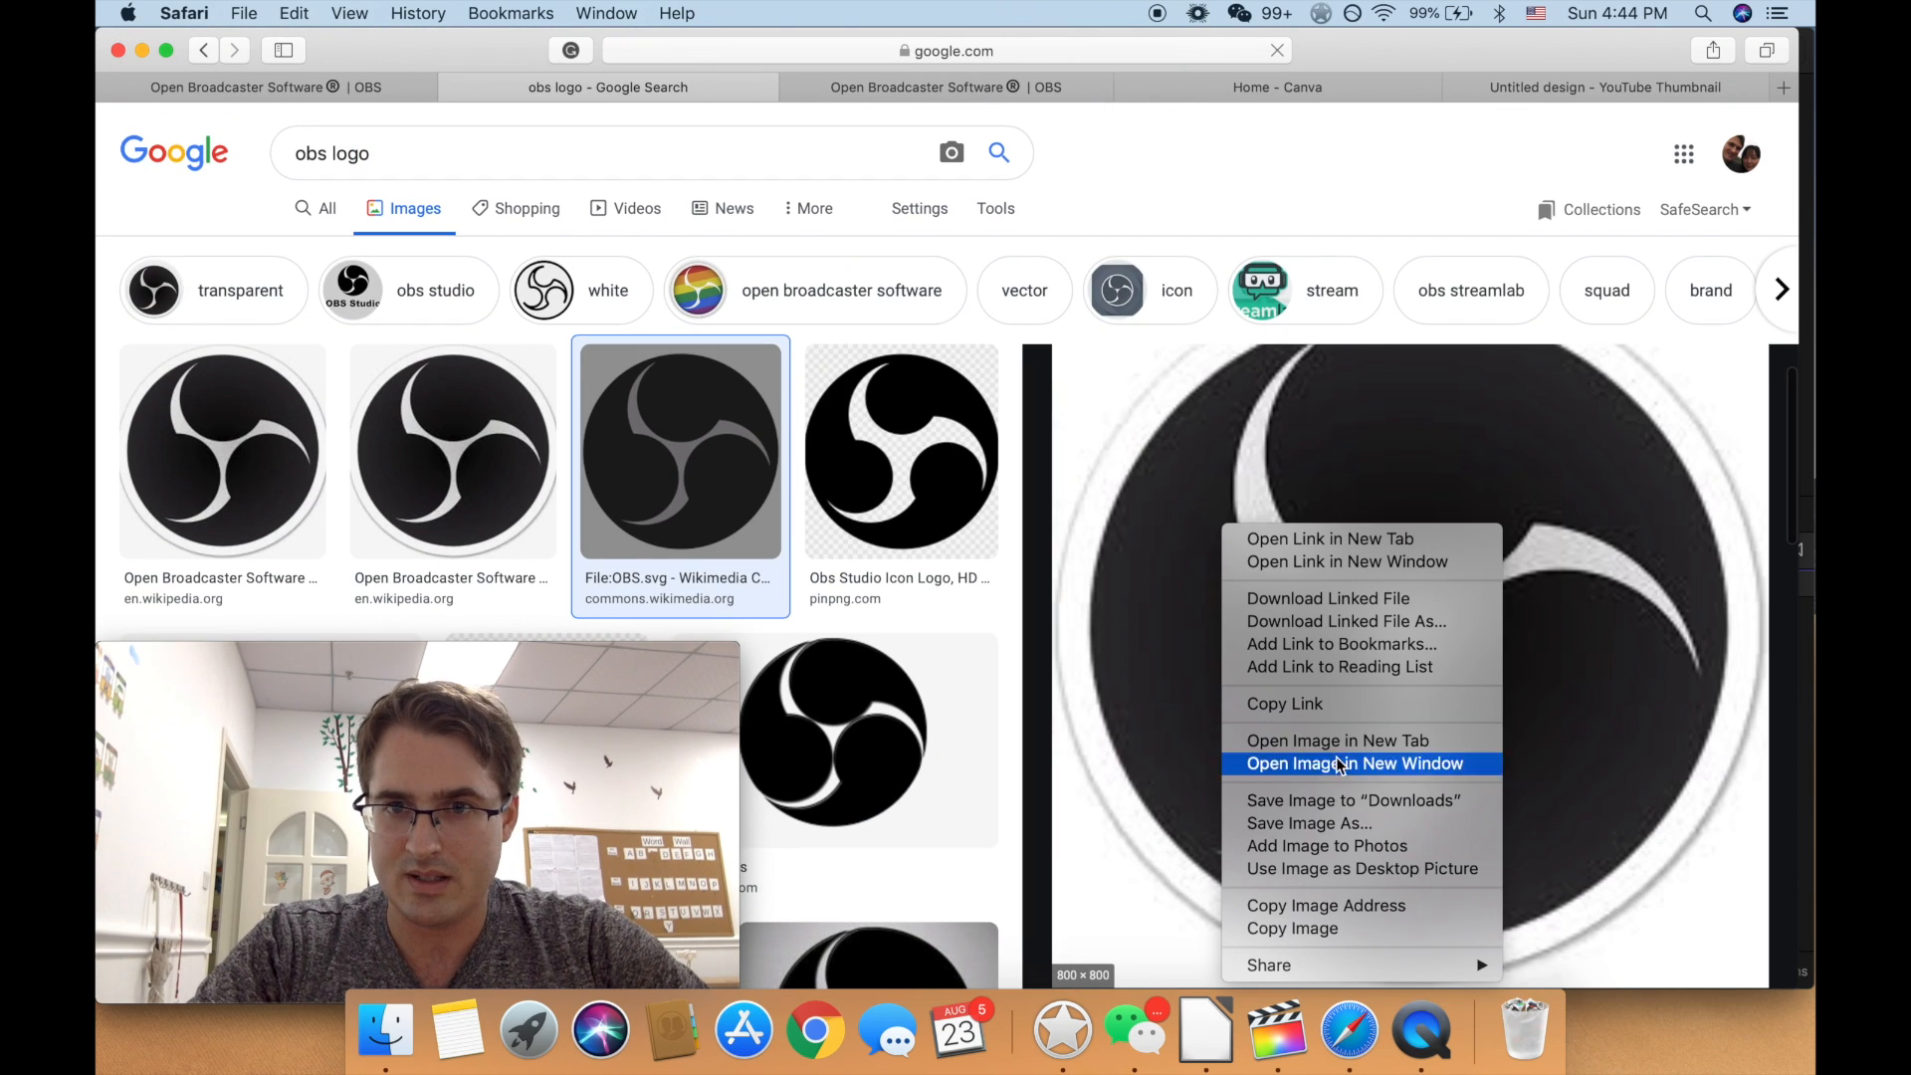
{"action": "left_click", "coordinate": [1340, 822]}
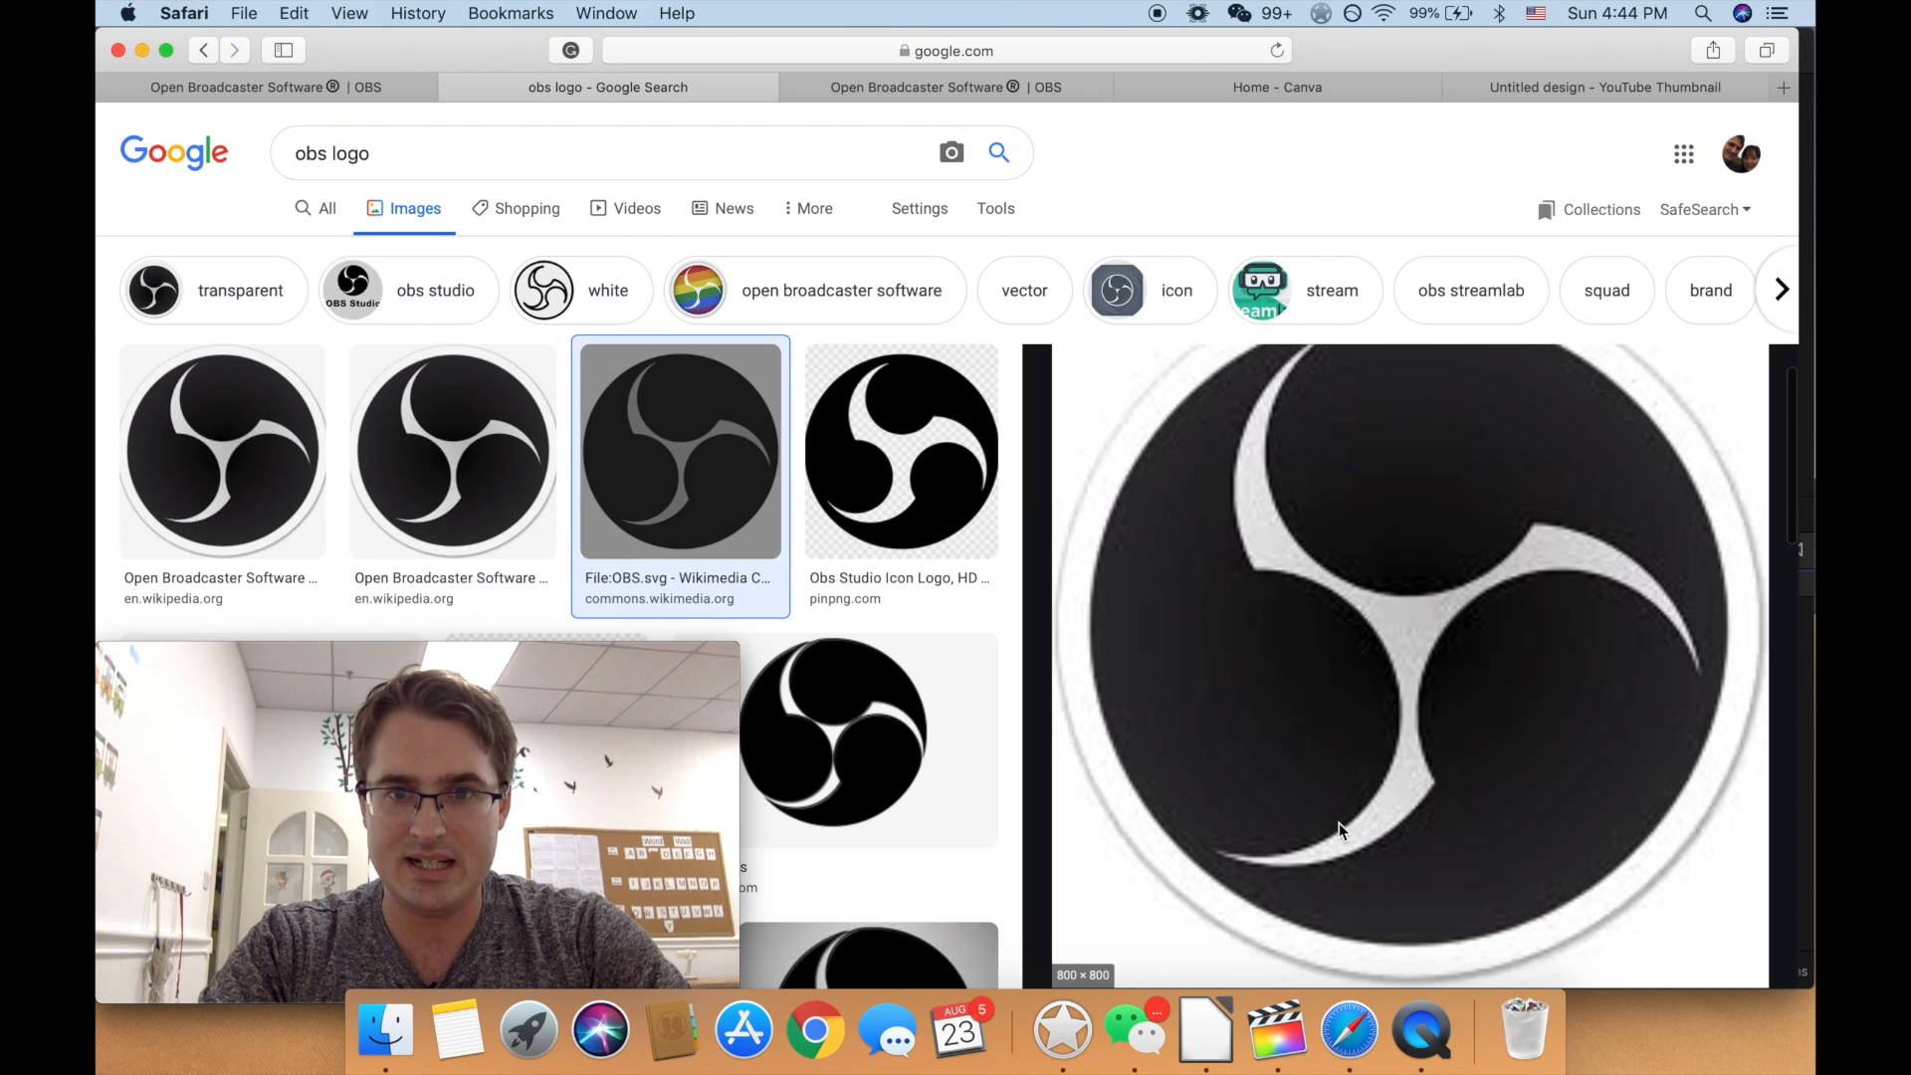
{"action": "type", "text": "OBS"}
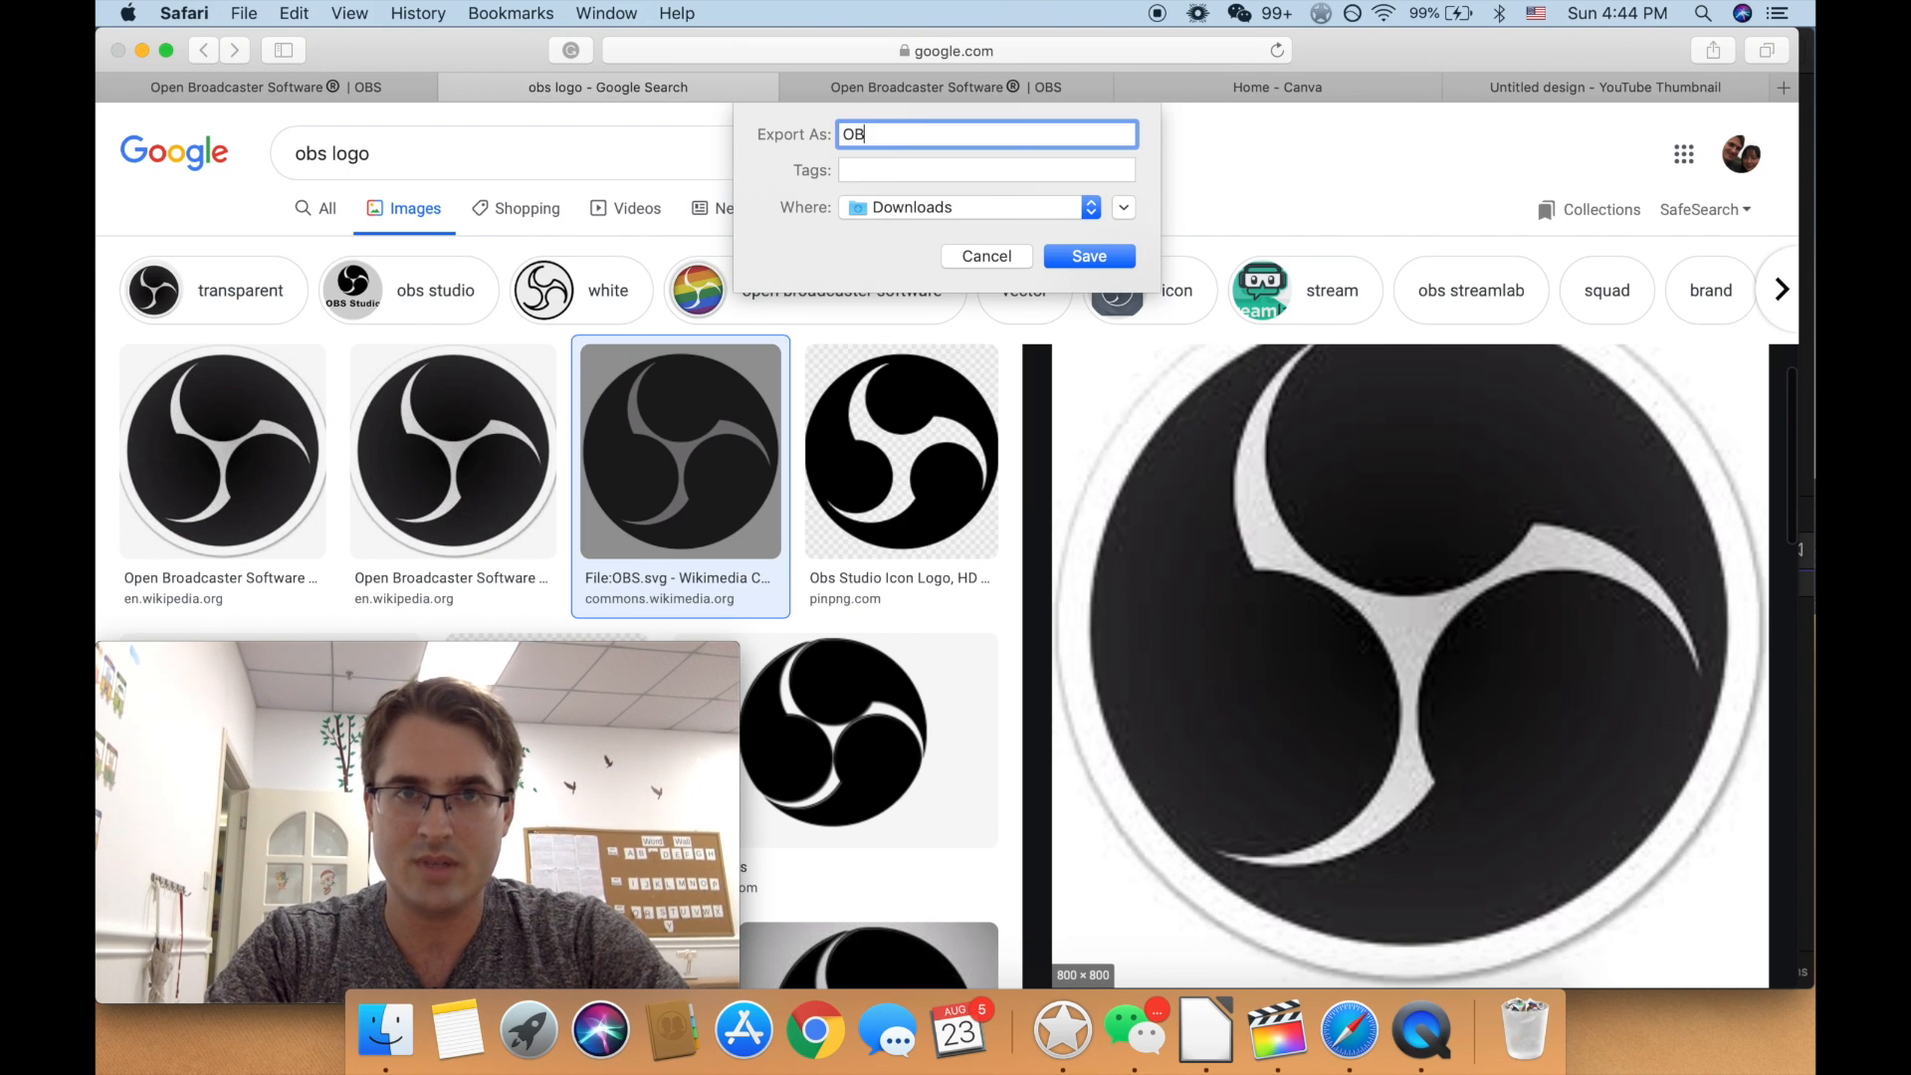
{"action": "key", "text": "Return"}
Step: Return to the Canva thumbnail design and place the OBS image from the Downloads folder on the canvas
{"action": "left_click", "coordinate": [1604, 86]}
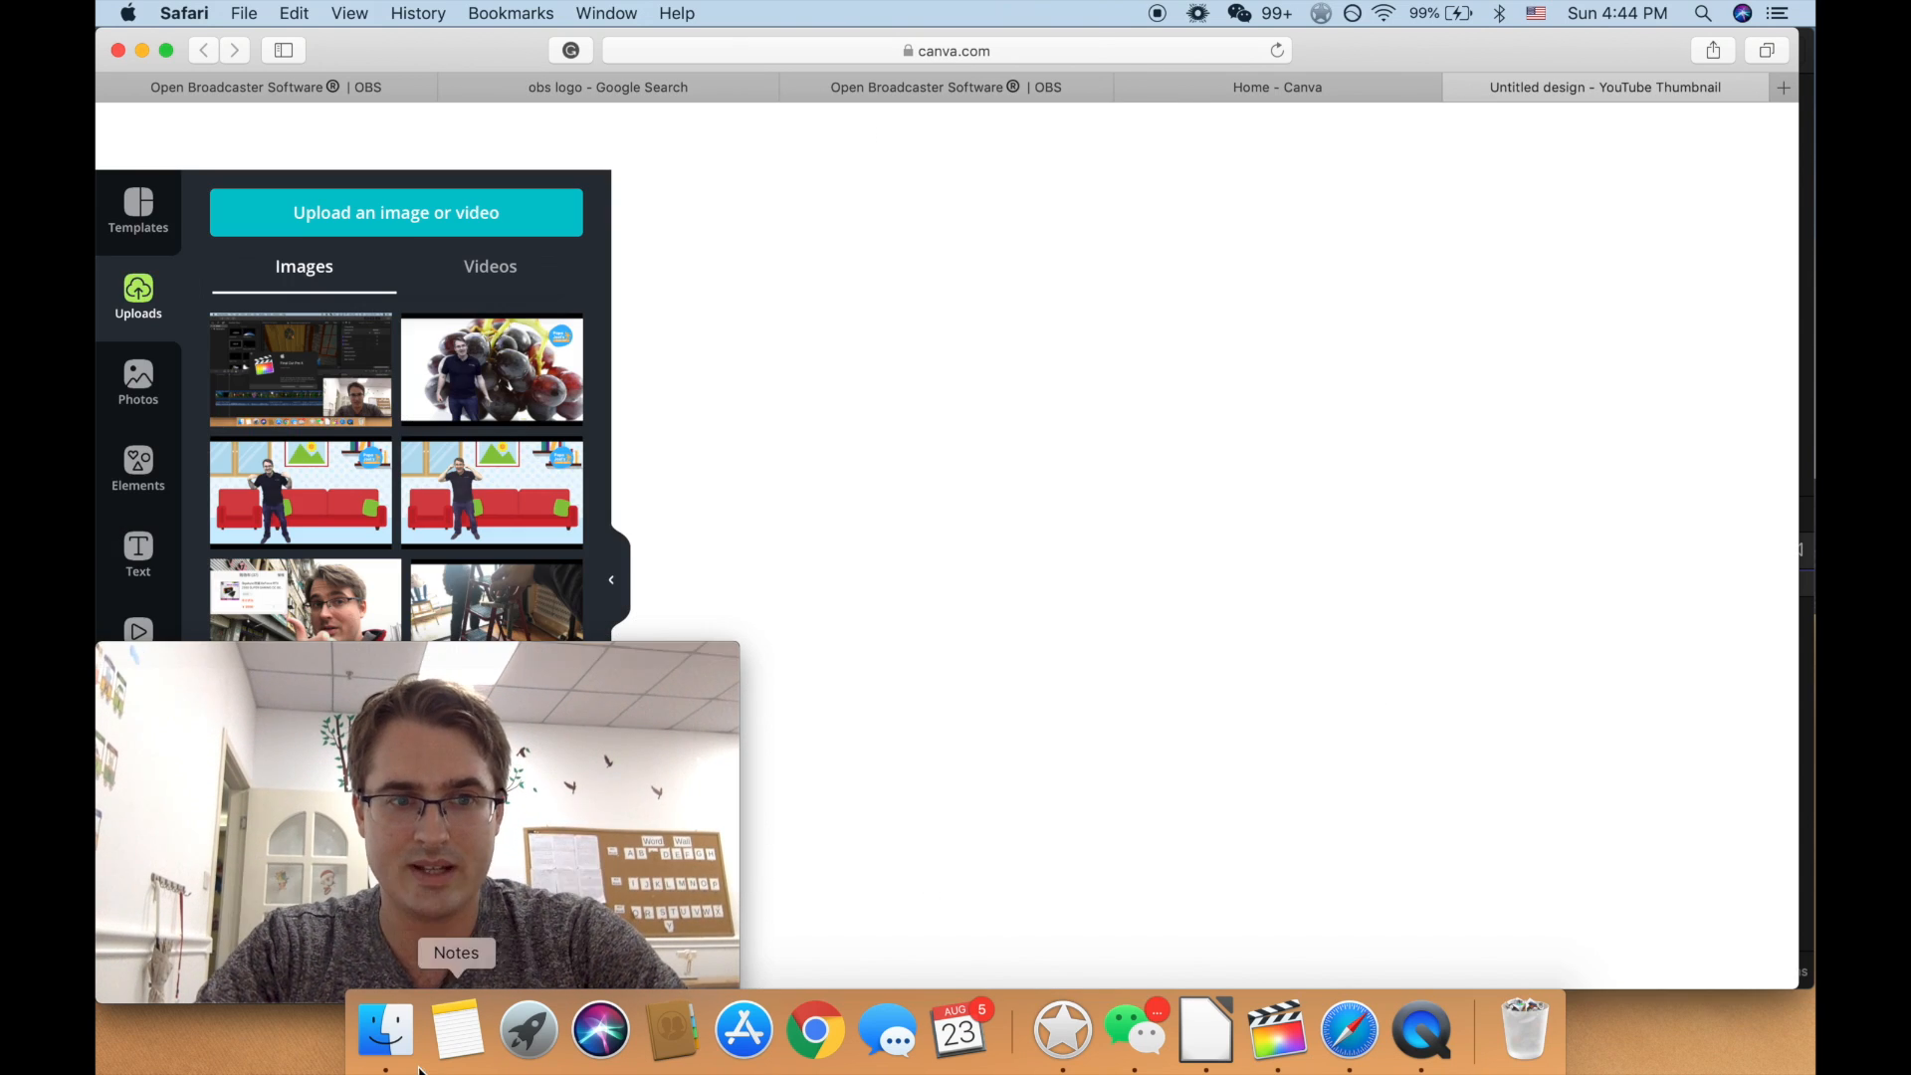
{"action": "left_click", "coordinate": [385, 1030]}
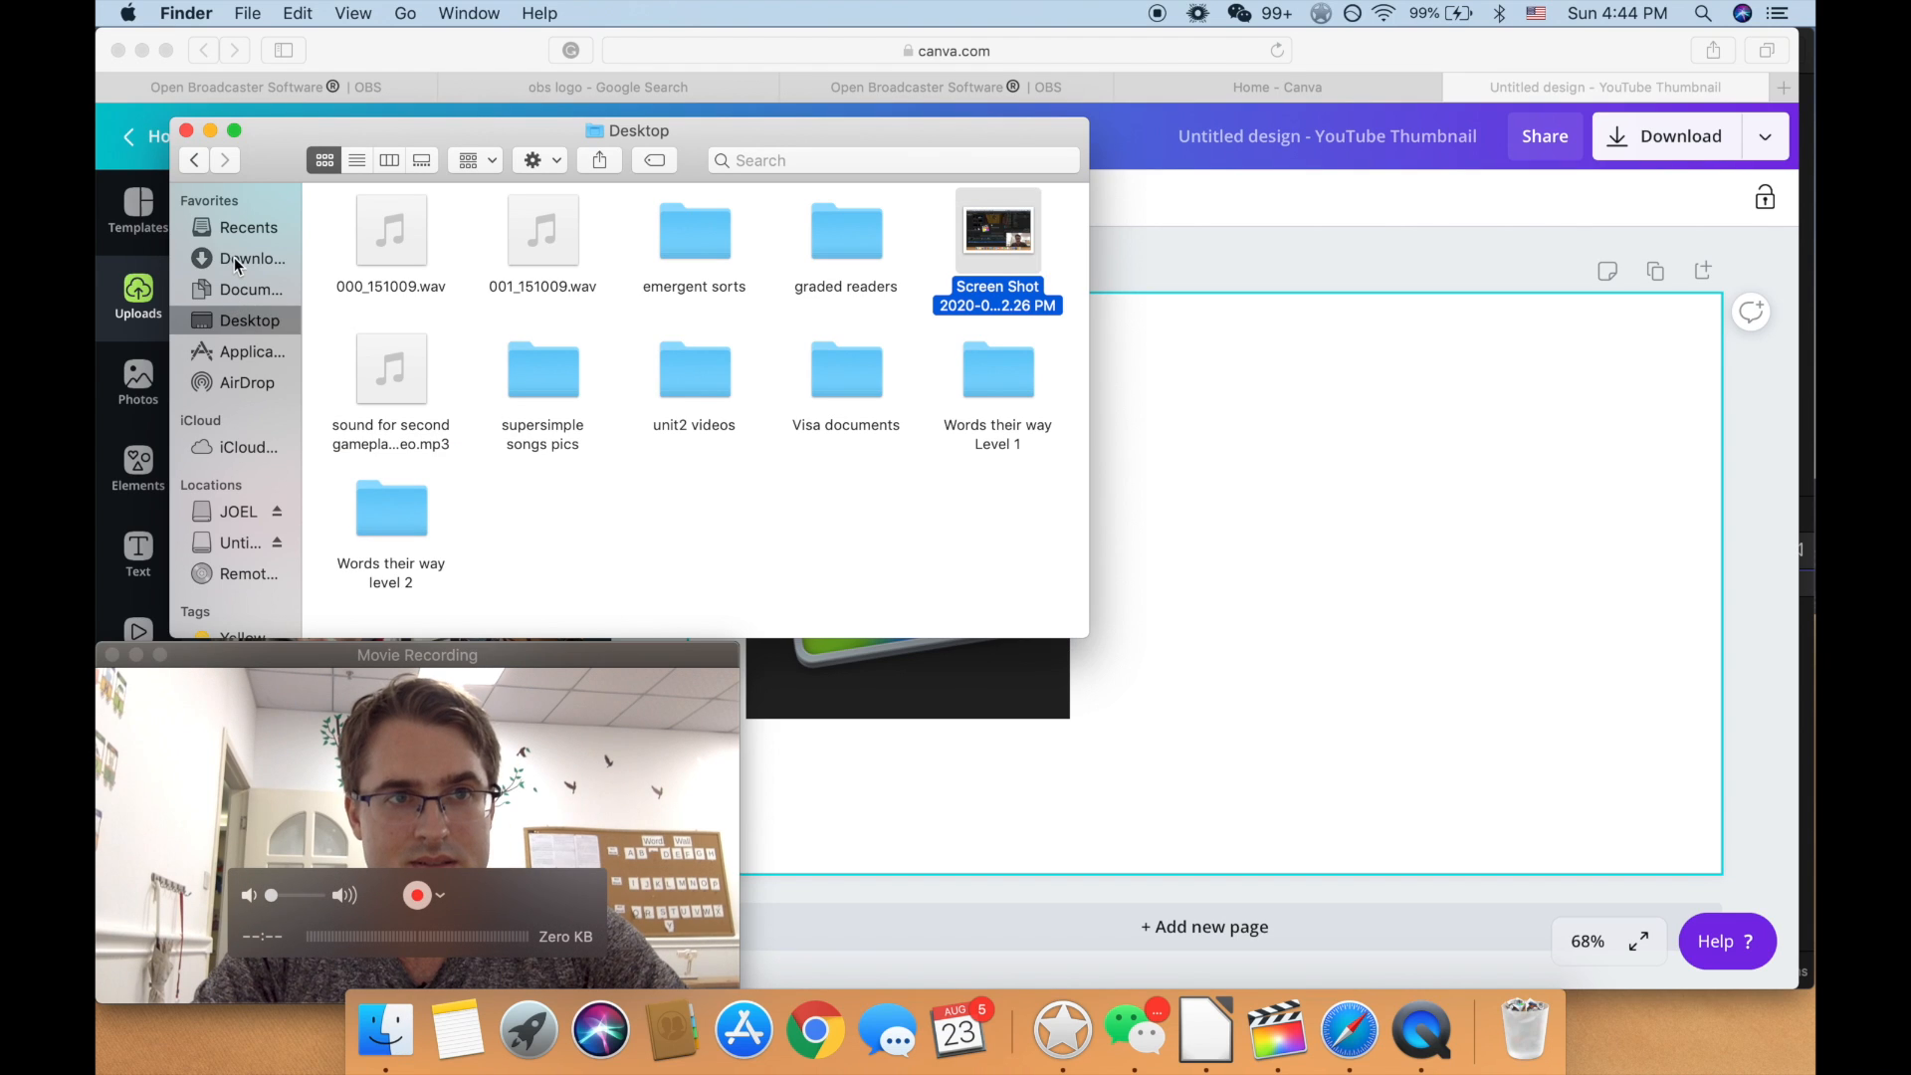
{"action": "left_click", "coordinate": [235, 256]}
{"action": "left_click", "coordinate": [282, 261]}
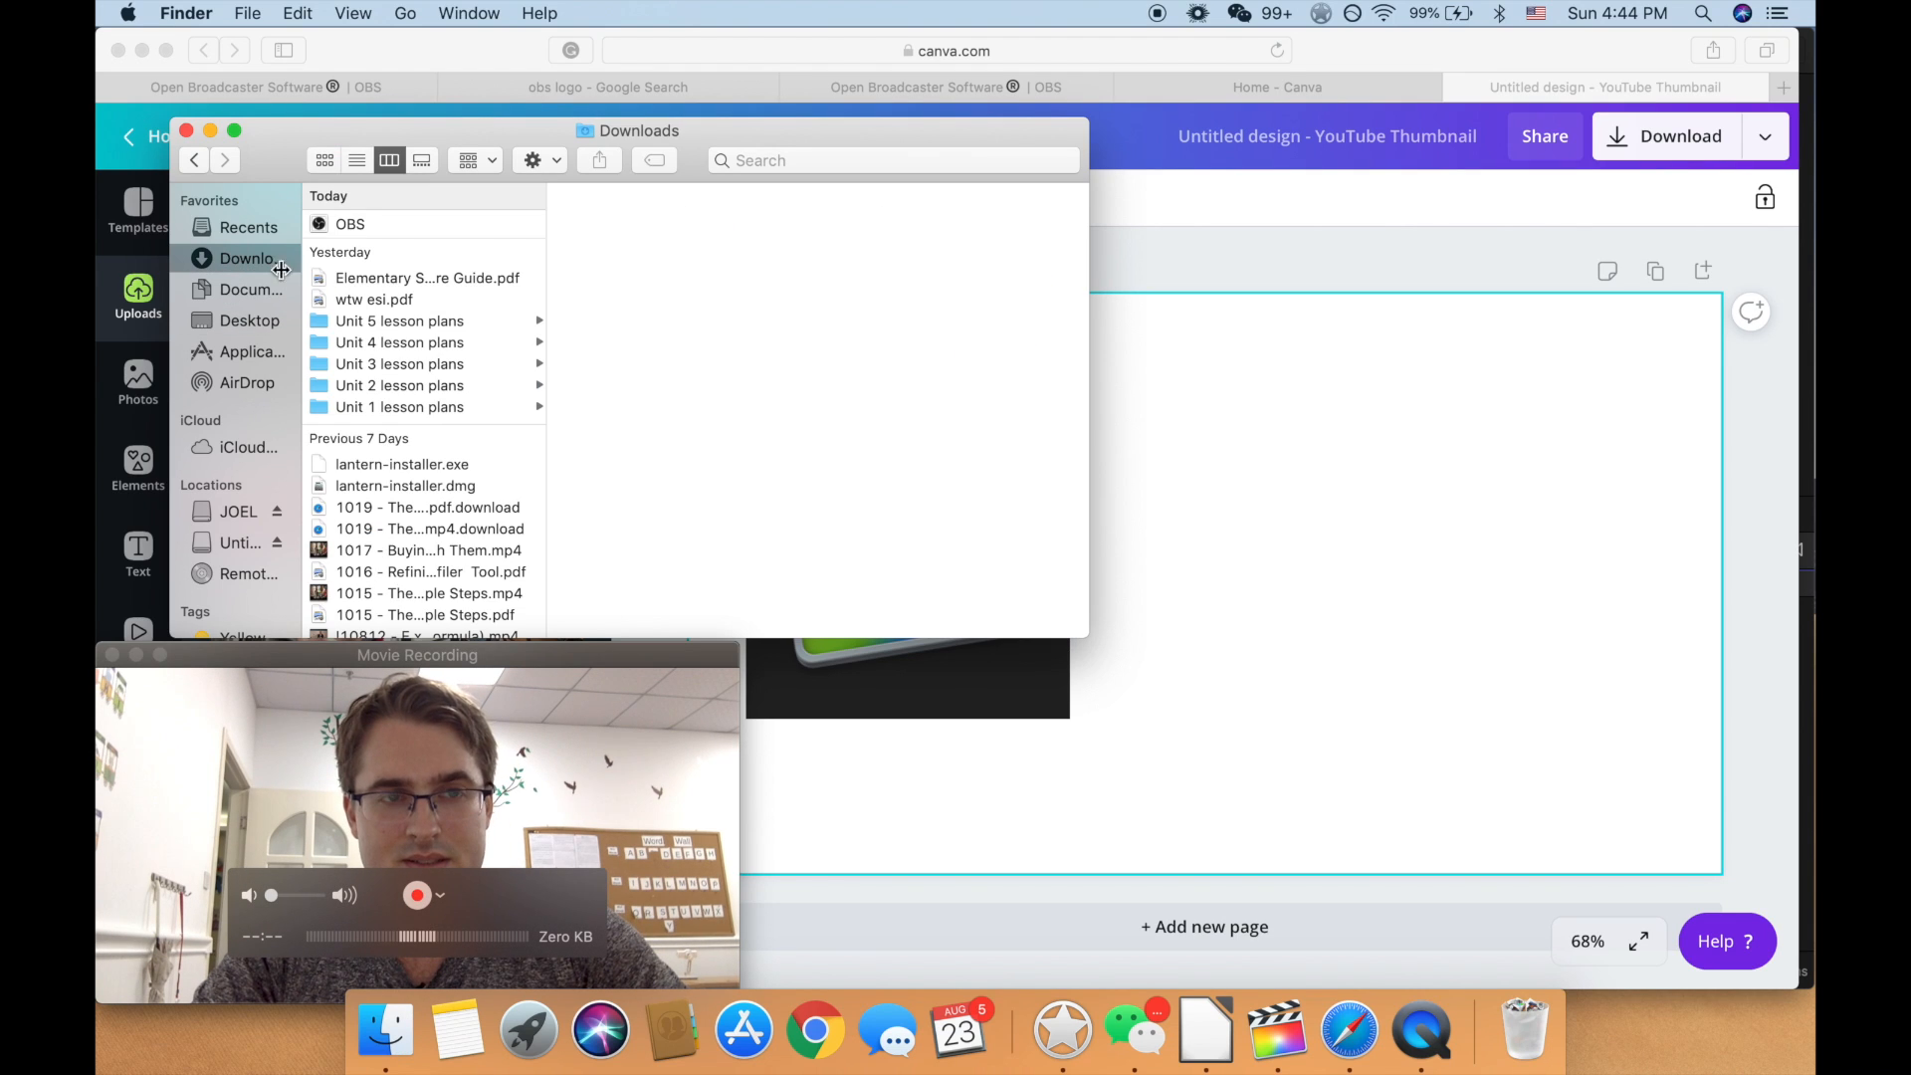
{"action": "left_click", "coordinate": [368, 226]}
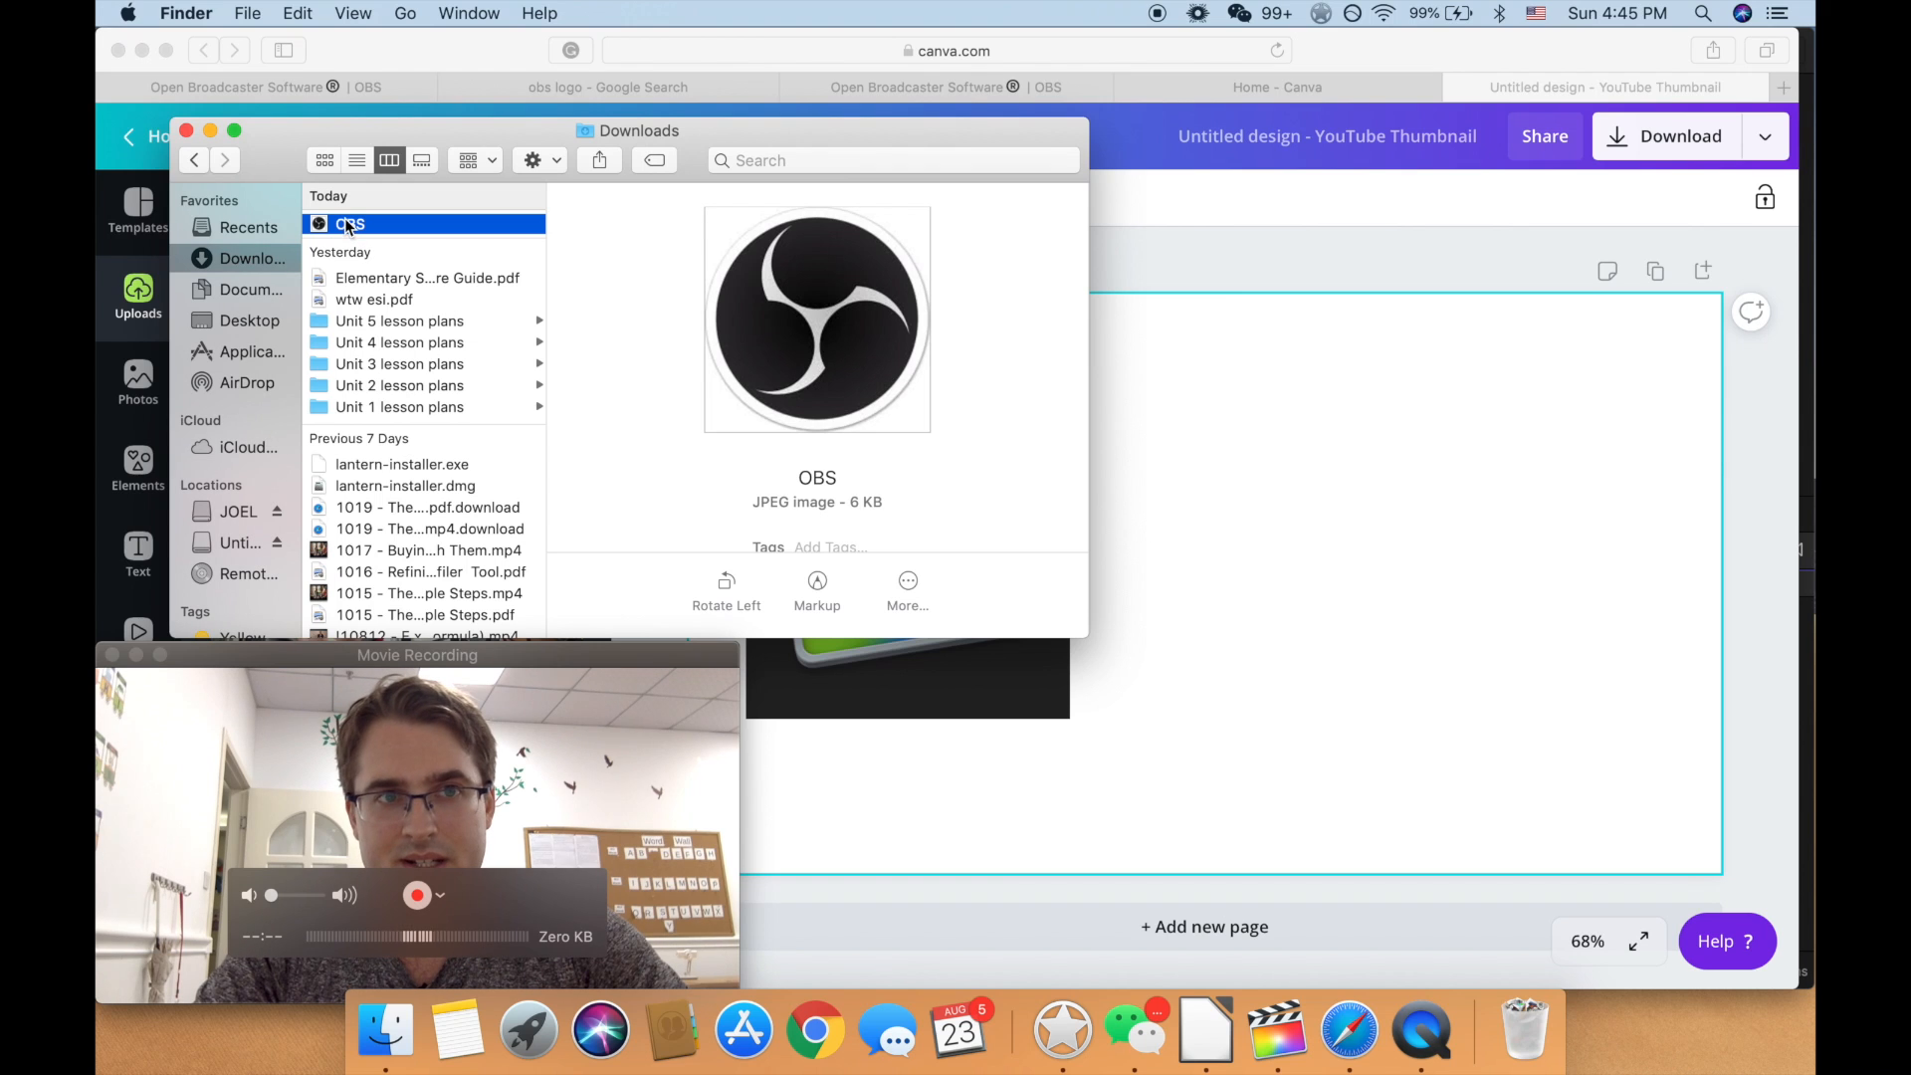
{"action": "left_click_drag", "start_coordinate": [350, 231], "coordinate": [1204, 582]}
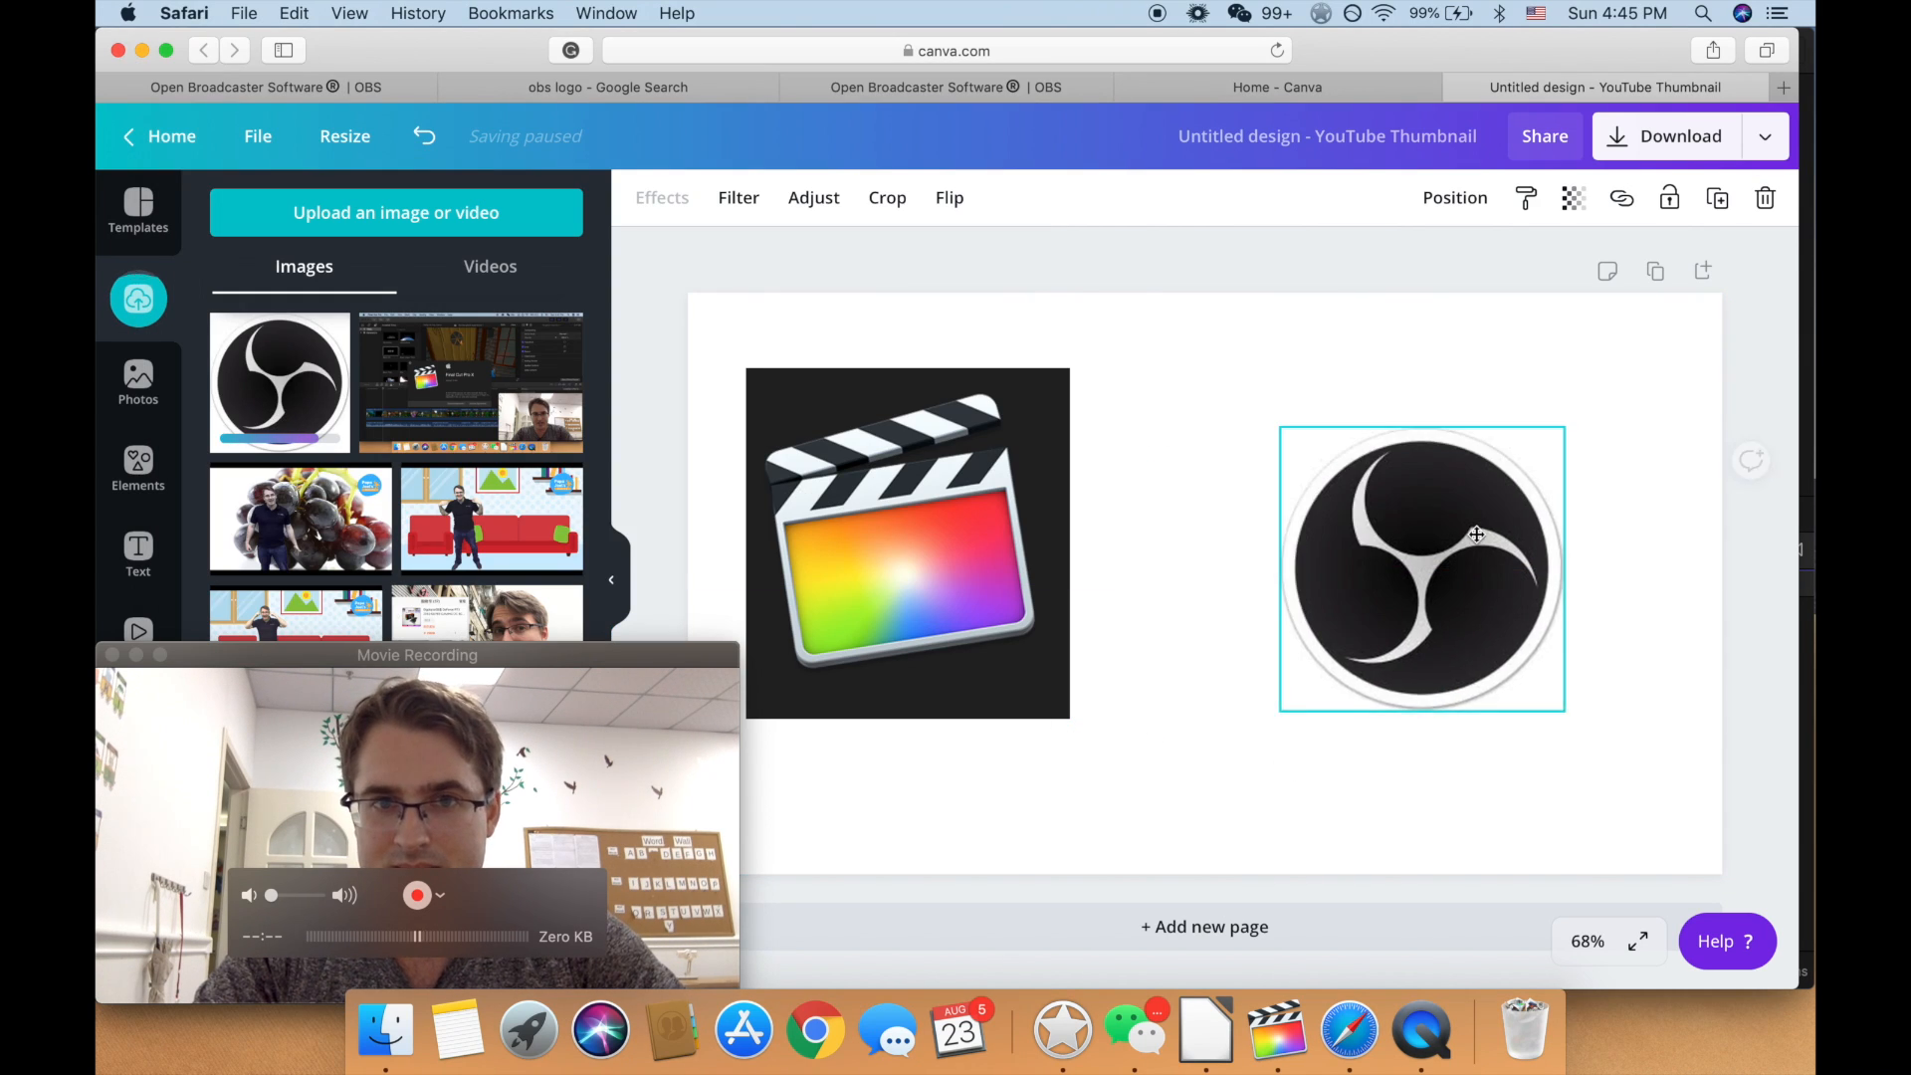
{"action": "left_click", "coordinate": [591, 730]}
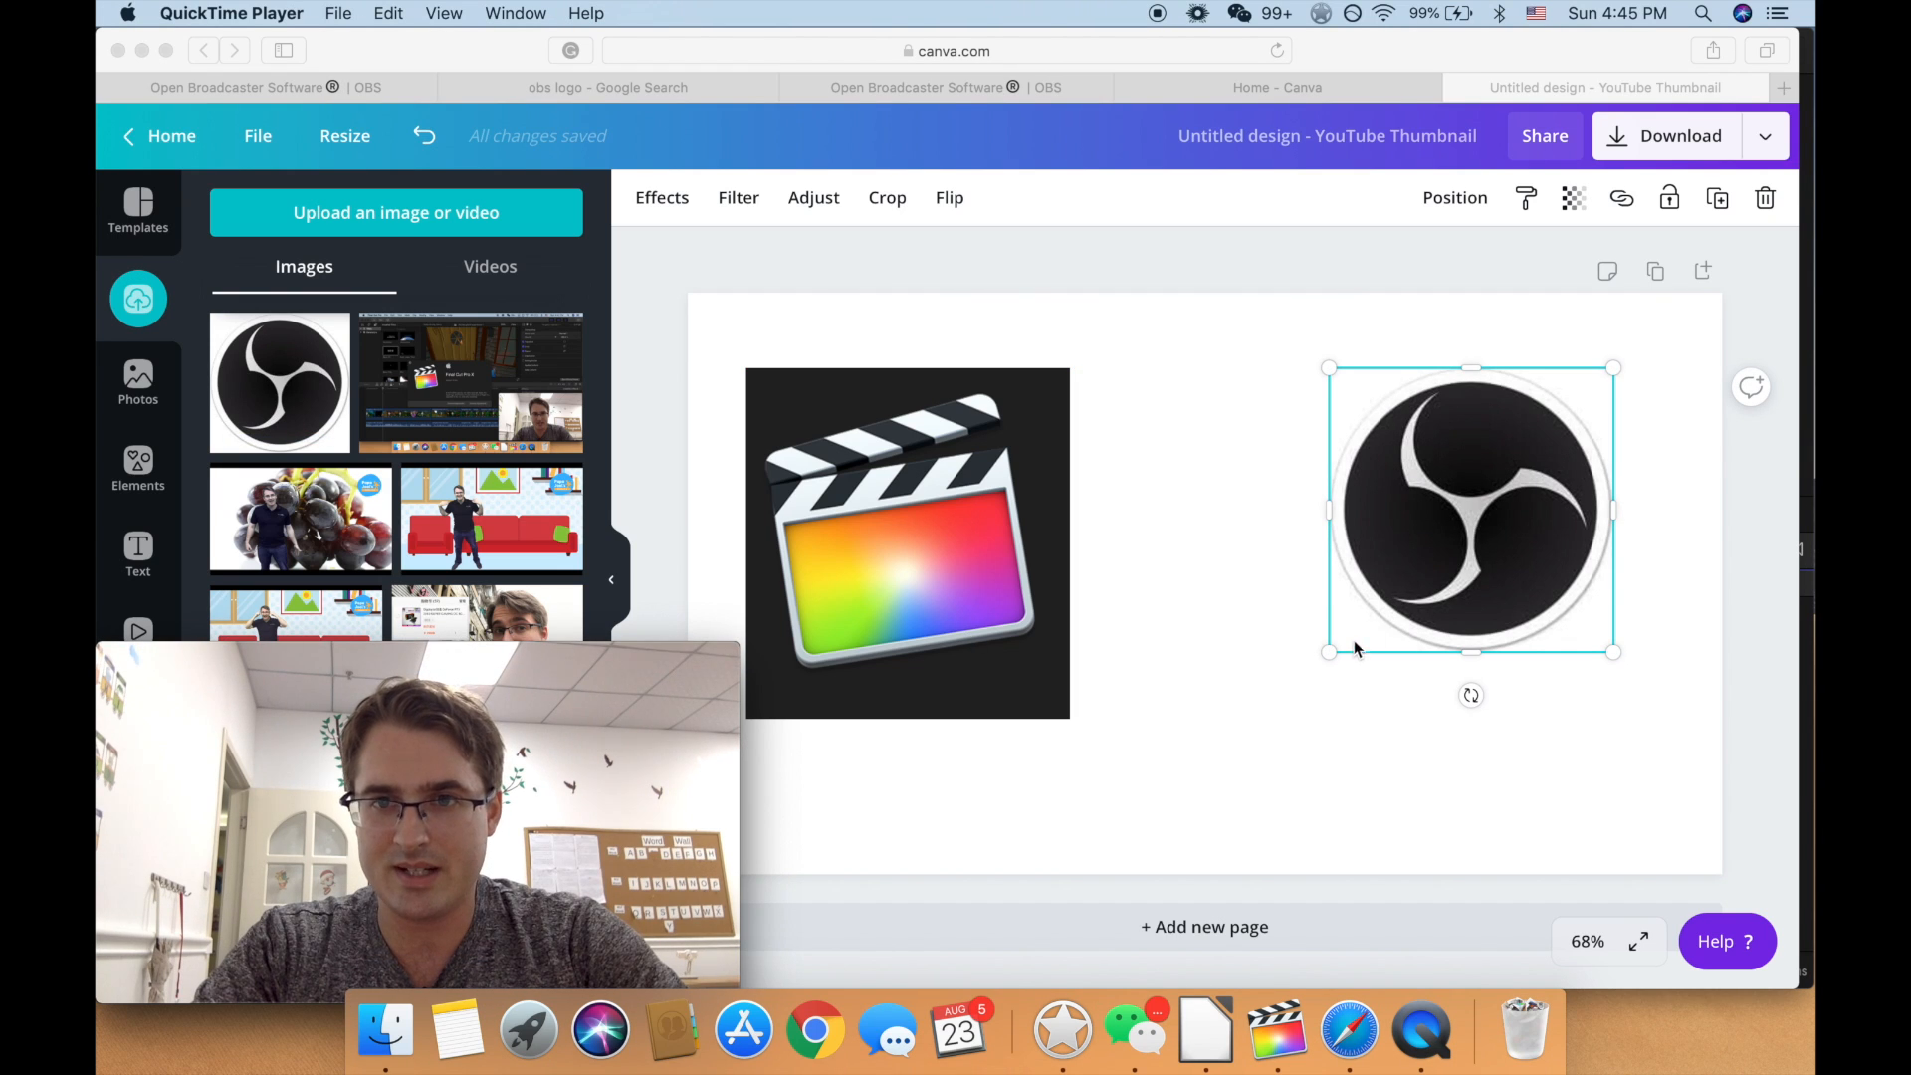
Step: Enlarge the OBS logo to about 506 × 506 and scale the Final Cut Pro icon up to match its height
{"action": "left_click", "coordinate": [1331, 652]}
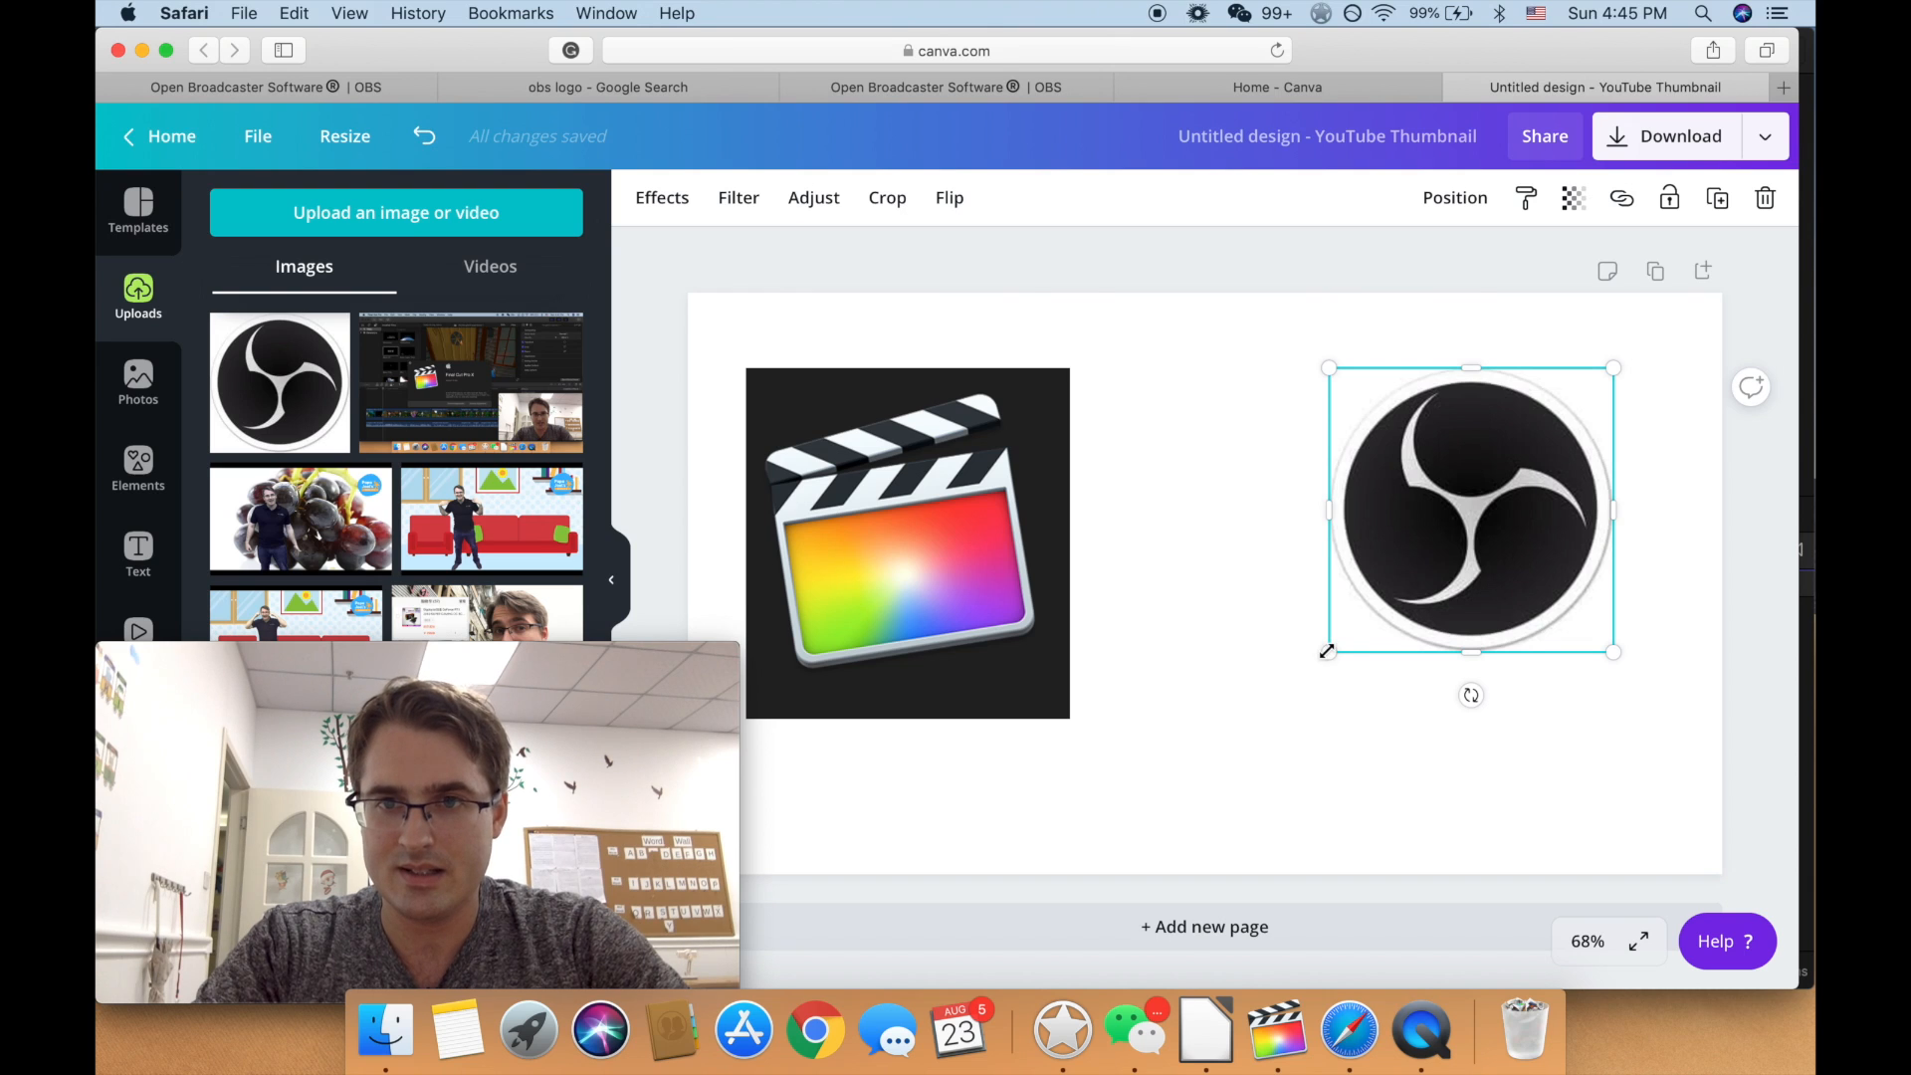
{"action": "left_click_drag", "start_coordinate": [1202, 775], "coordinate": [1122, 750]}
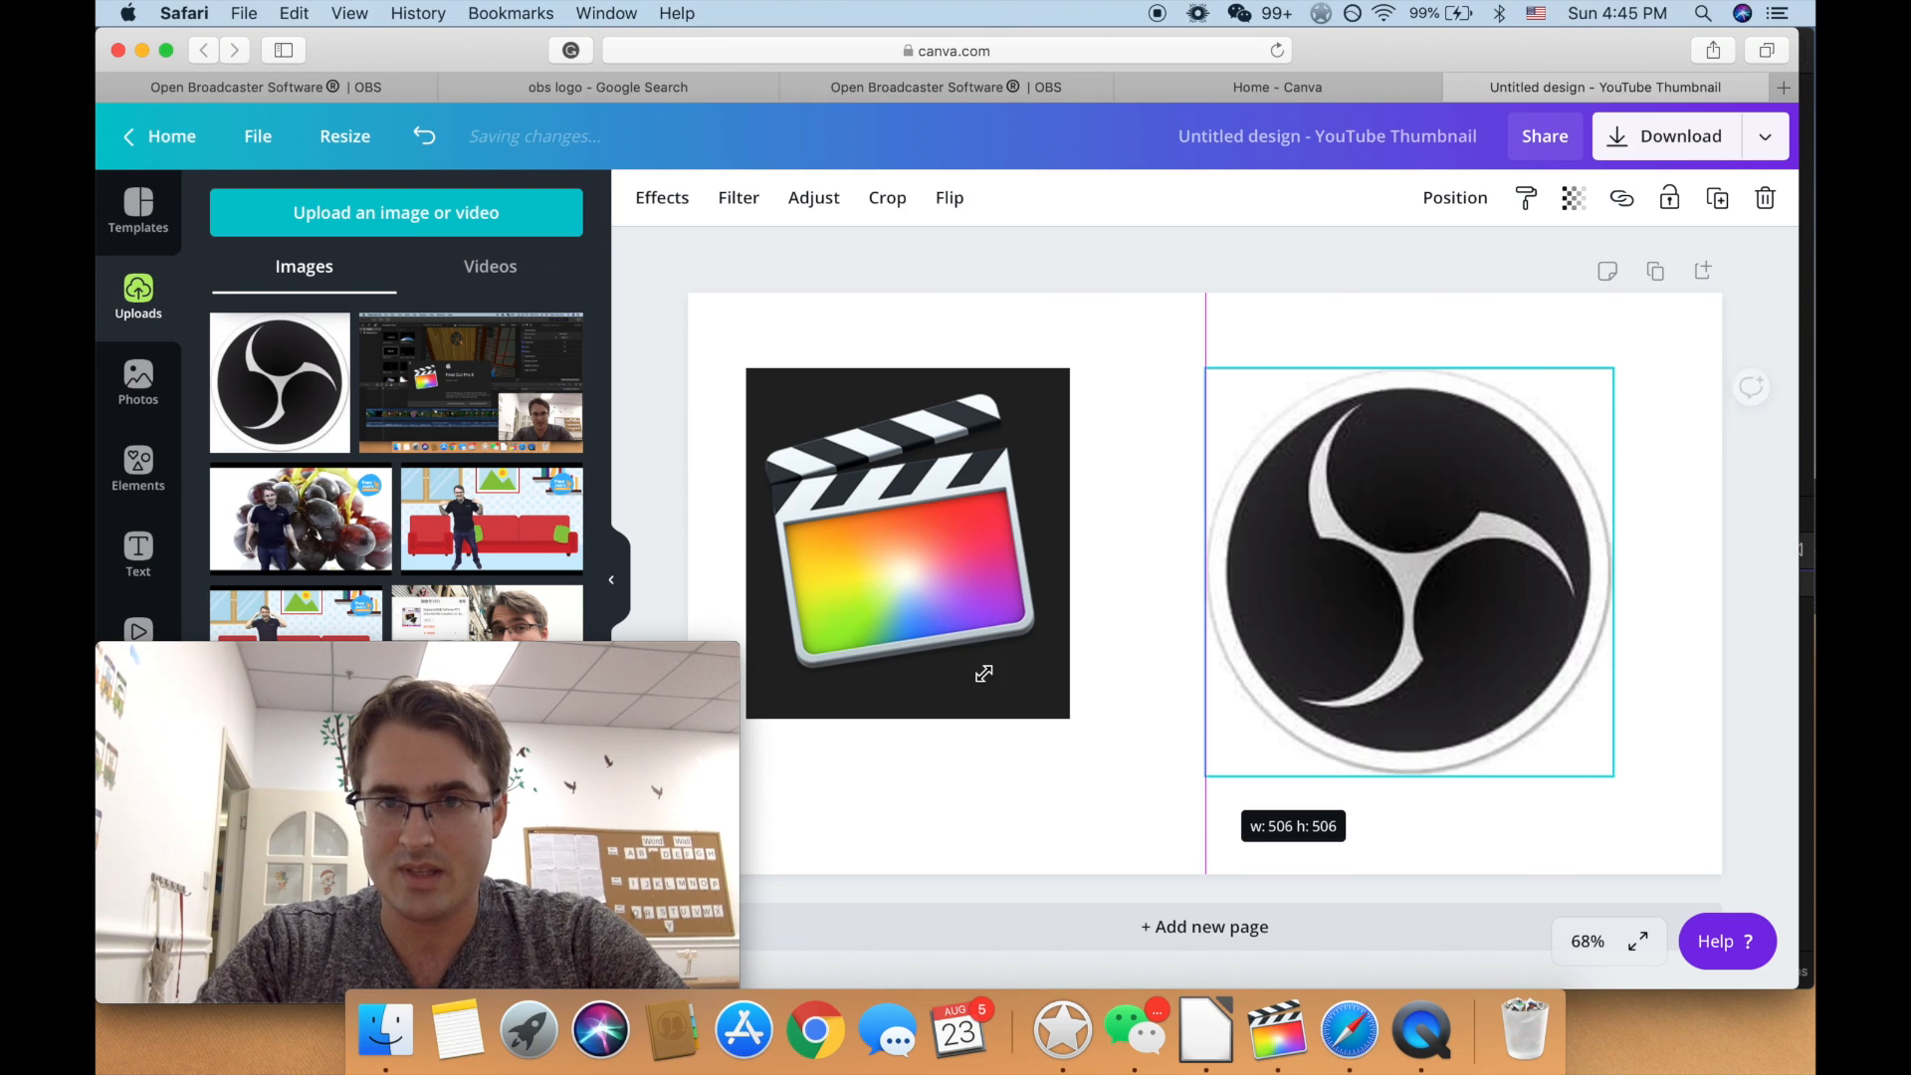
{"action": "left_click", "coordinate": [1049, 707]}
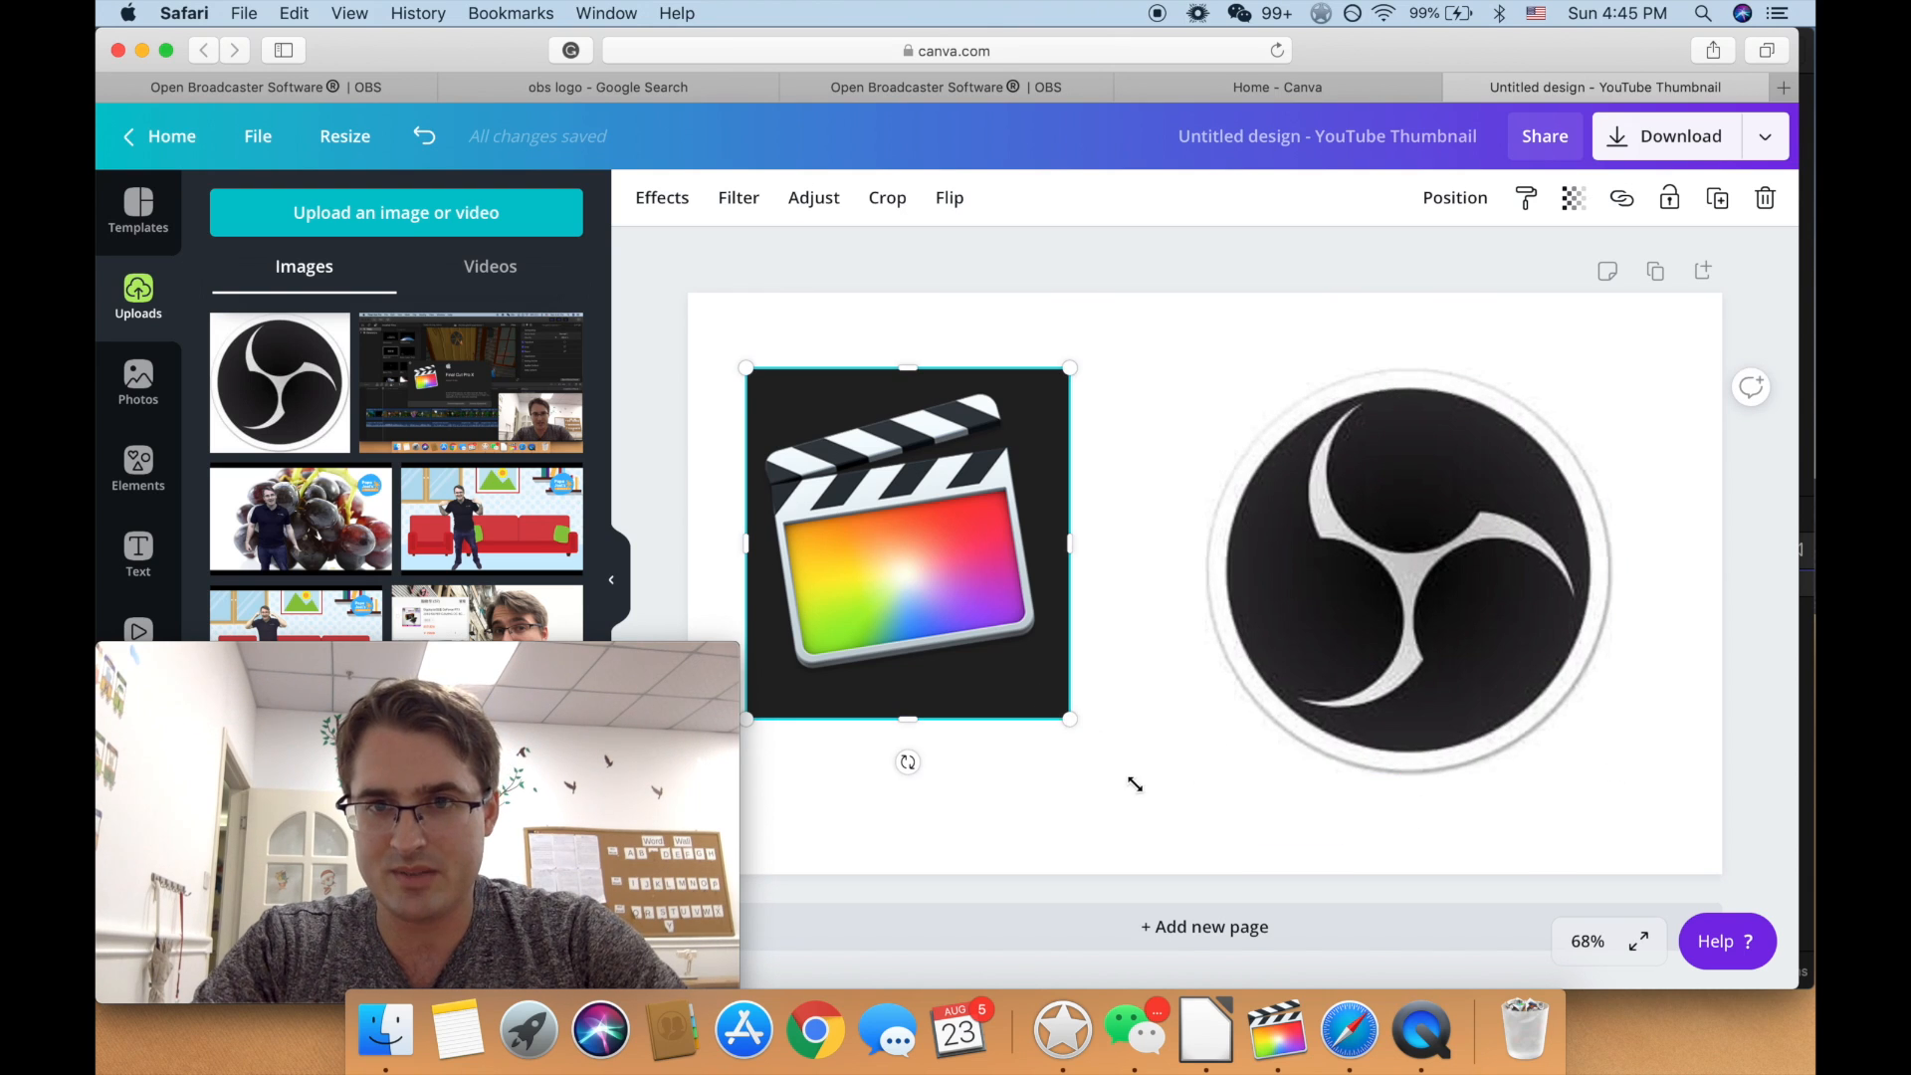
{"action": "left_click_drag", "start_coordinate": [1135, 784], "coordinate": [1131, 780]}
{"action": "left_click_drag", "start_coordinate": [1019, 716], "coordinate": [921, 711]}
Step: Swap the two images so the OBS logo sits in the left half and the Final Cut Pro icon in the right half
{"action": "left_click", "coordinate": [1460, 631]}
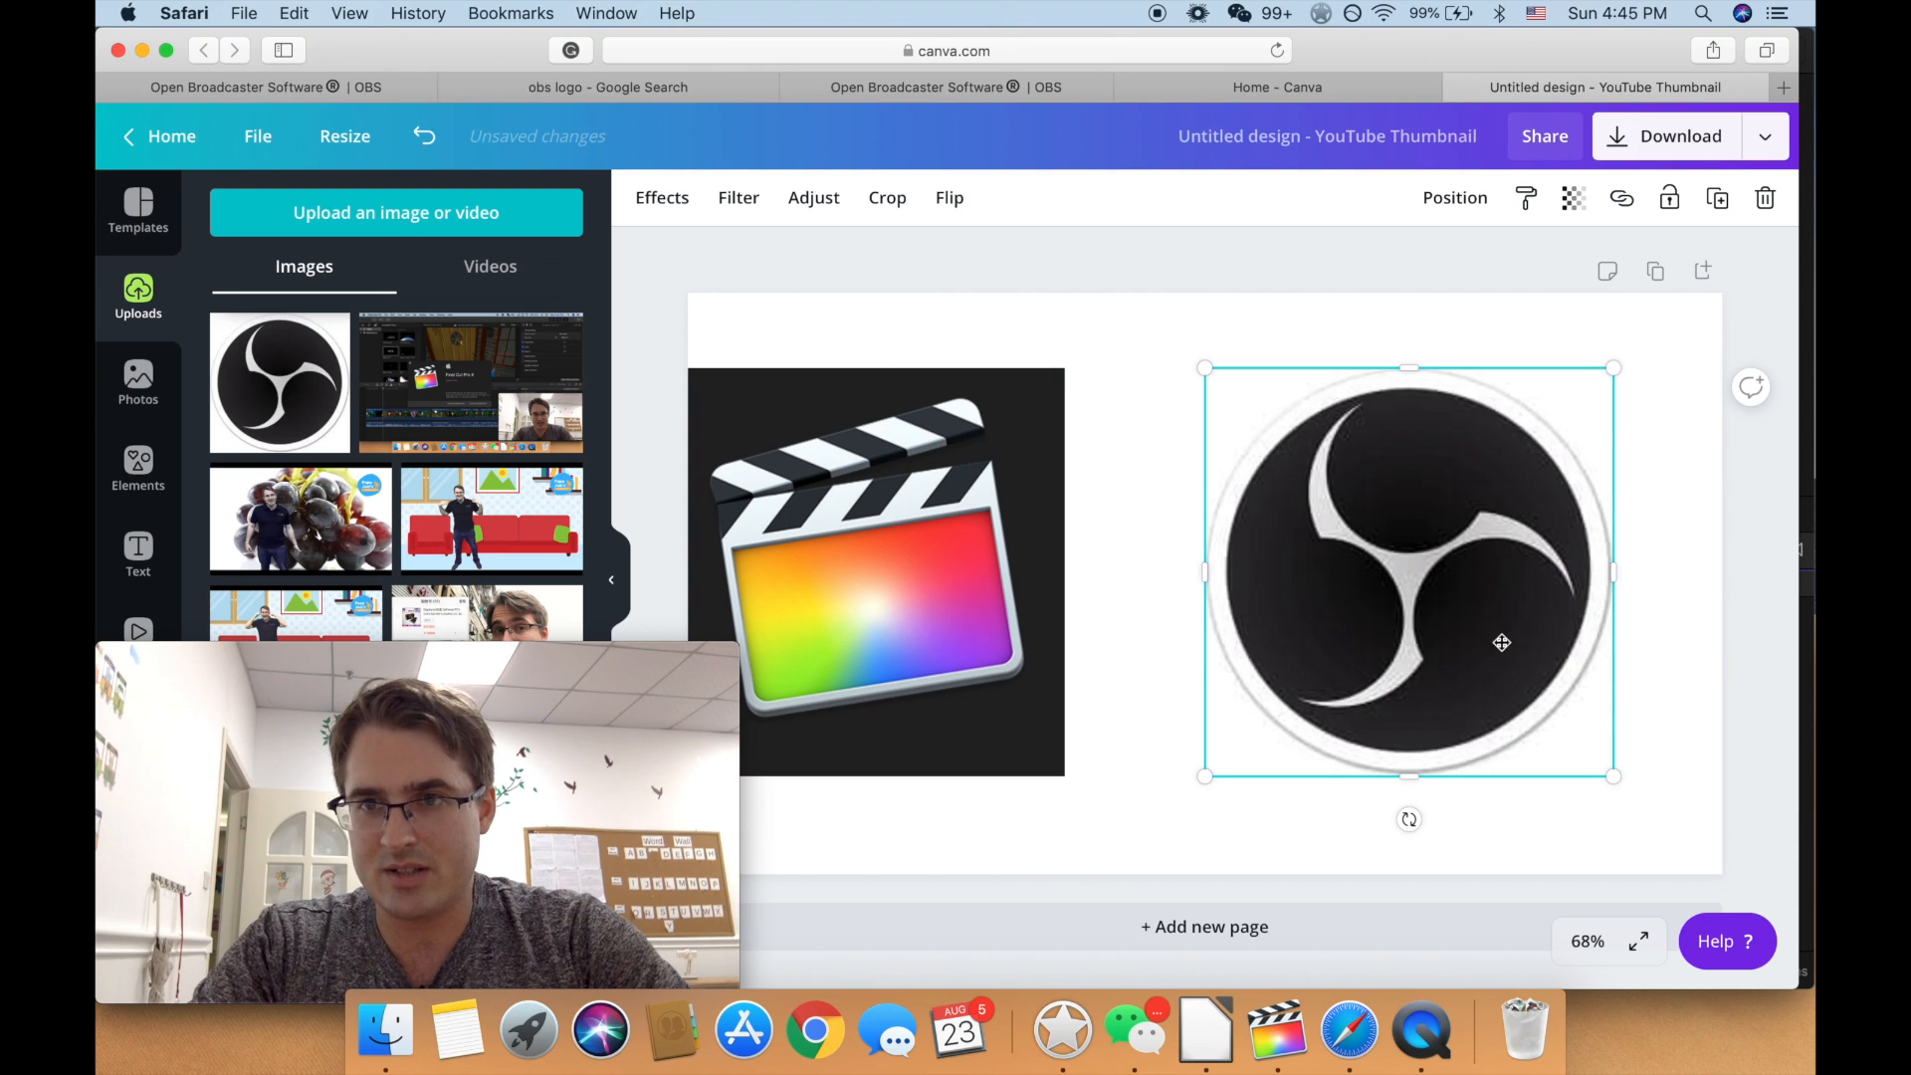
{"action": "left_click_drag", "start_coordinate": [1501, 641], "coordinate": [1579, 654]}
{"action": "left_click_drag", "start_coordinate": [844, 588], "coordinate": [890, 613]}
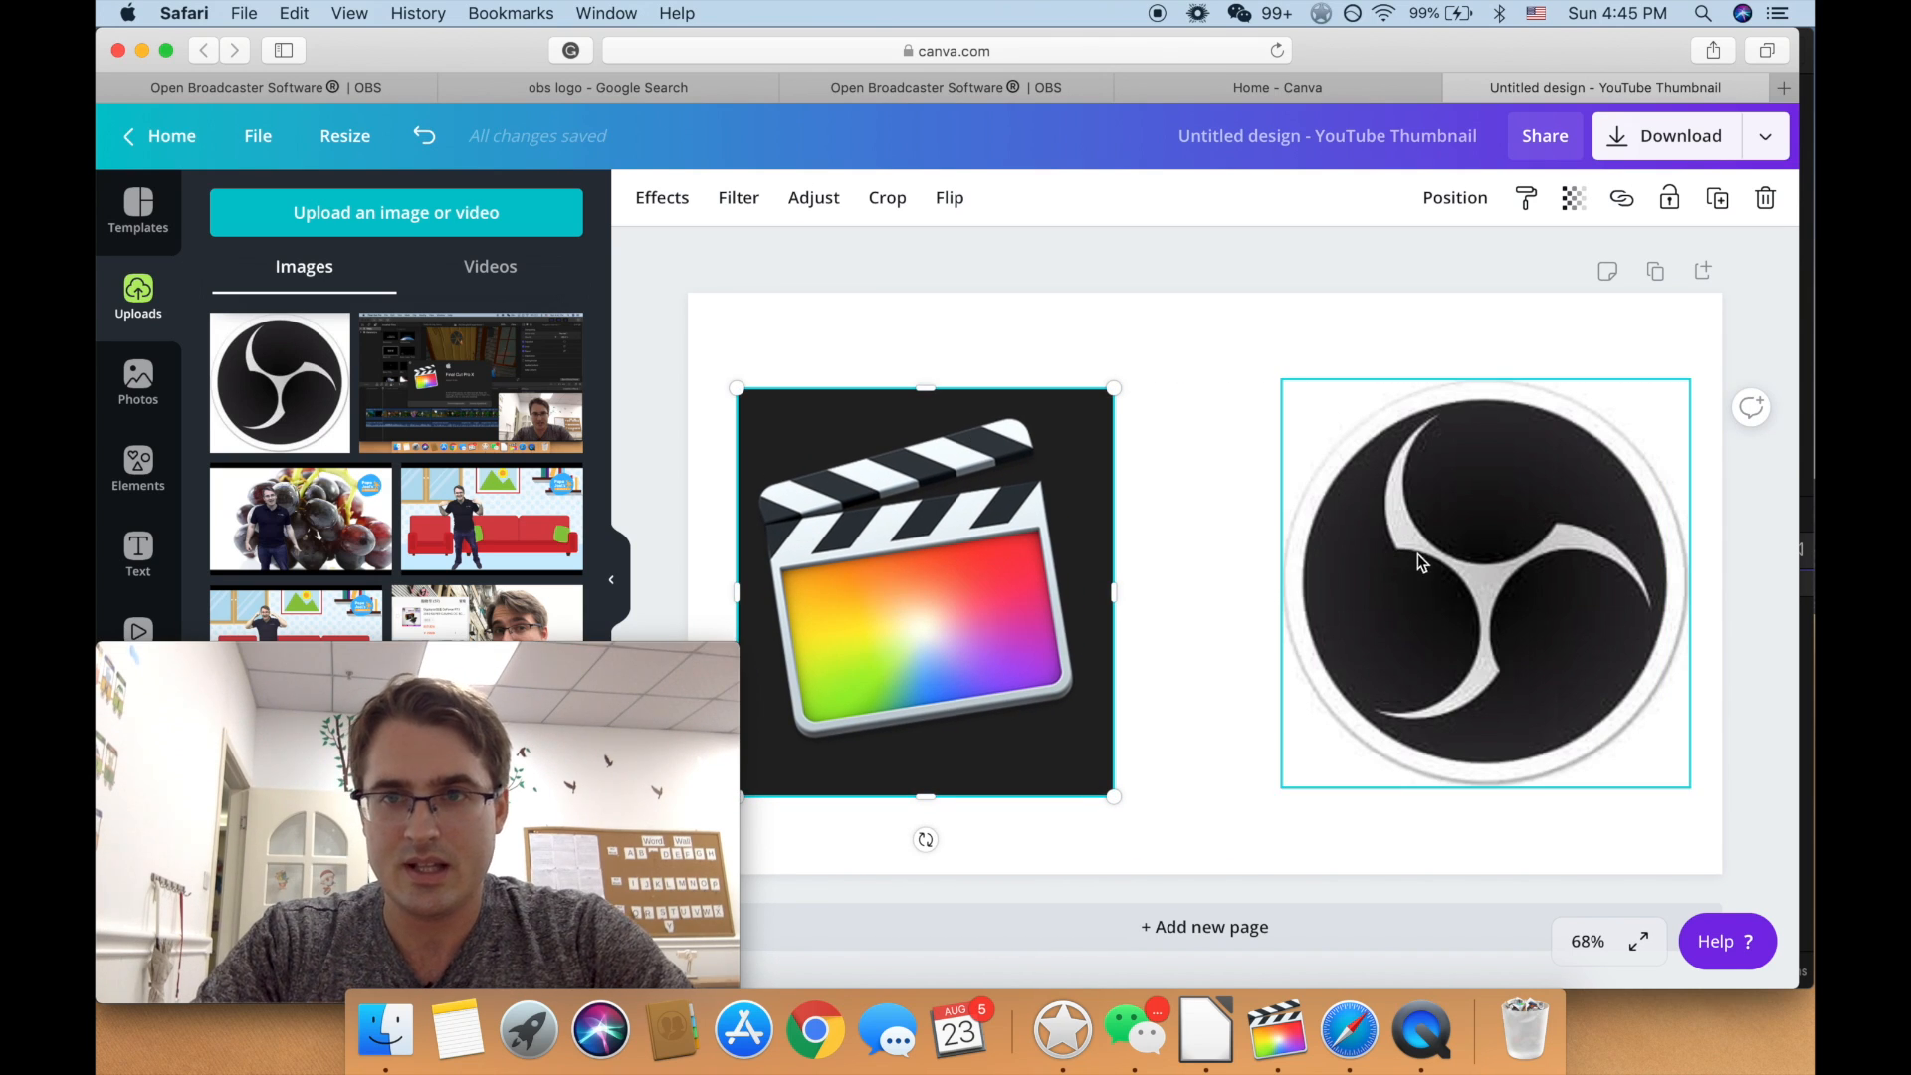
{"action": "left_click_drag", "start_coordinate": [1417, 554], "coordinate": [910, 520]}
{"action": "right_click", "coordinate": [844, 528]}
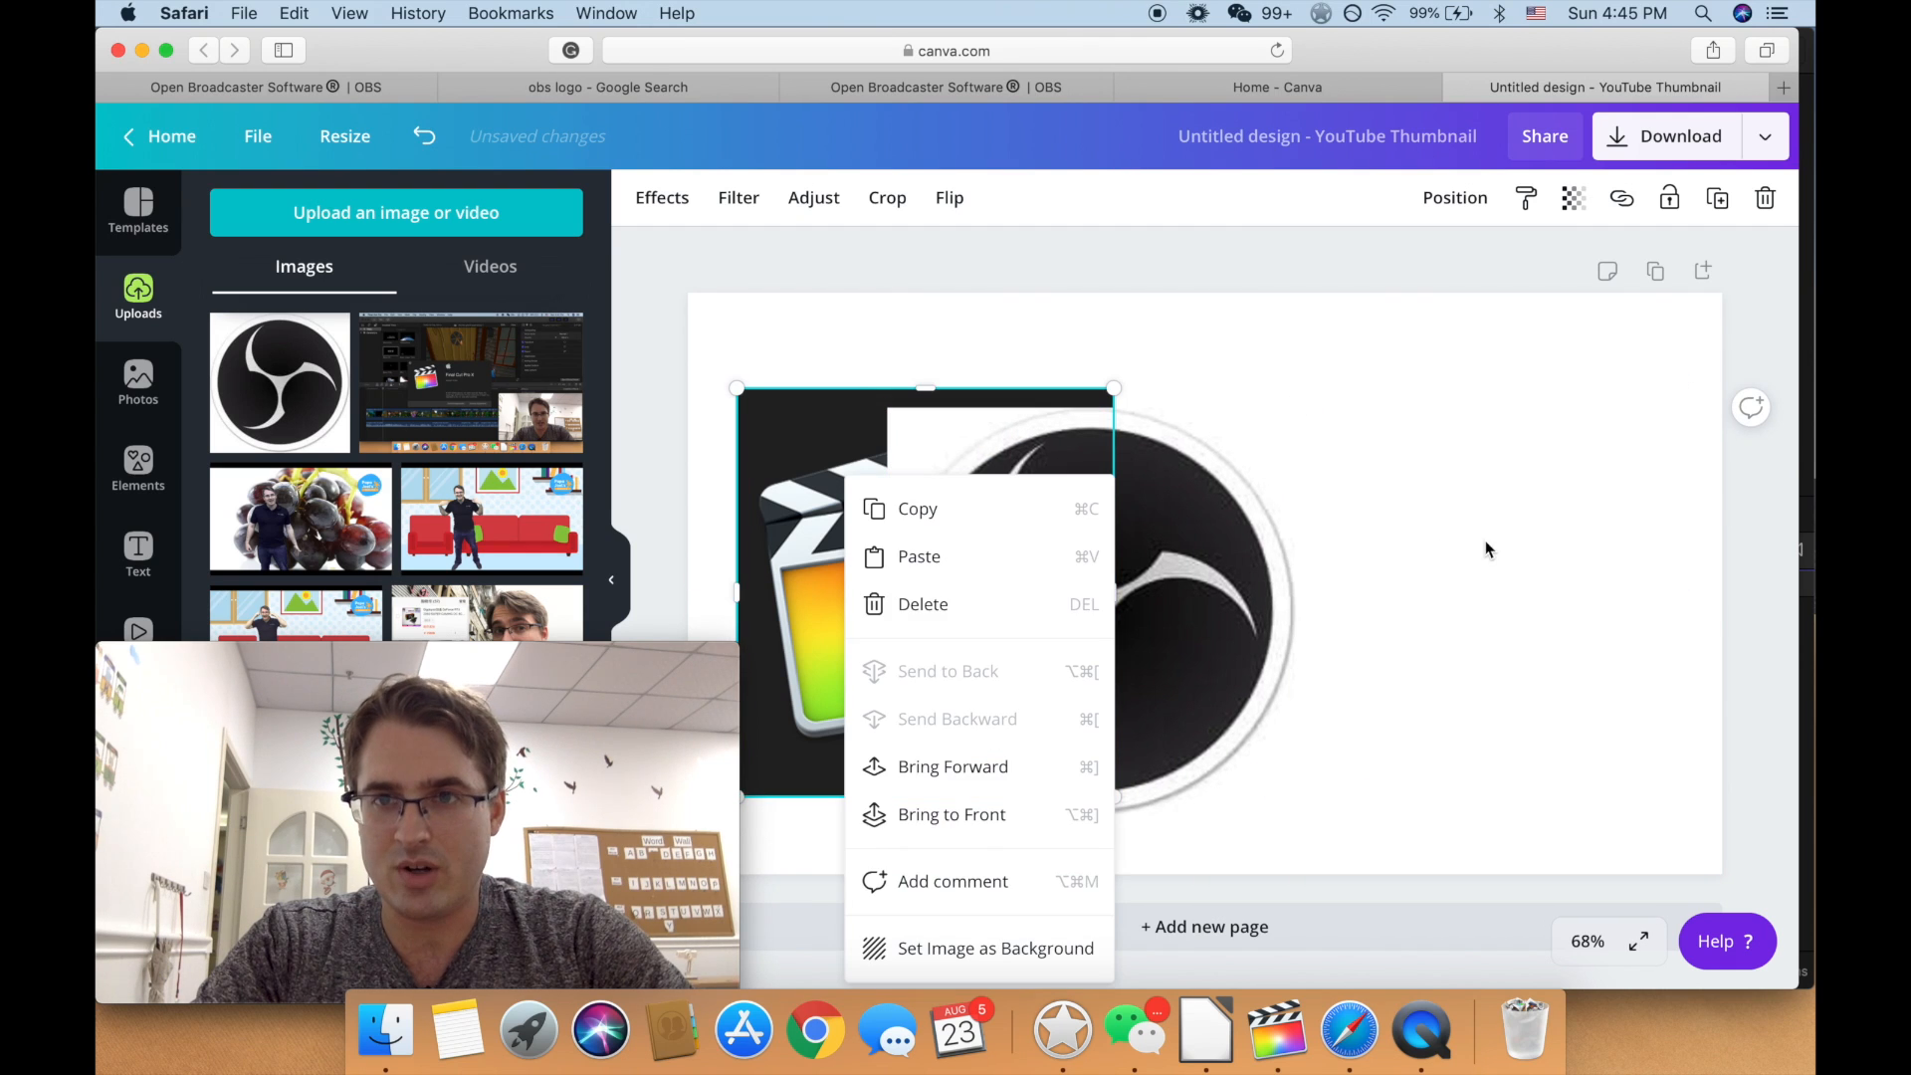
{"action": "left_click", "coordinate": [815, 464]}
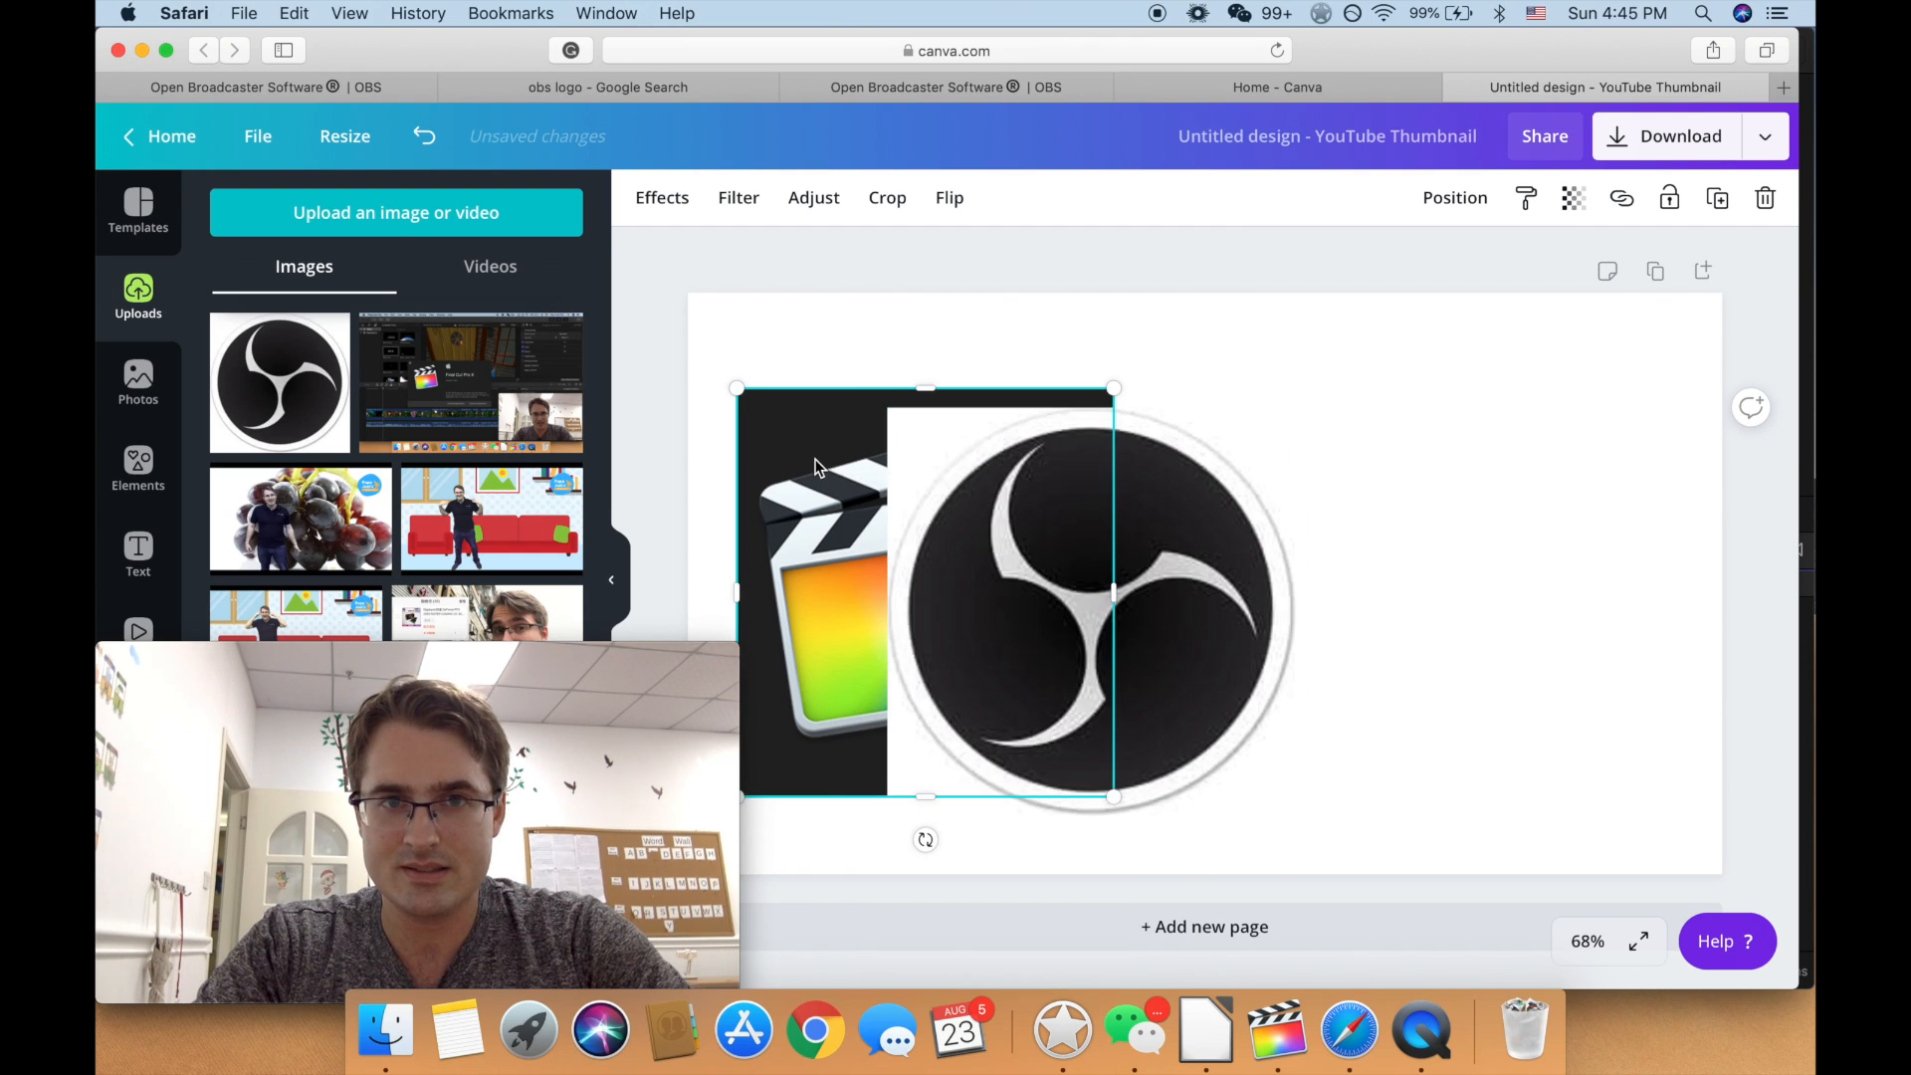
{"action": "left_click_drag", "start_coordinate": [816, 551], "coordinate": [1370, 553]}
{"action": "left_click_drag", "start_coordinate": [1143, 554], "coordinate": [990, 550]}
Step: Search the Elements library for "arrow"
{"action": "left_click", "coordinate": [136, 453]}
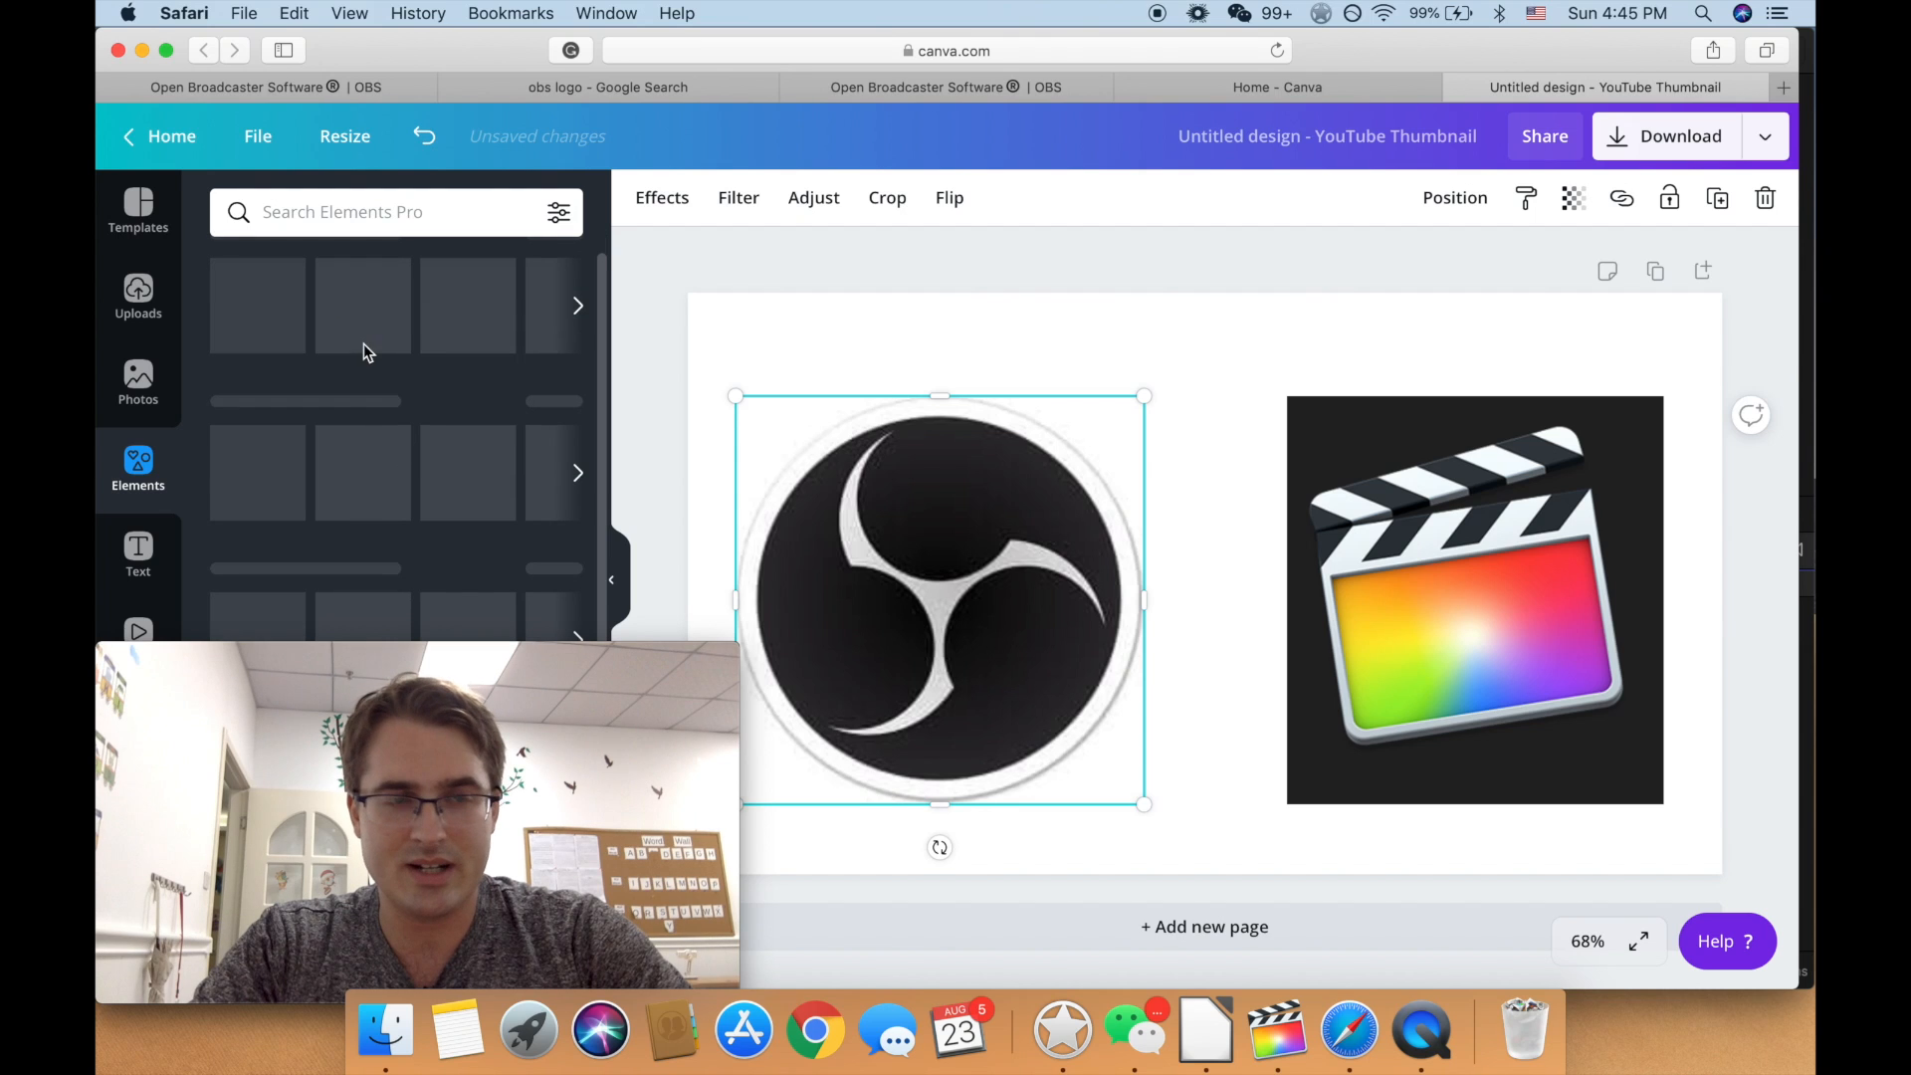
{"action": "left_click", "coordinate": [351, 208]}
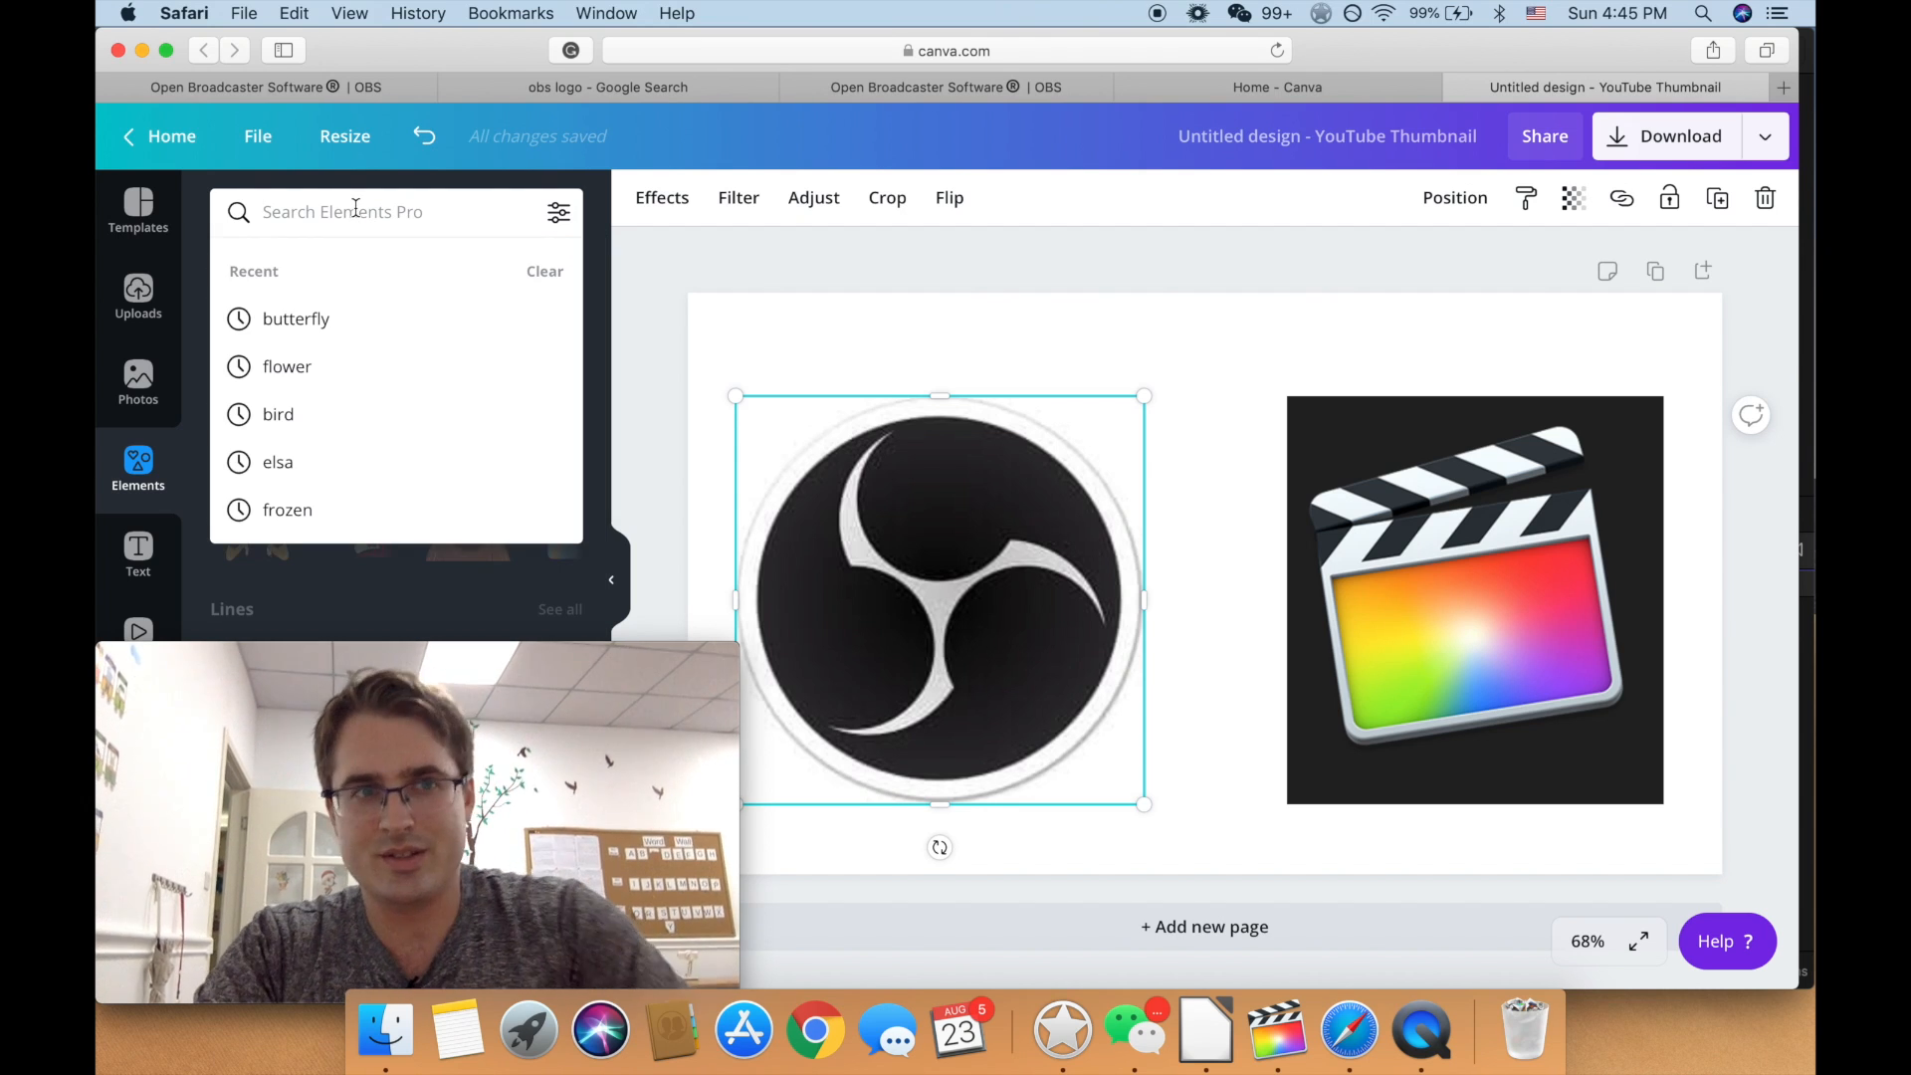
{"action": "type", "text": "arrow"}
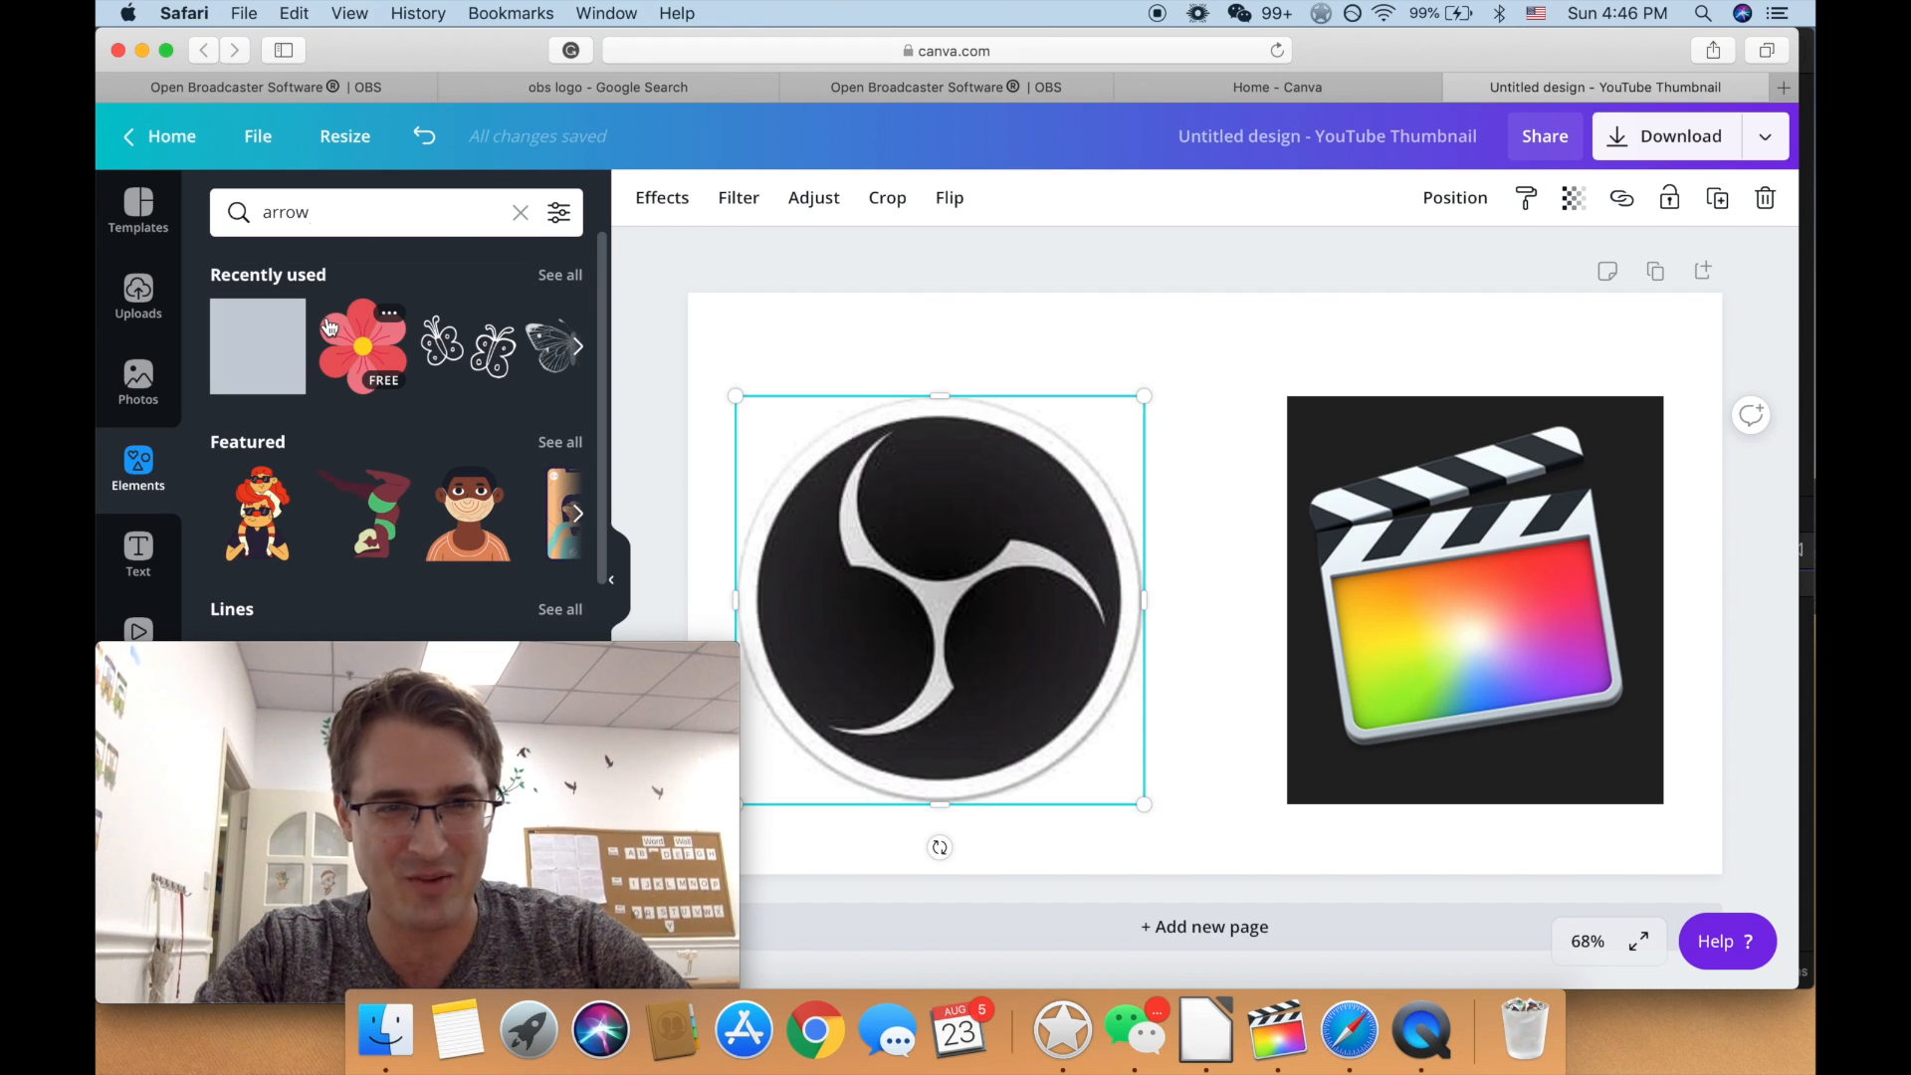
{"action": "scroll", "coordinate": [368, 406], "scroll_direction": "down", "scroll_amount": 1}
{"action": "scroll", "coordinate": [367, 403], "scroll_direction": "down", "scroll_amount": 5}
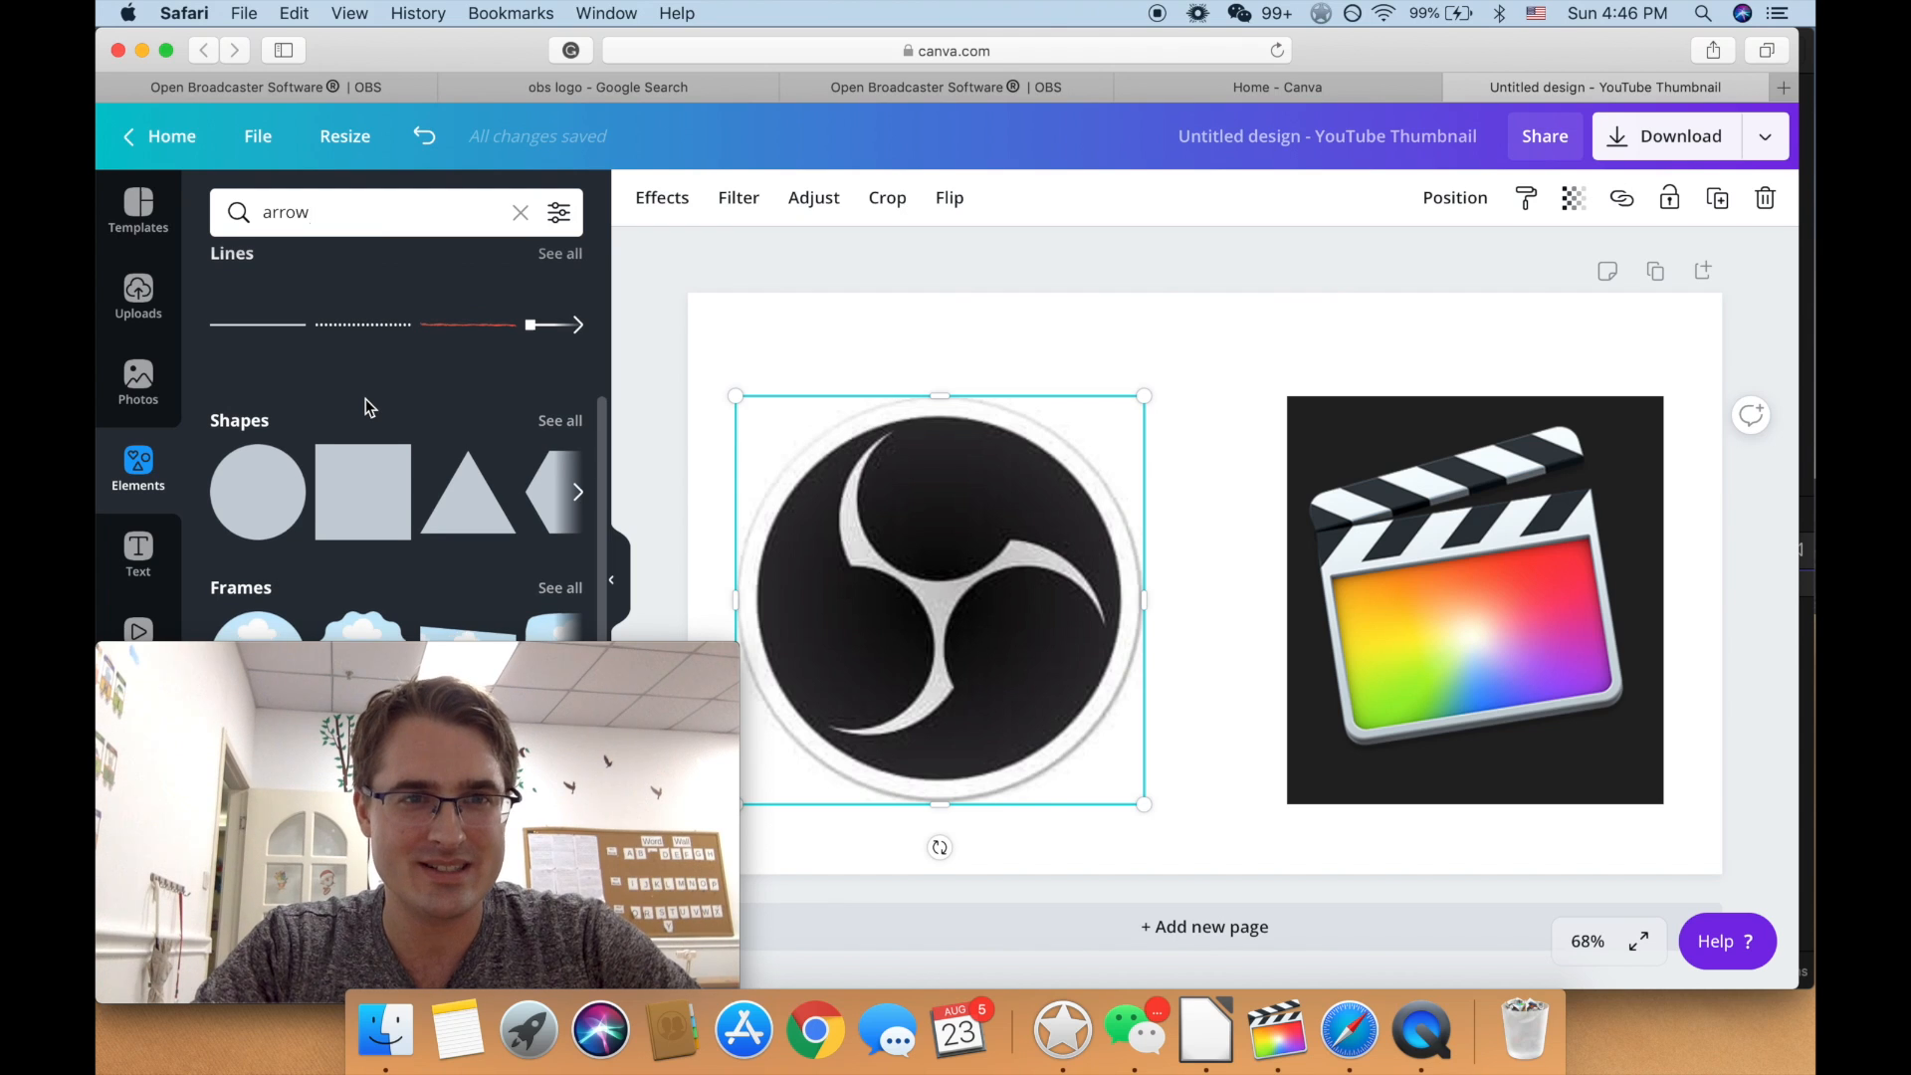
{"action": "scroll", "coordinate": [368, 406], "scroll_direction": "down", "scroll_amount": 4}
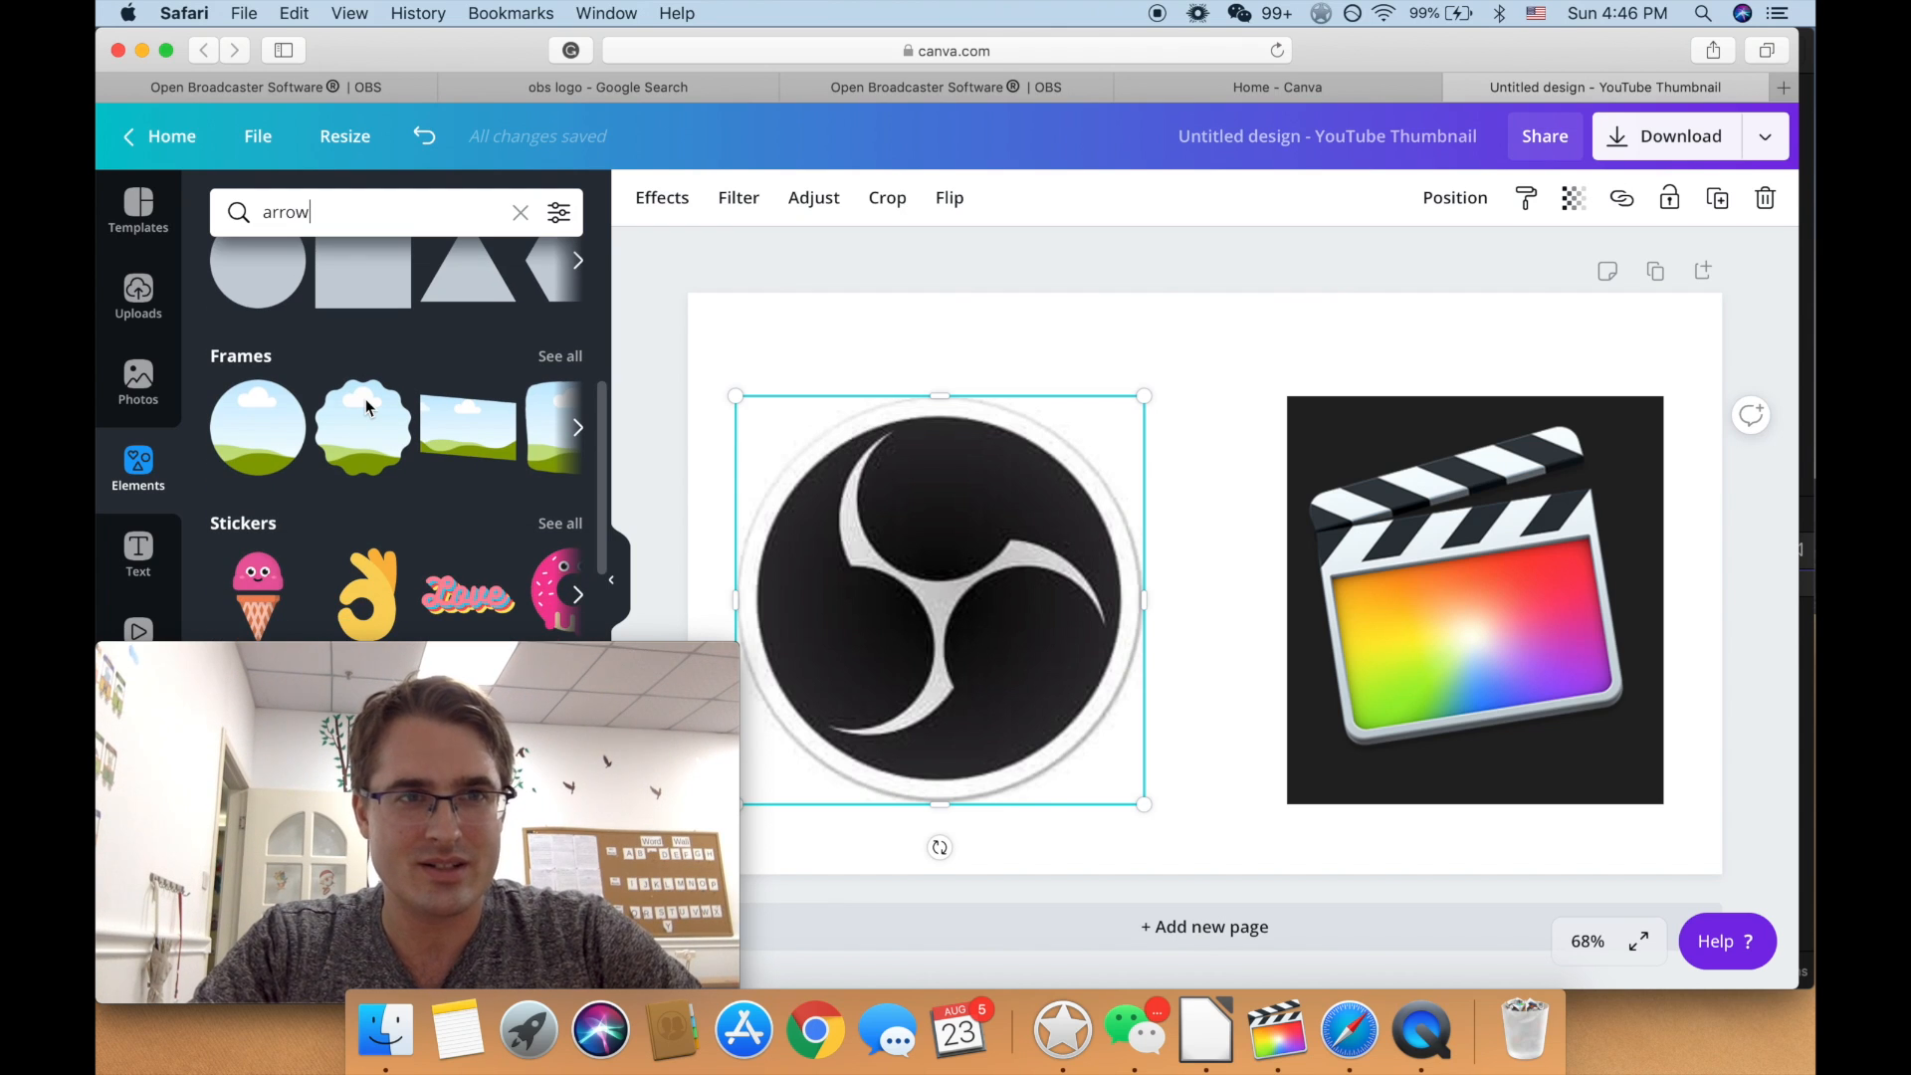
{"action": "scroll", "coordinate": [368, 406], "scroll_direction": "down", "scroll_amount": 1}
{"action": "scroll", "coordinate": [368, 406], "scroll_direction": "up", "scroll_amount": 6}
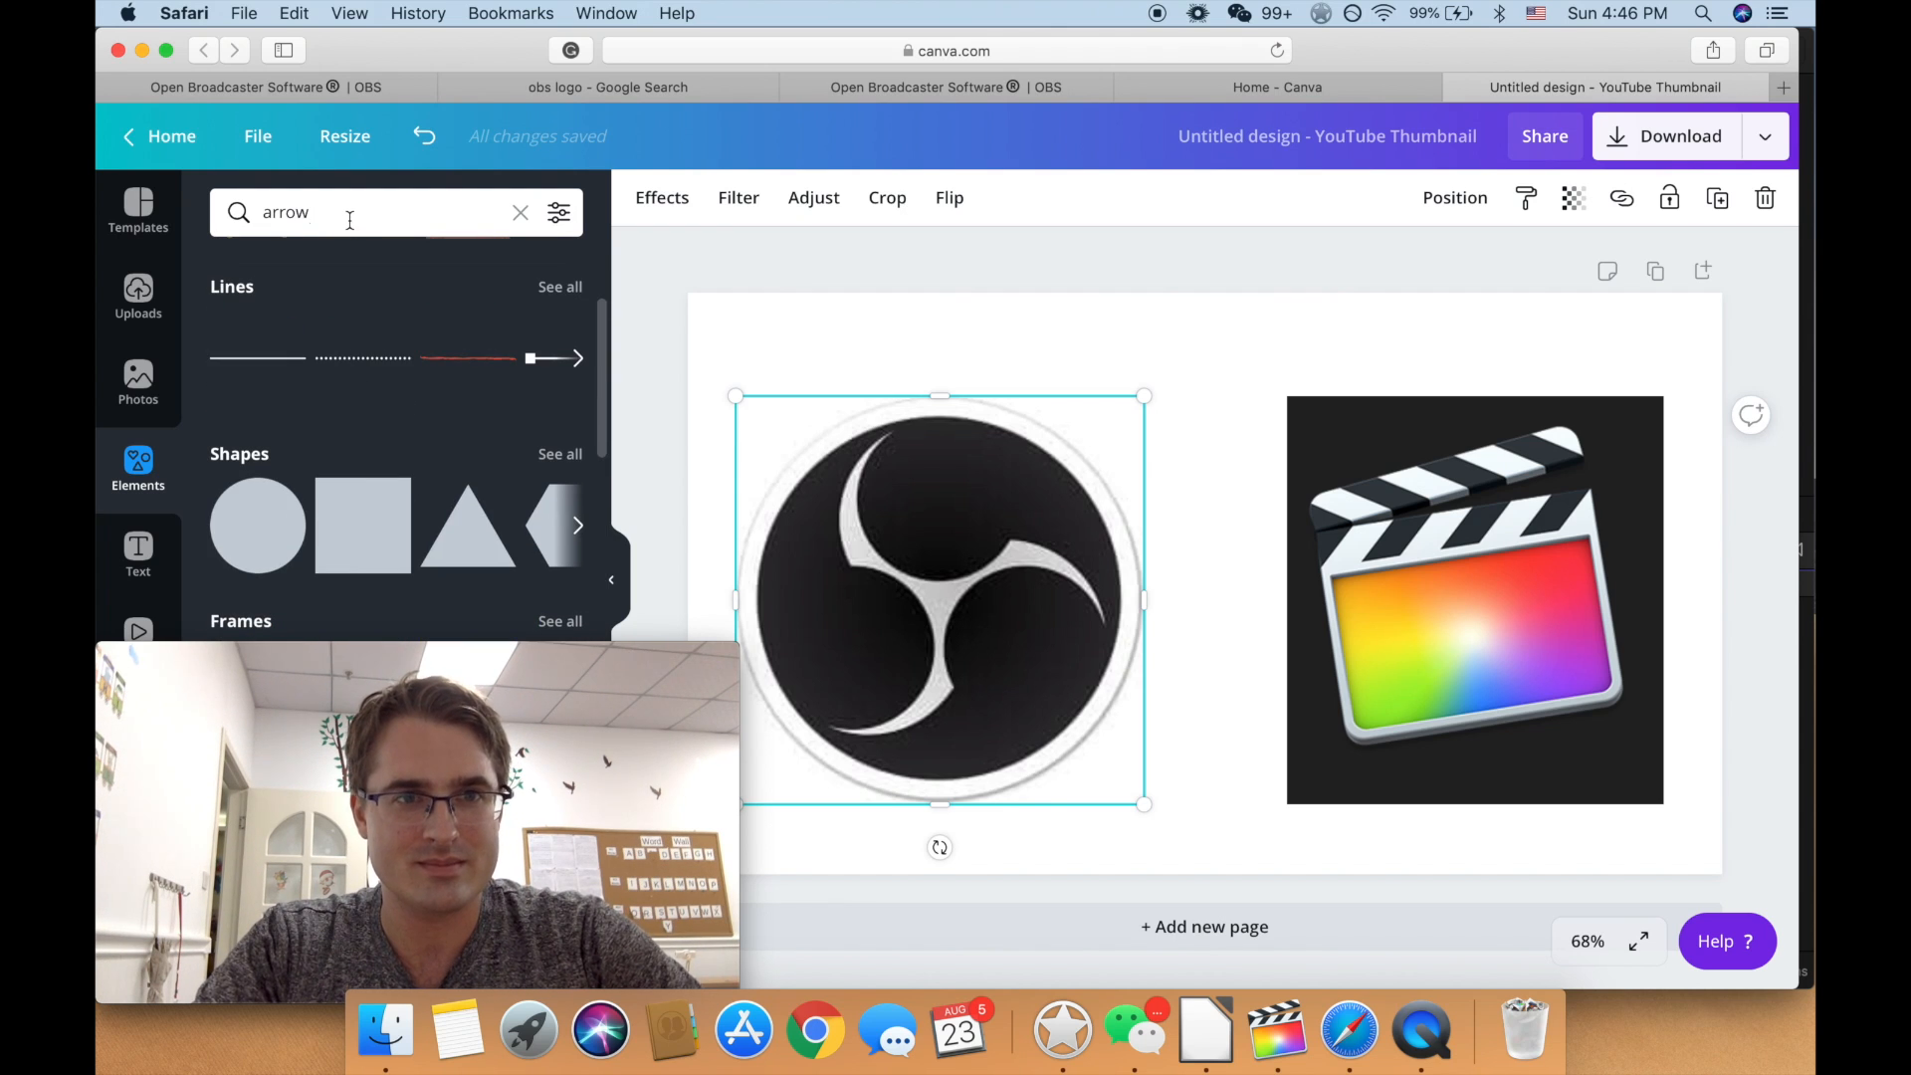
{"action": "key", "text": "Return"}
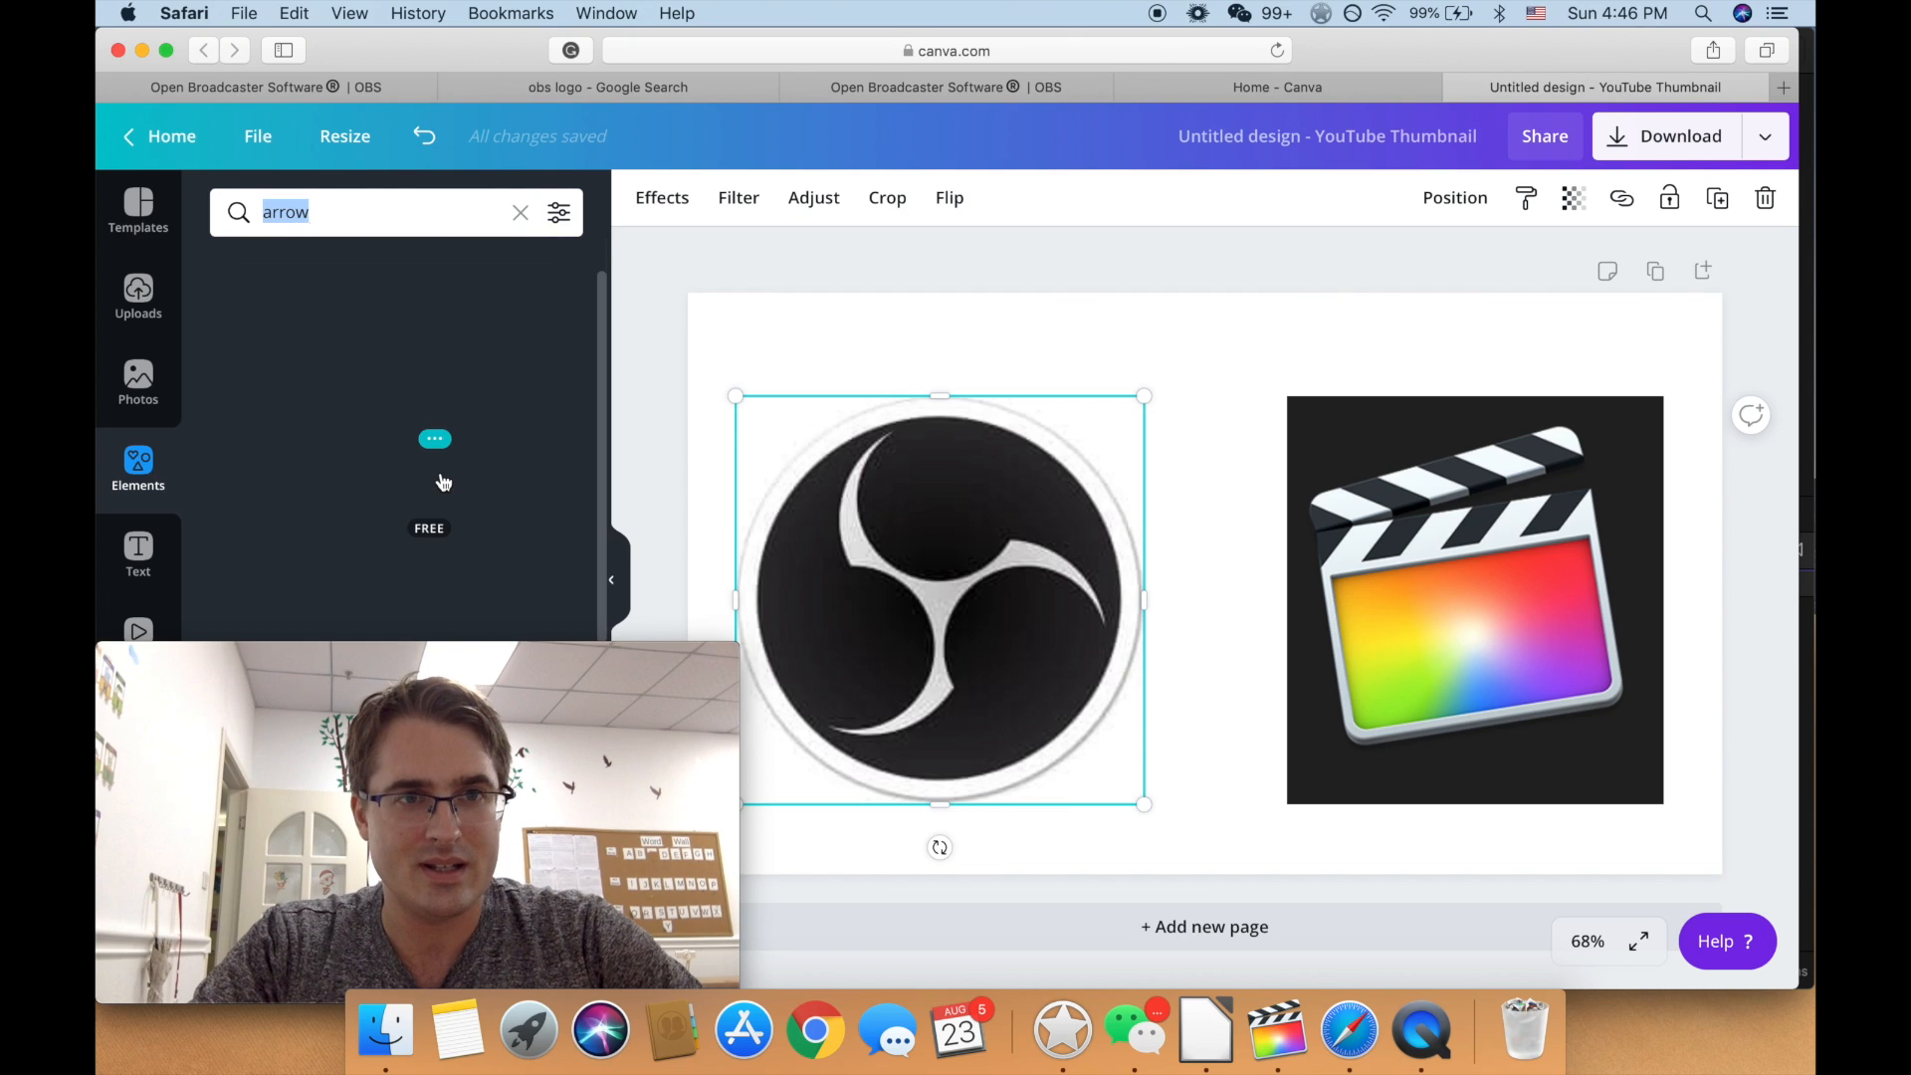
Step: Add the thick white curved arrow pointing right to the canvas between the OBS logo and the Final Cut Pro icon
{"action": "scroll", "coordinate": [444, 483], "scroll_direction": "up", "scroll_amount": 2}
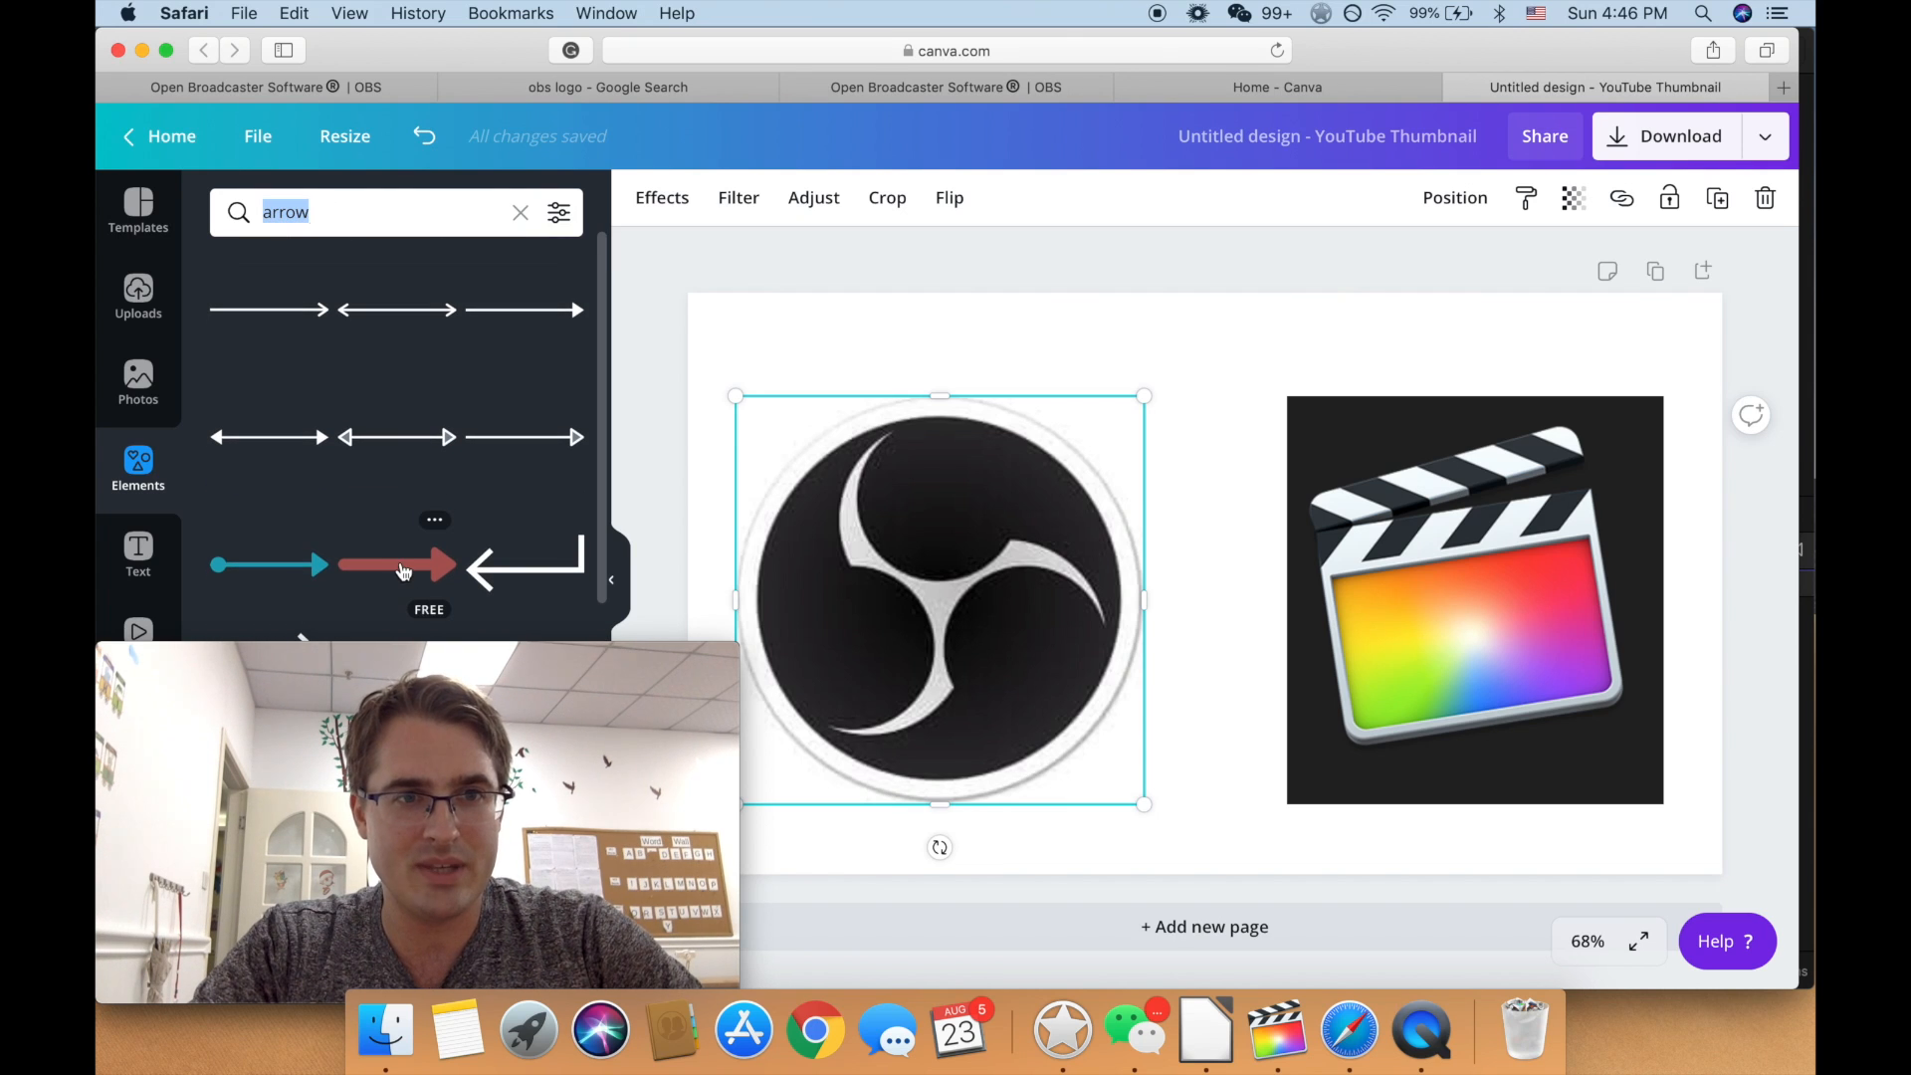
{"action": "scroll", "coordinate": [393, 560], "scroll_direction": "down", "scroll_amount": 3}
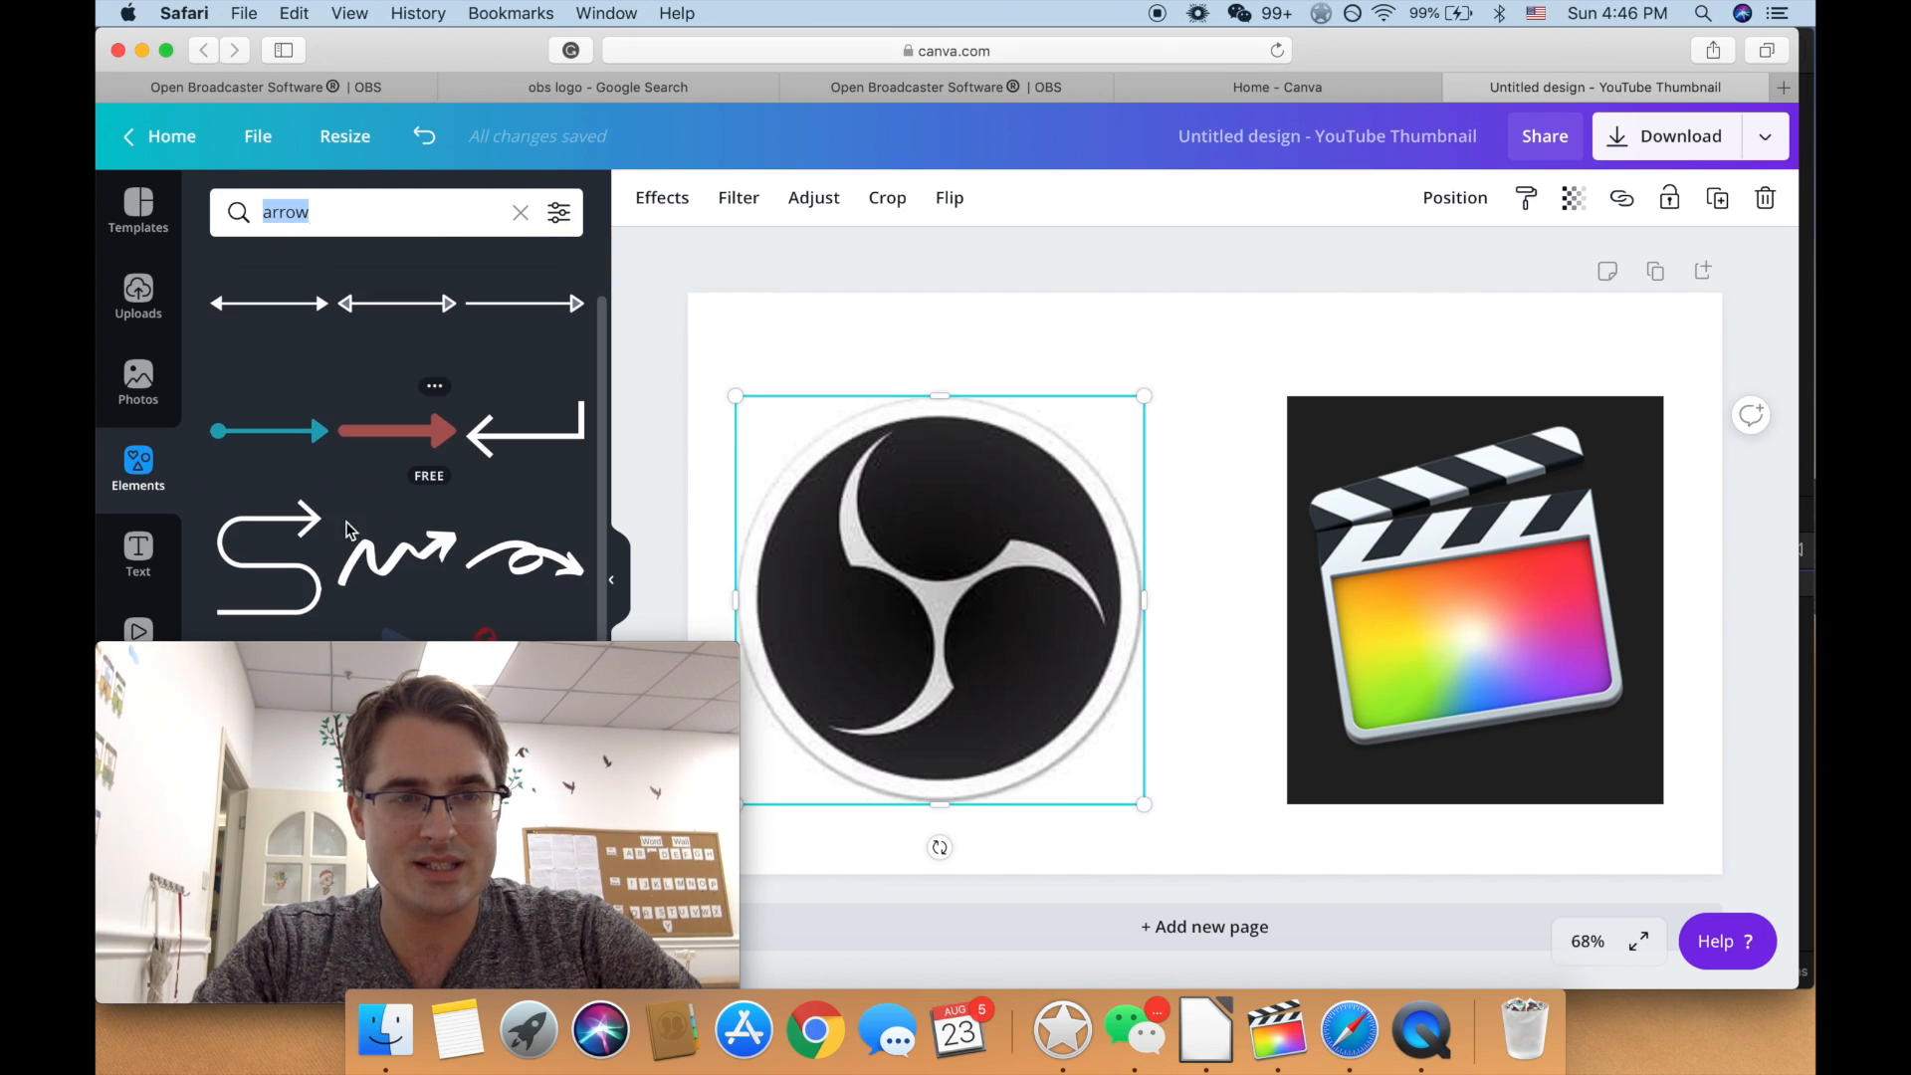
{"action": "scroll", "coordinate": [440, 573], "scroll_direction": "down", "scroll_amount": 10}
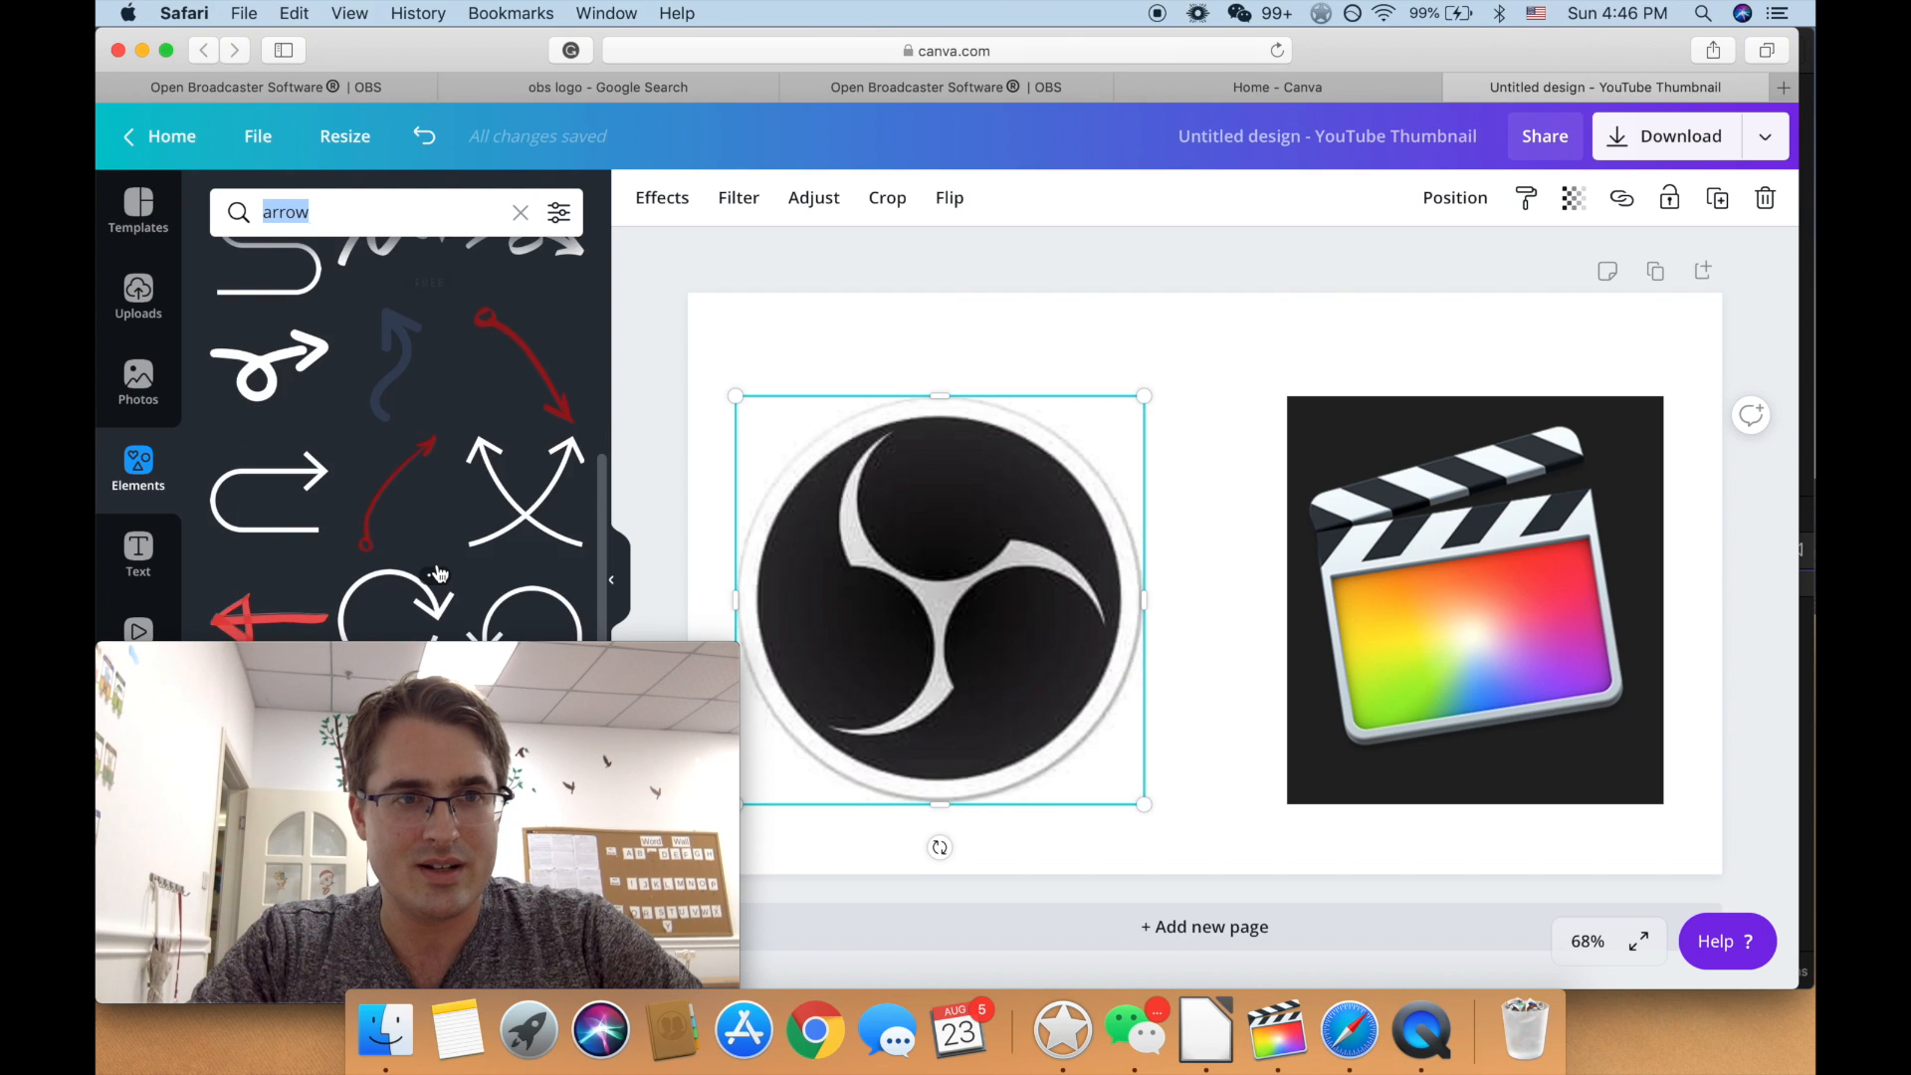
{"action": "scroll", "coordinate": [440, 573], "scroll_direction": "down", "scroll_amount": 5}
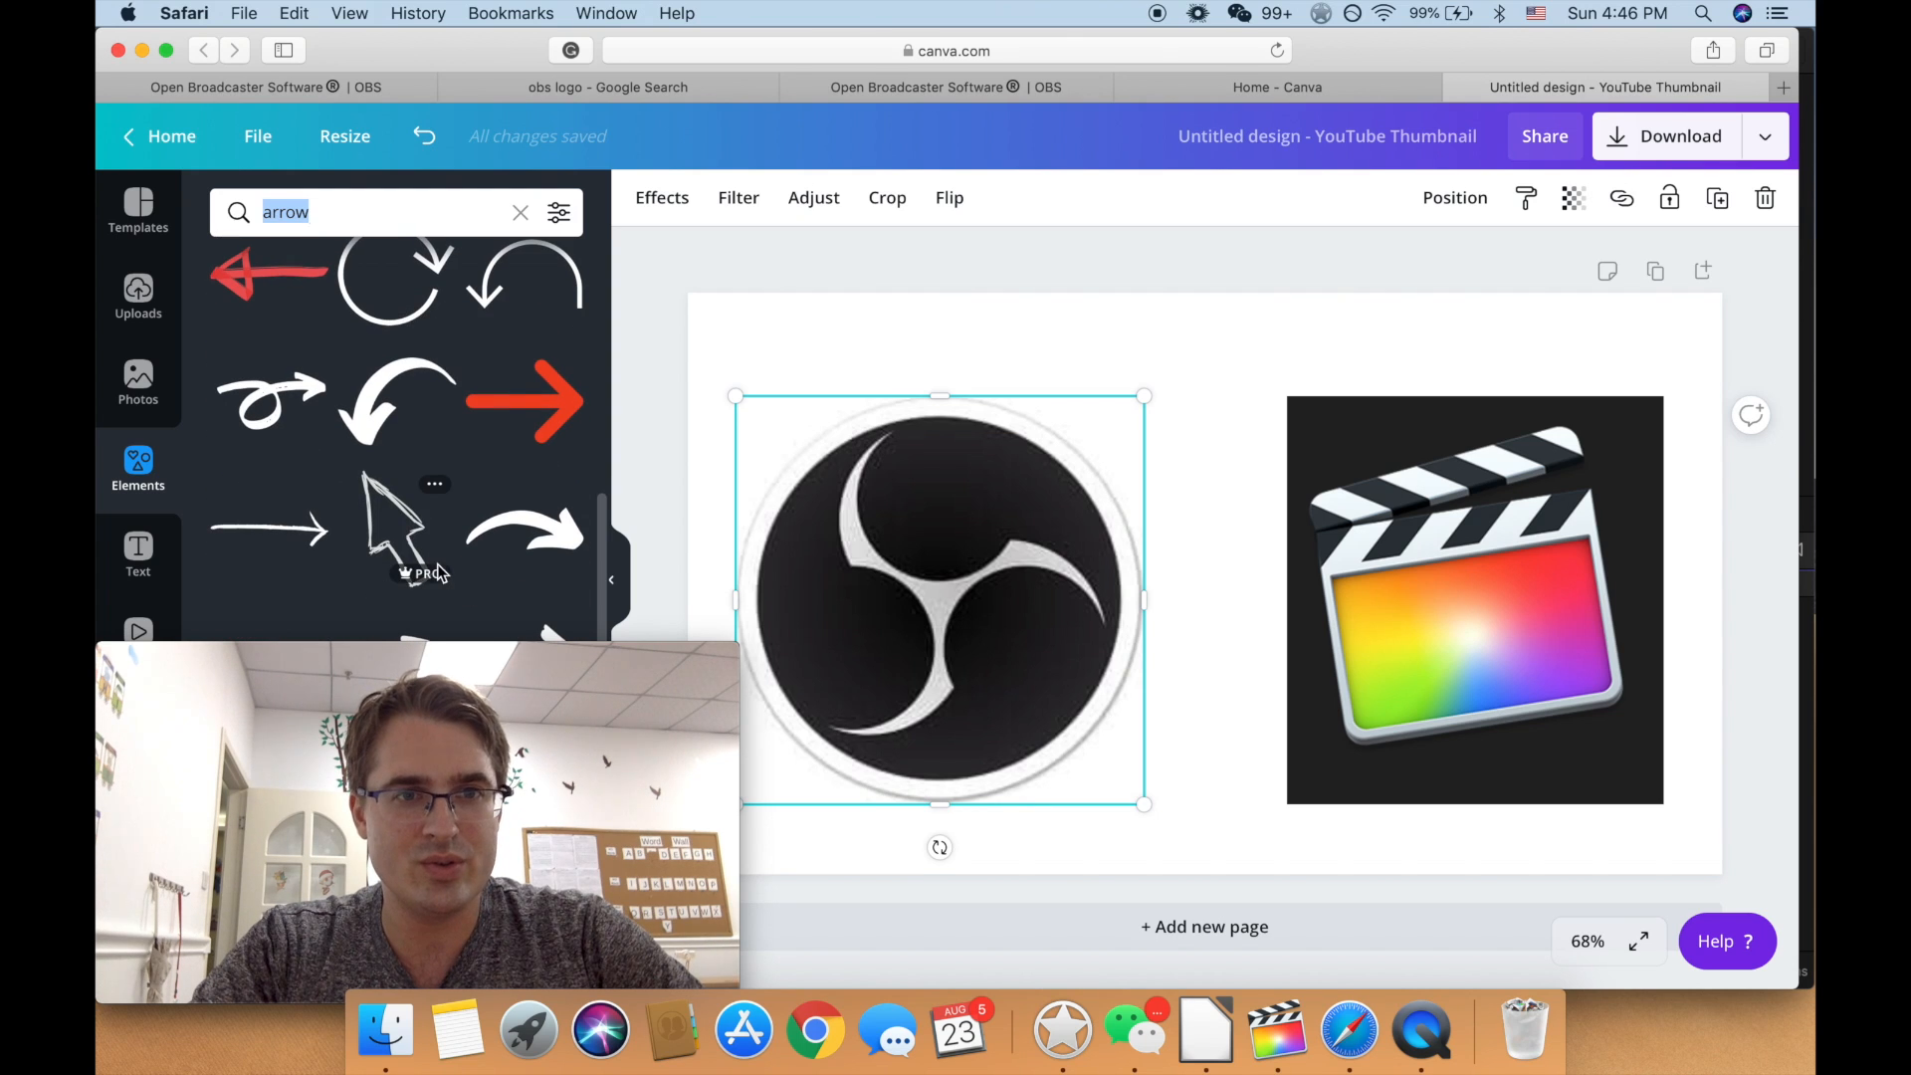
{"action": "scroll", "coordinate": [516, 396], "scroll_direction": "down", "scroll_amount": 1}
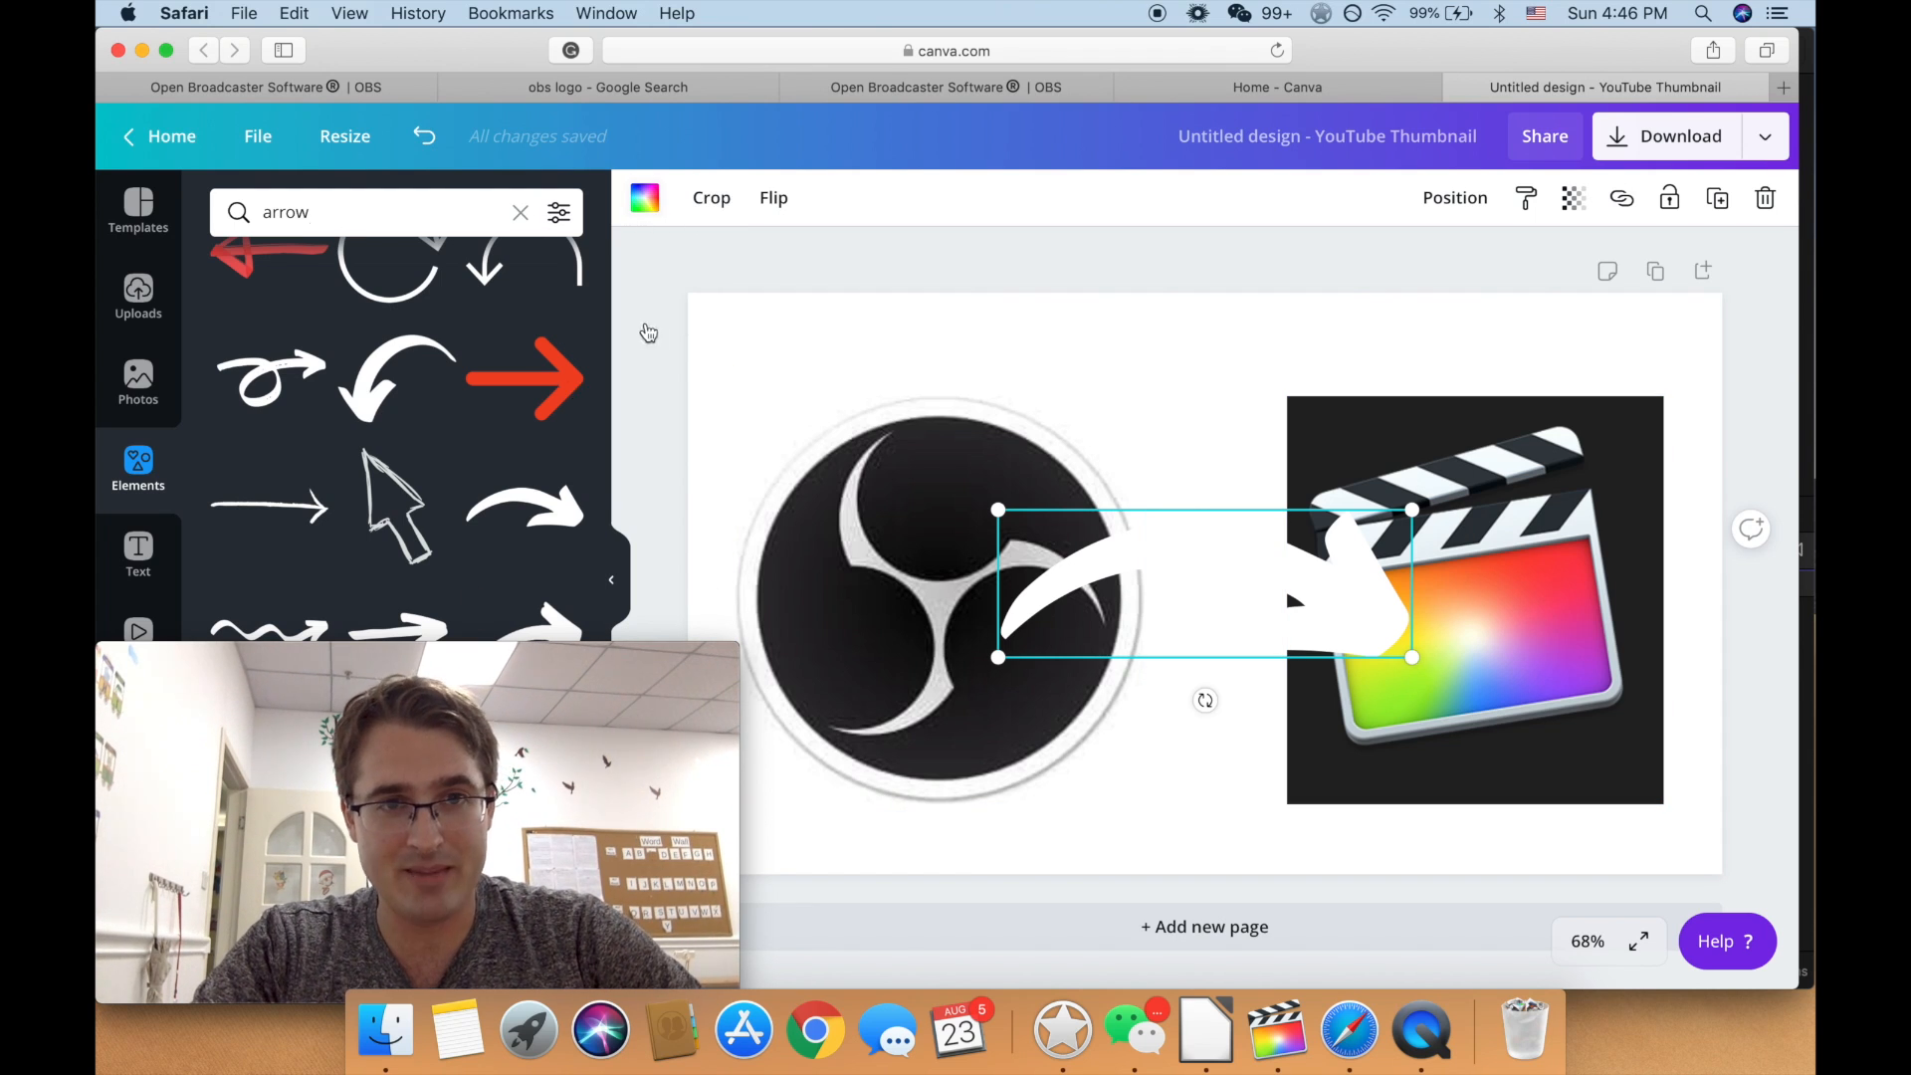
Step: Try the arrow in the dark charcoal photo color and set it back to white
{"action": "left_click", "coordinate": [649, 200]}
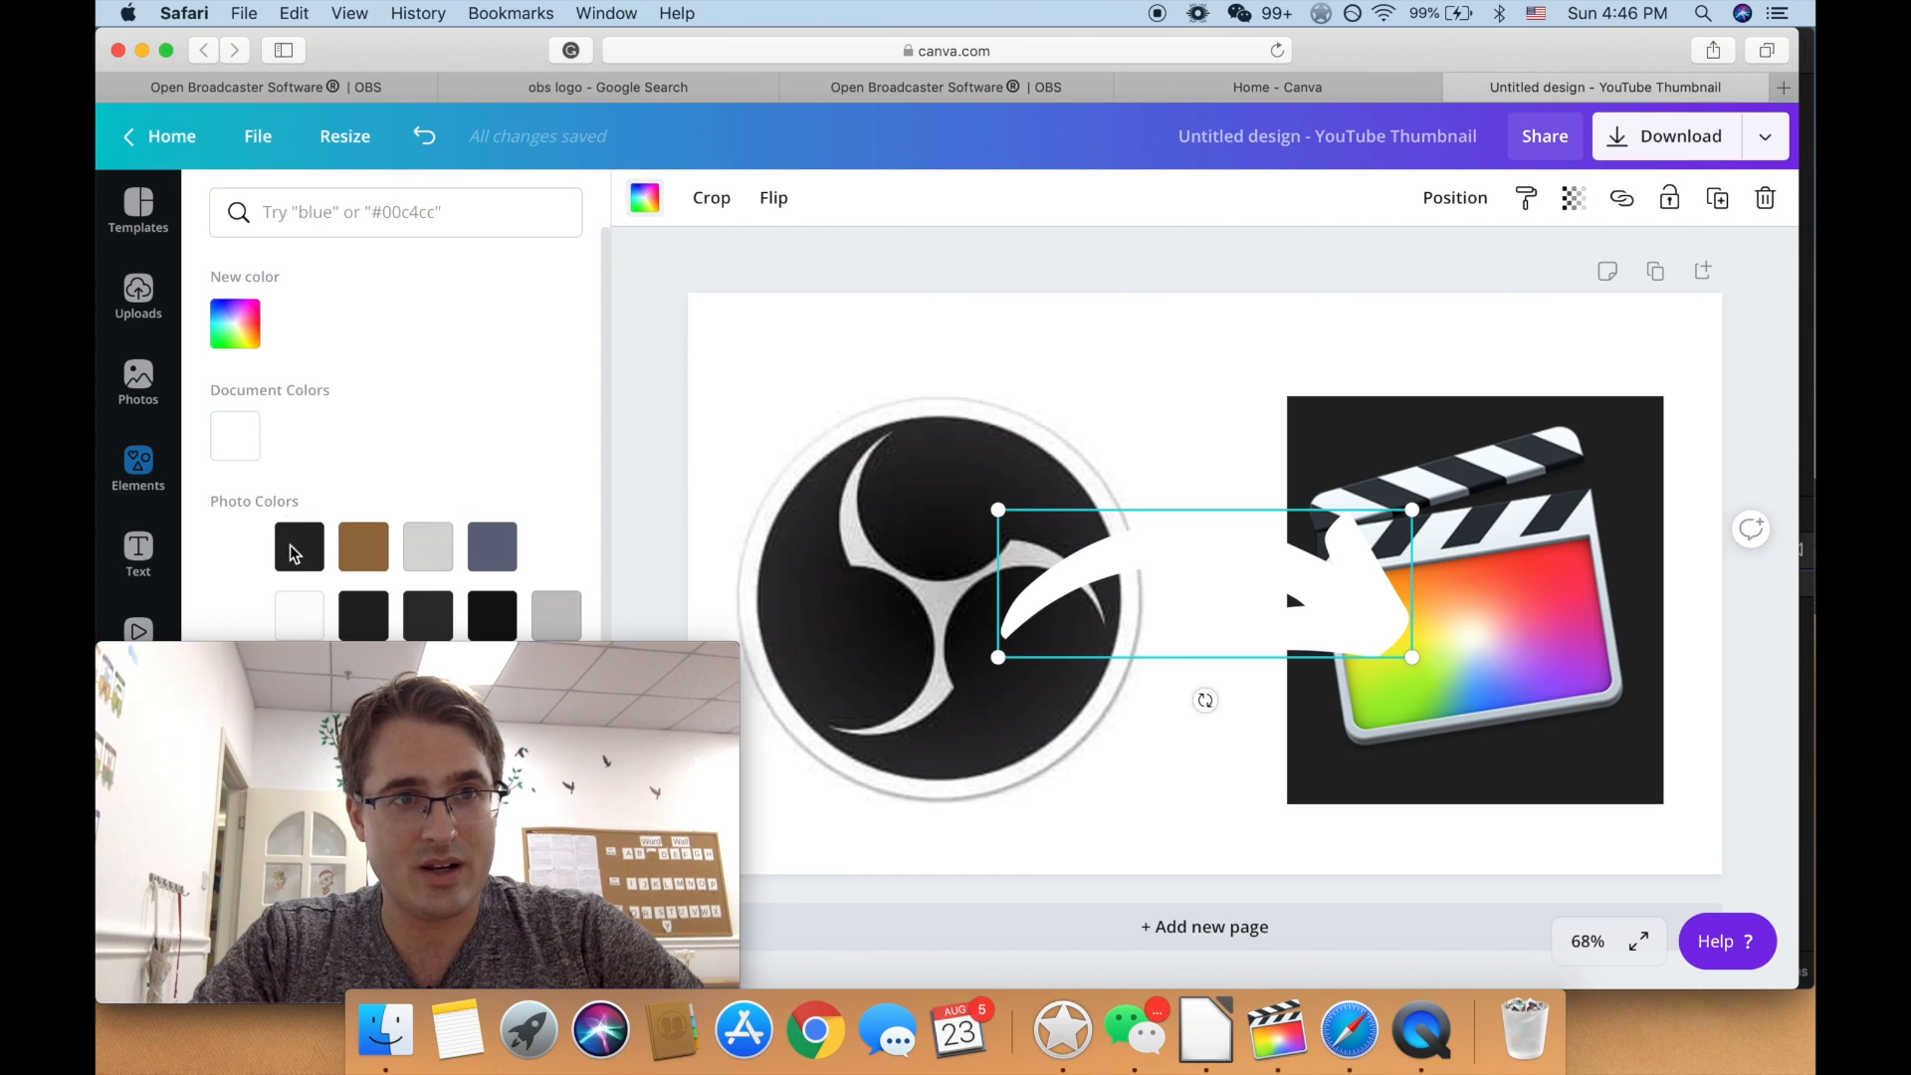
{"action": "left_click", "coordinate": [299, 547]}
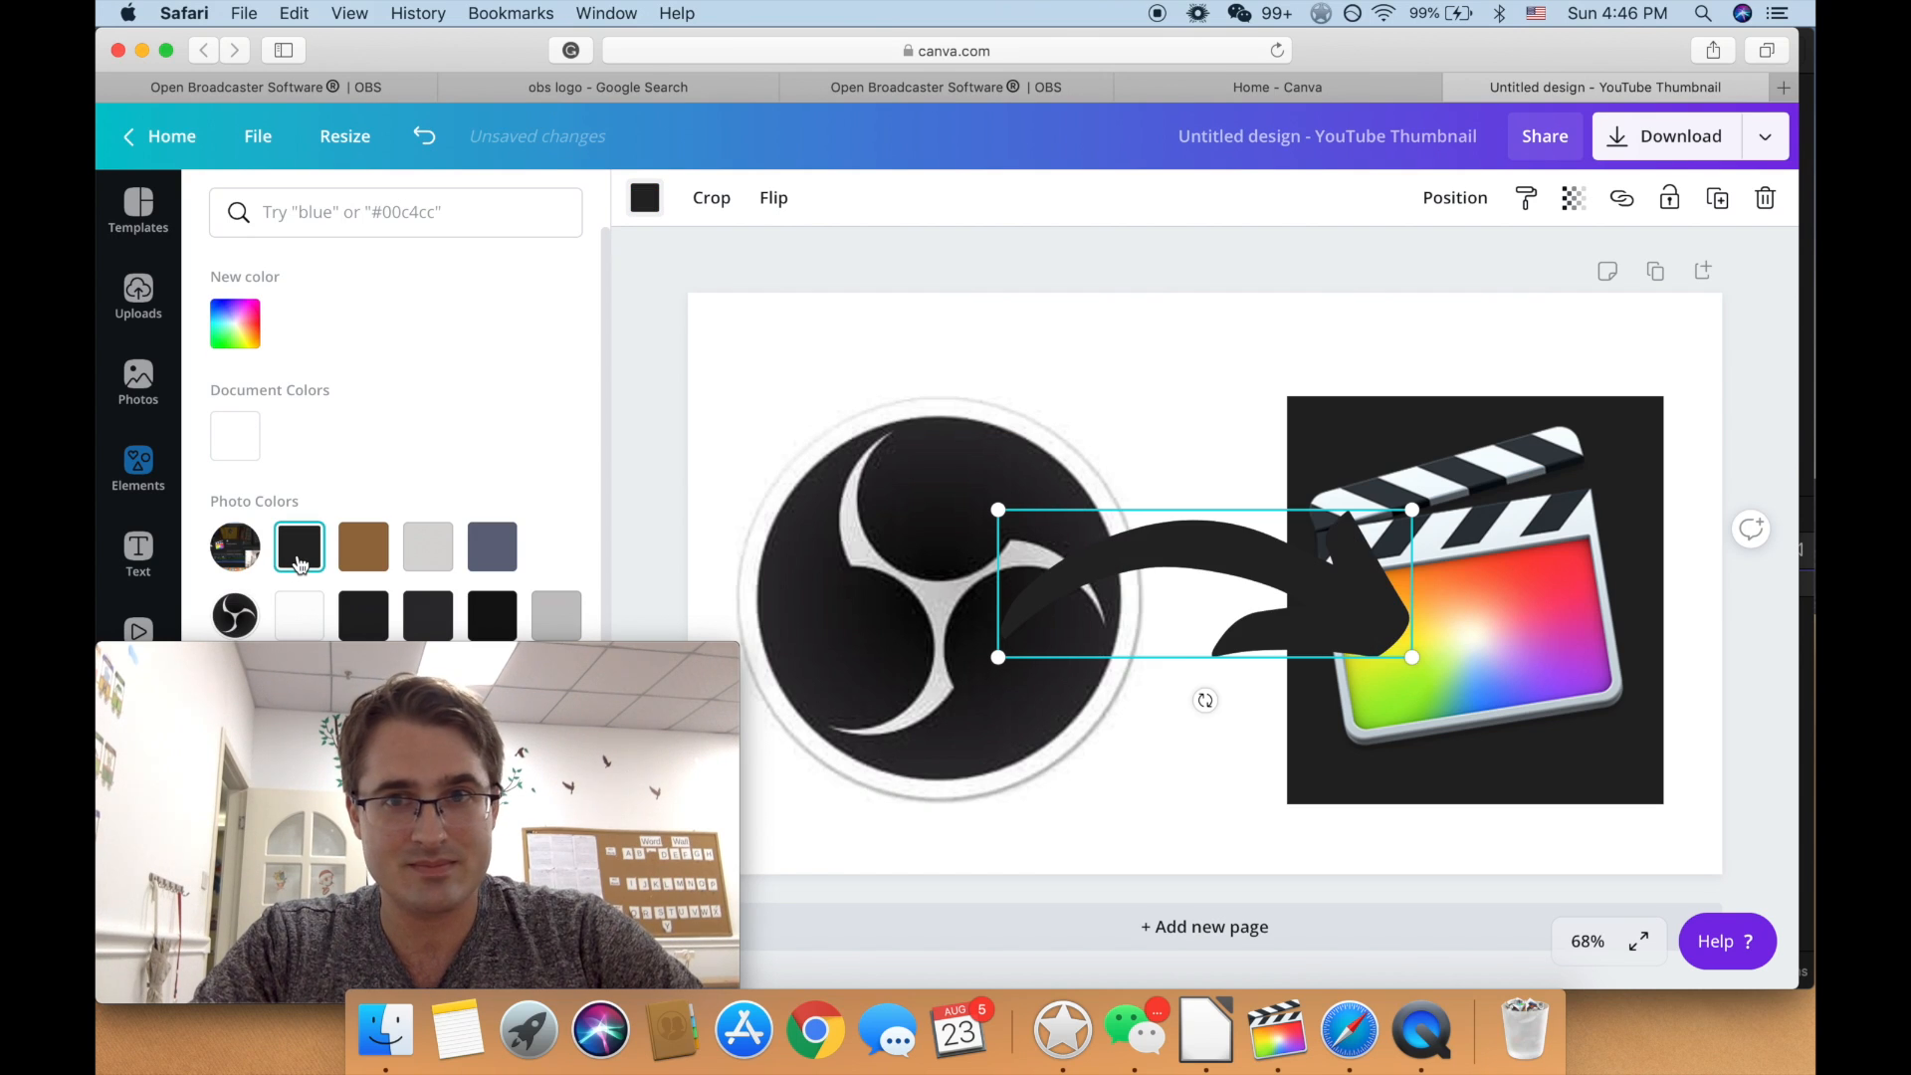
{"action": "left_click", "coordinate": [231, 465]}
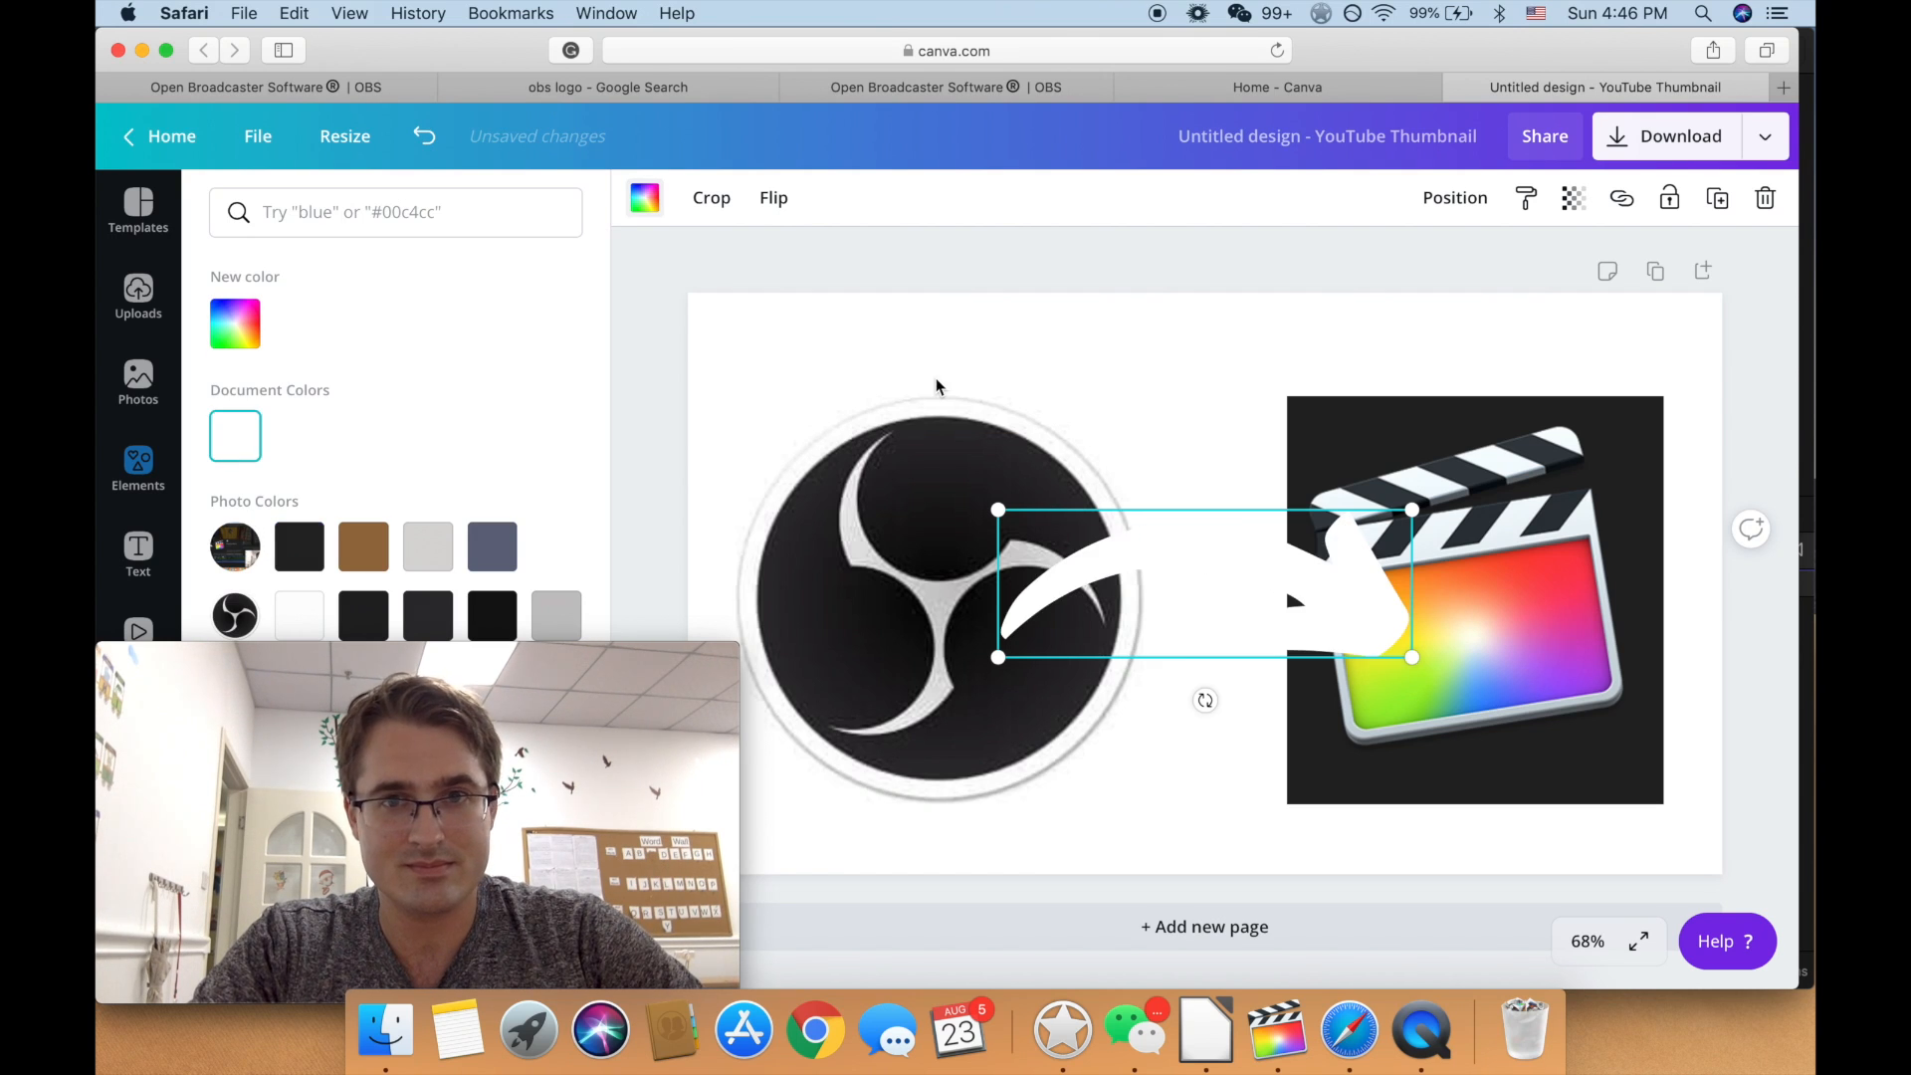
Step: Set the thumbnail's background to the dark charcoal photo color matching the Final Cut Pro icon's backdrop
{"action": "left_click", "coordinate": [1048, 364]}
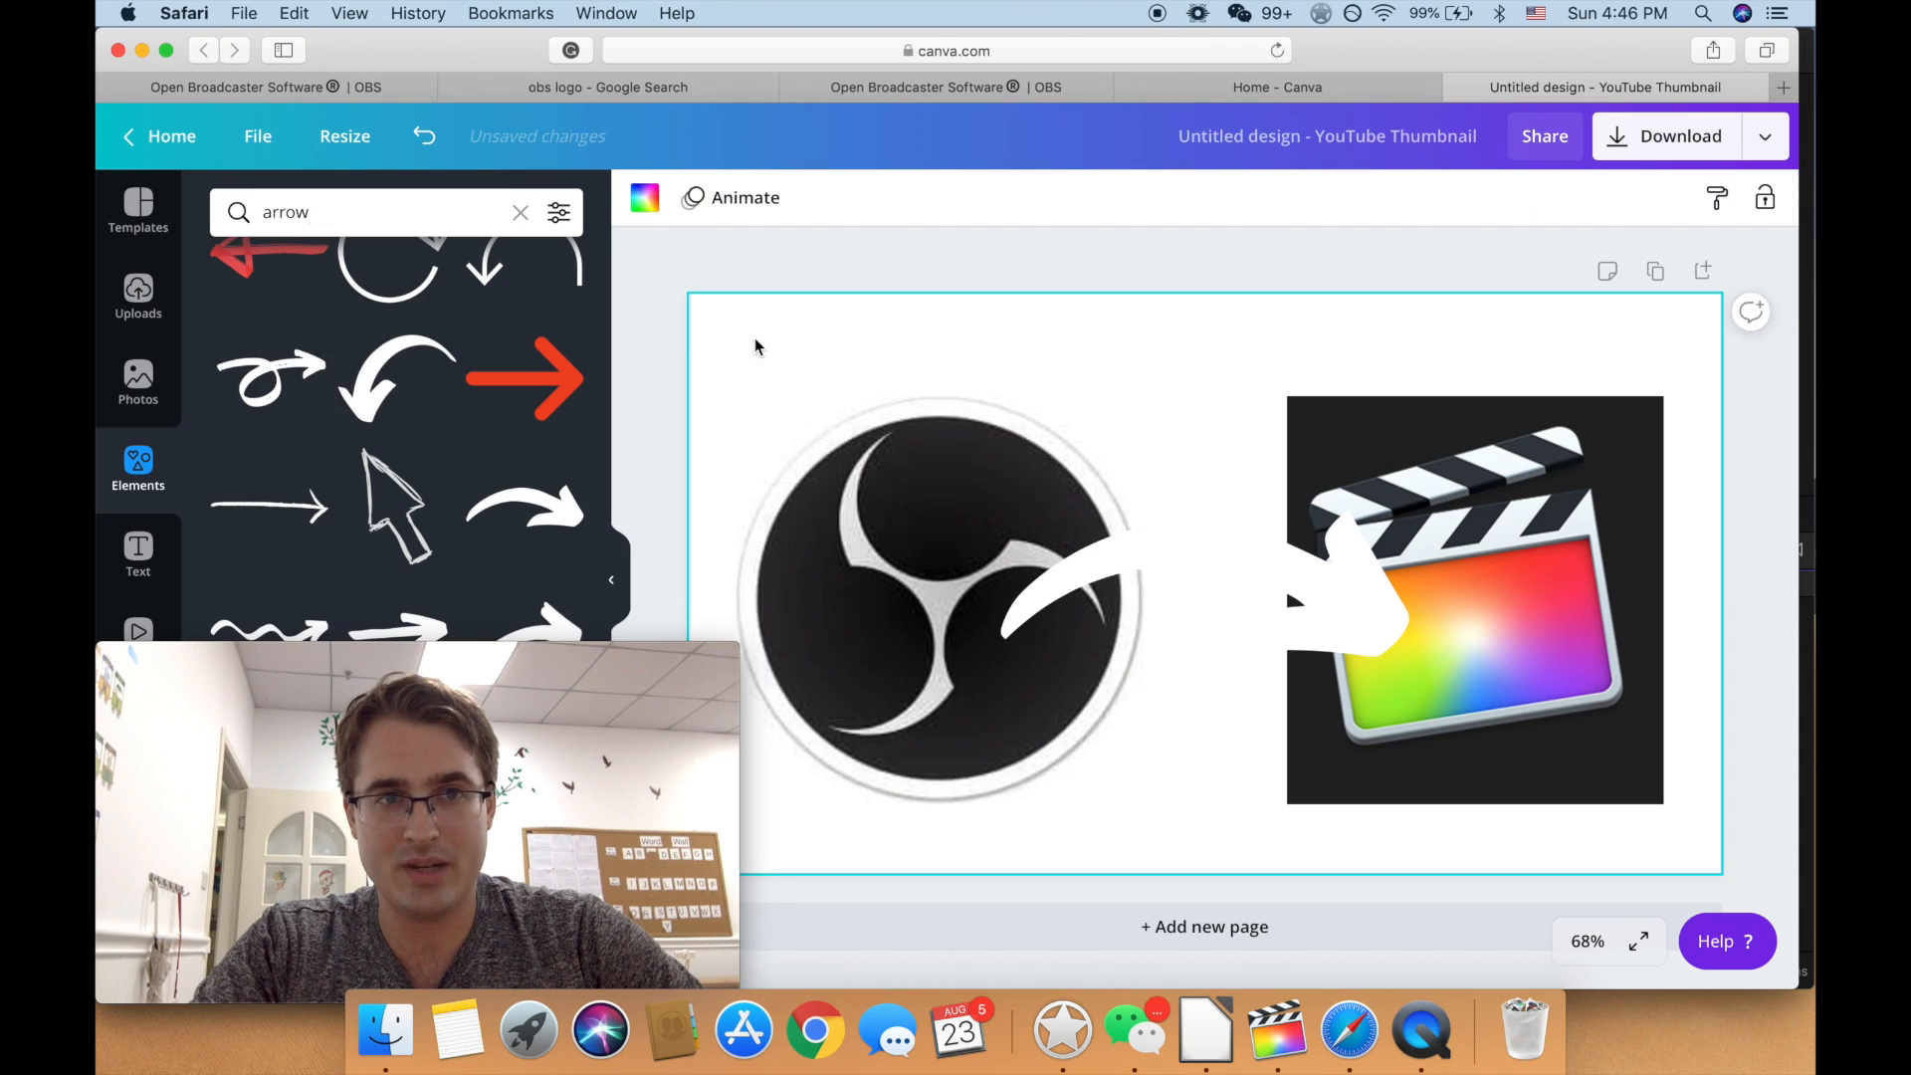
{"action": "left_click", "coordinate": [644, 197]}
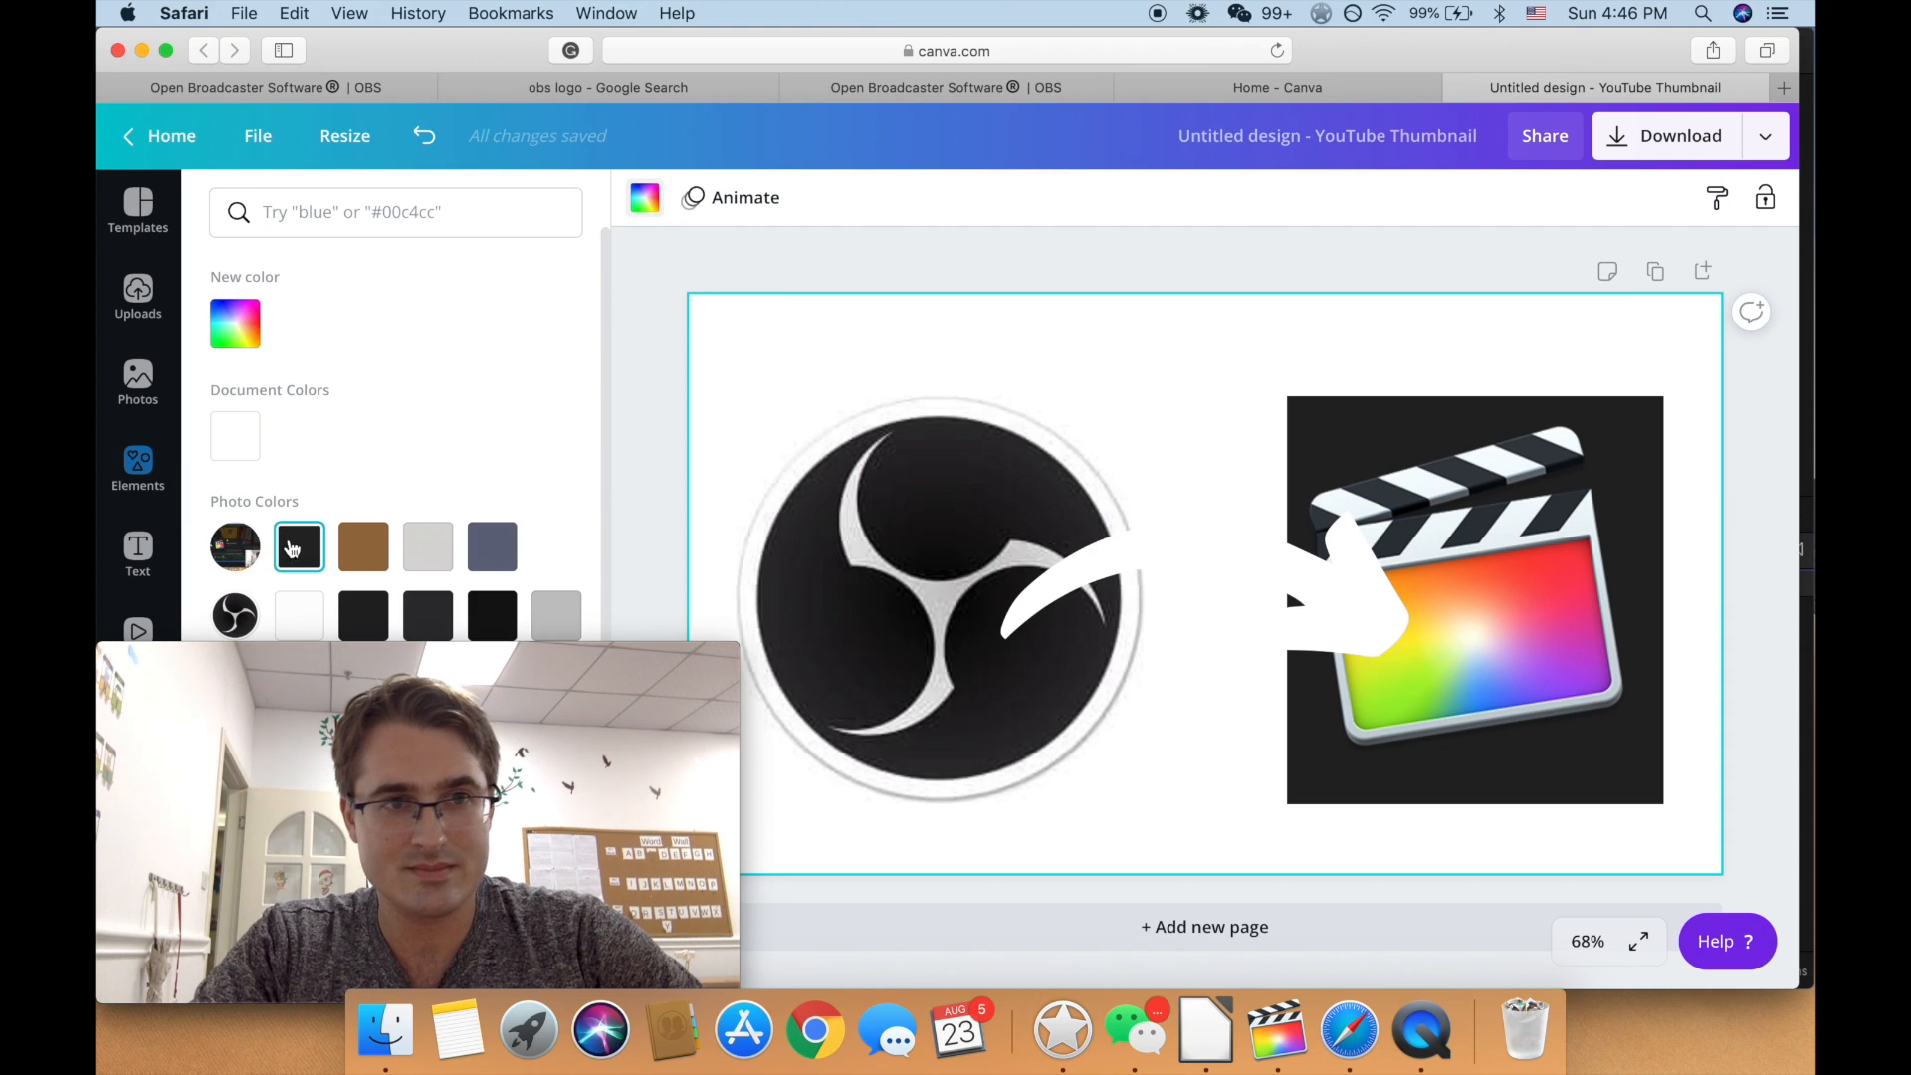
{"action": "left_click", "coordinate": [299, 546]}
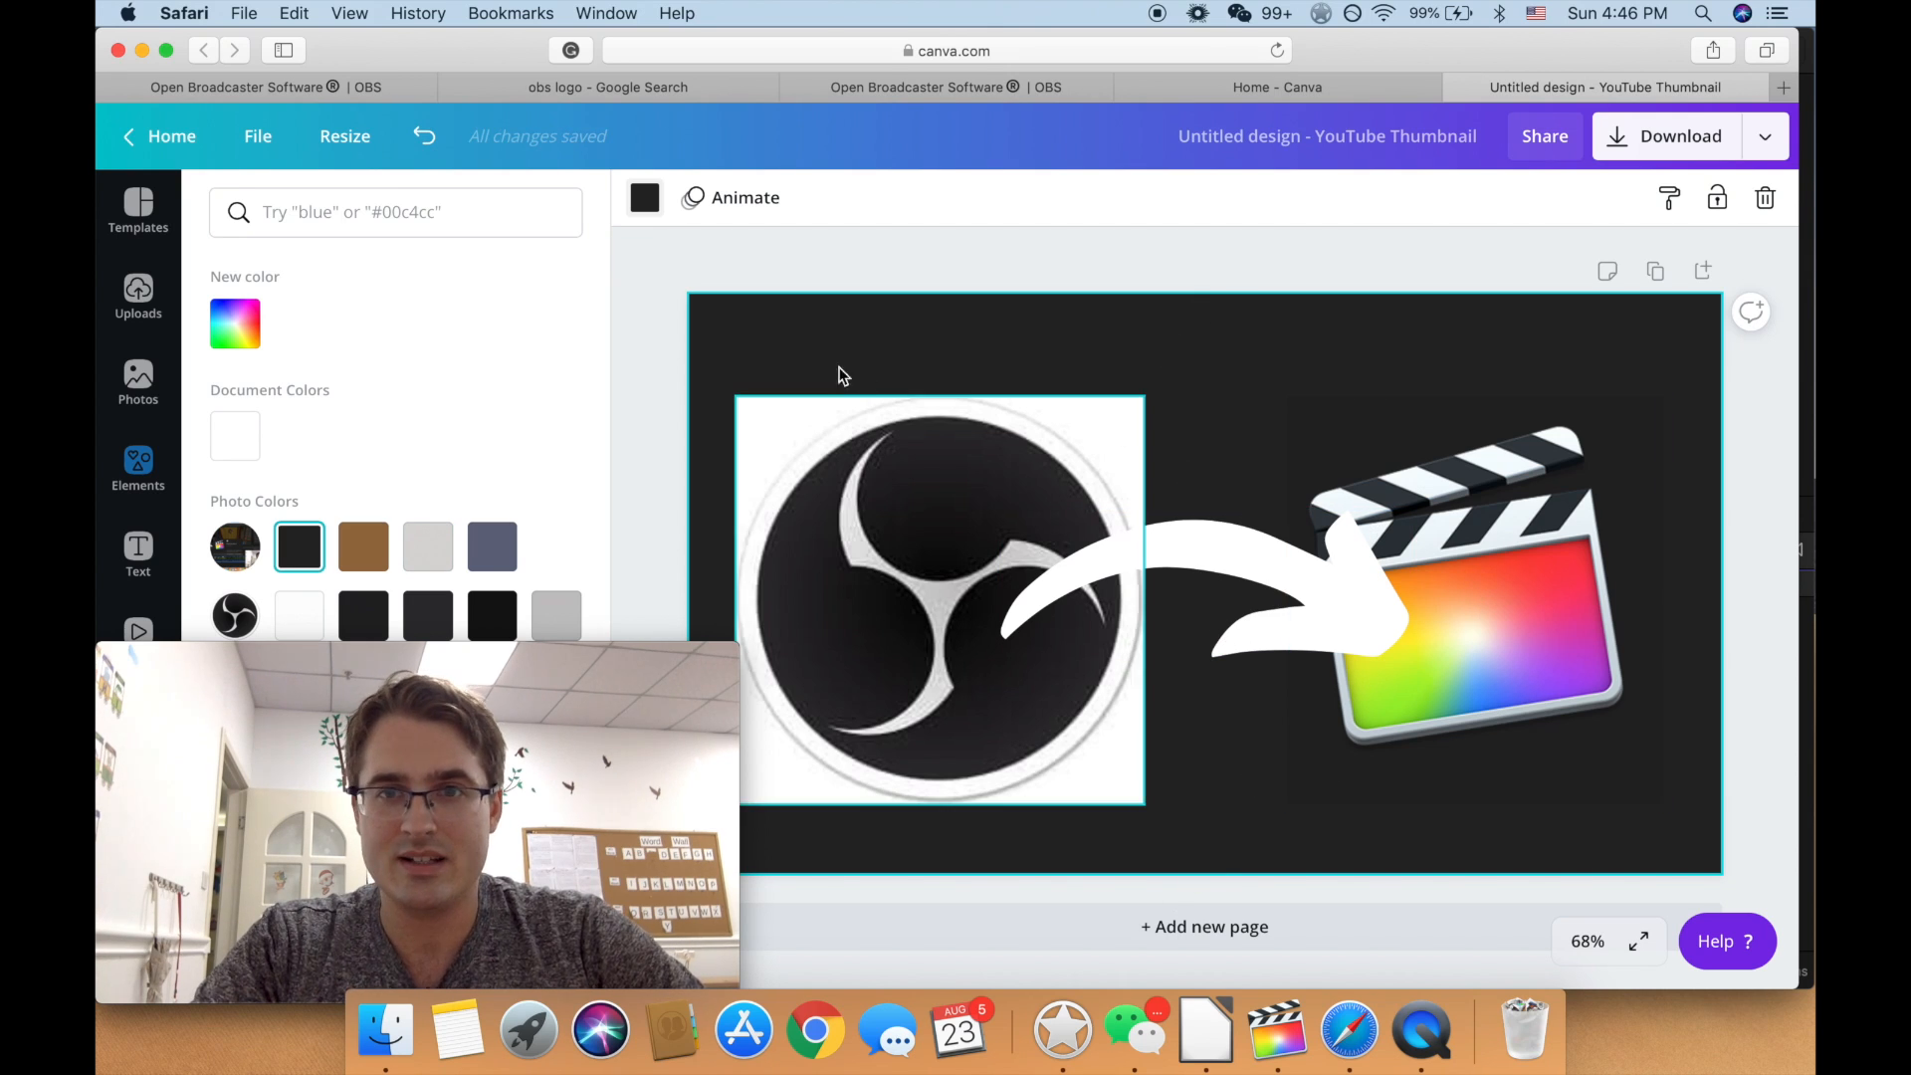
Step: Enlarge the Final Cut Pro icon to about 521 × 565 and shift it slightly up and left in the right half
{"action": "left_click", "coordinate": [903, 571]}
{"action": "left_click", "coordinate": [1505, 635]}
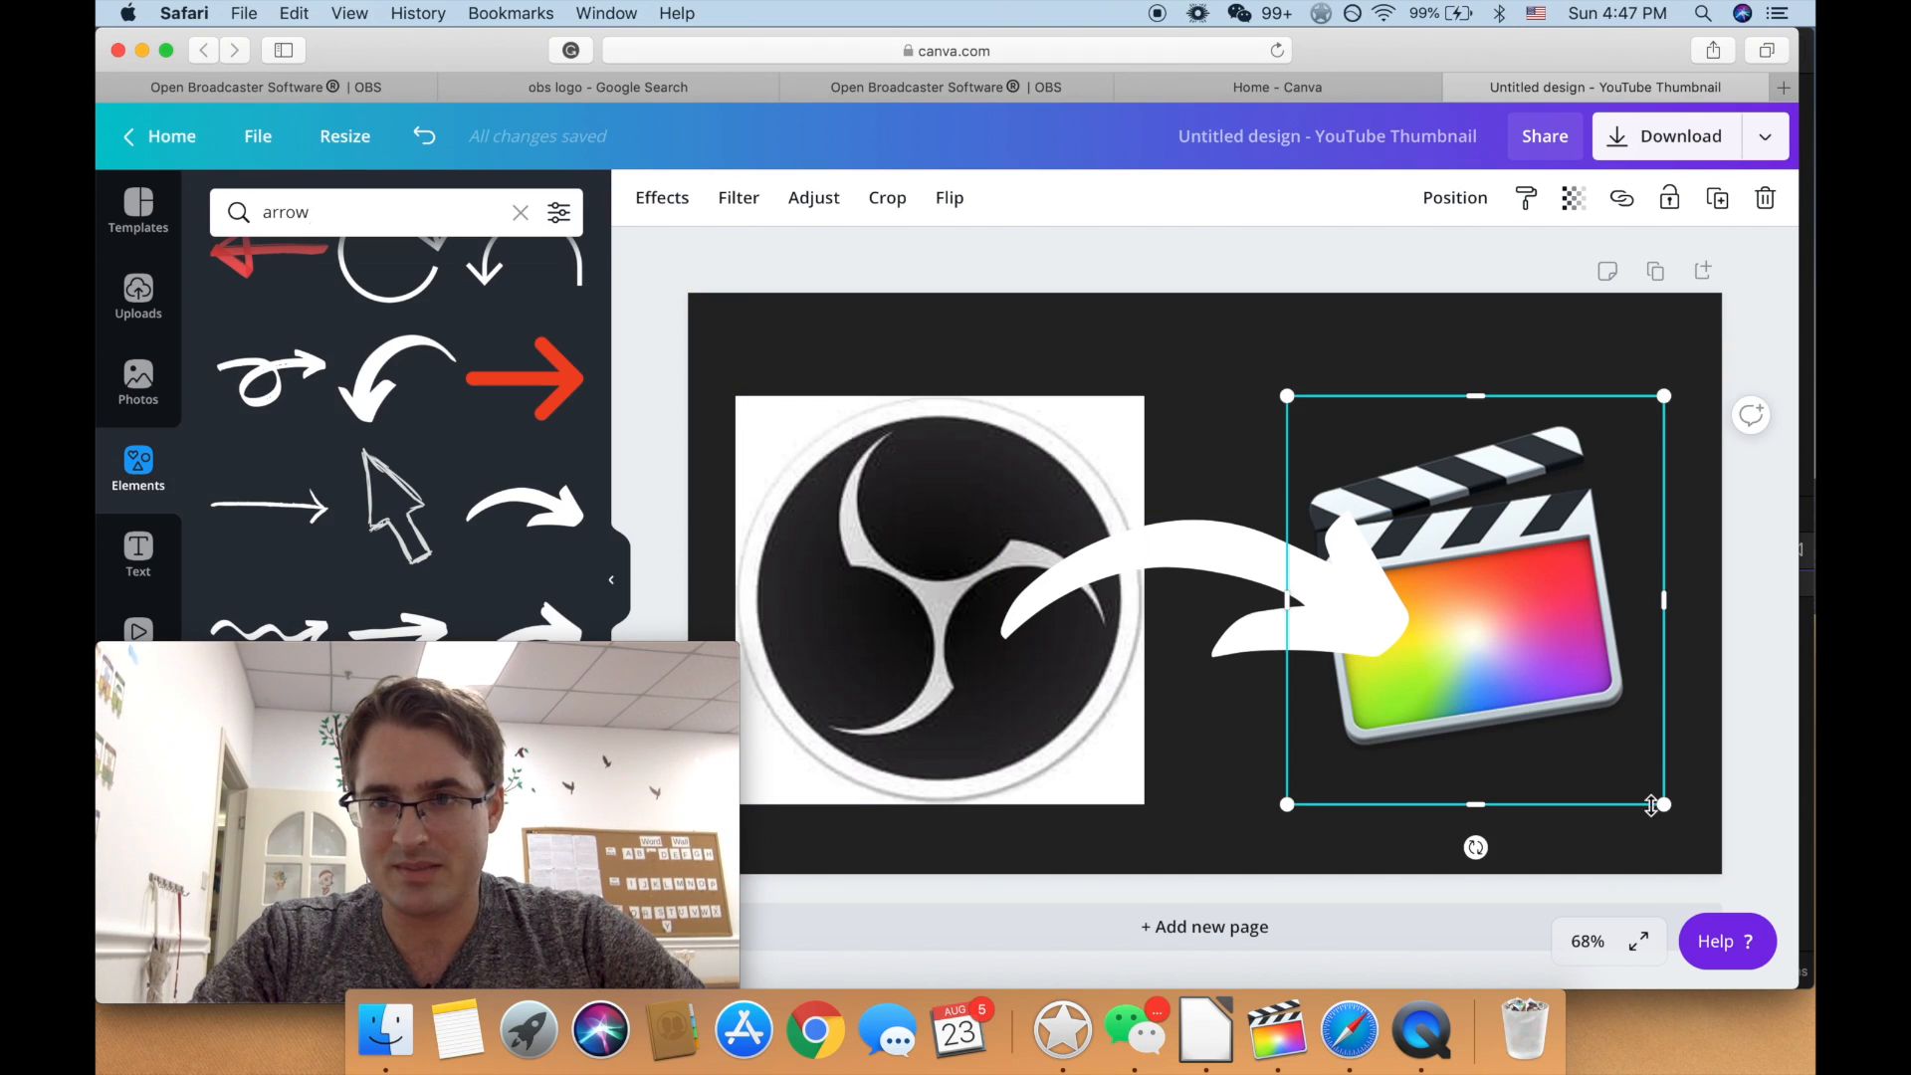
{"action": "left_click_drag", "start_coordinate": [1664, 804], "coordinate": [1708, 853]}
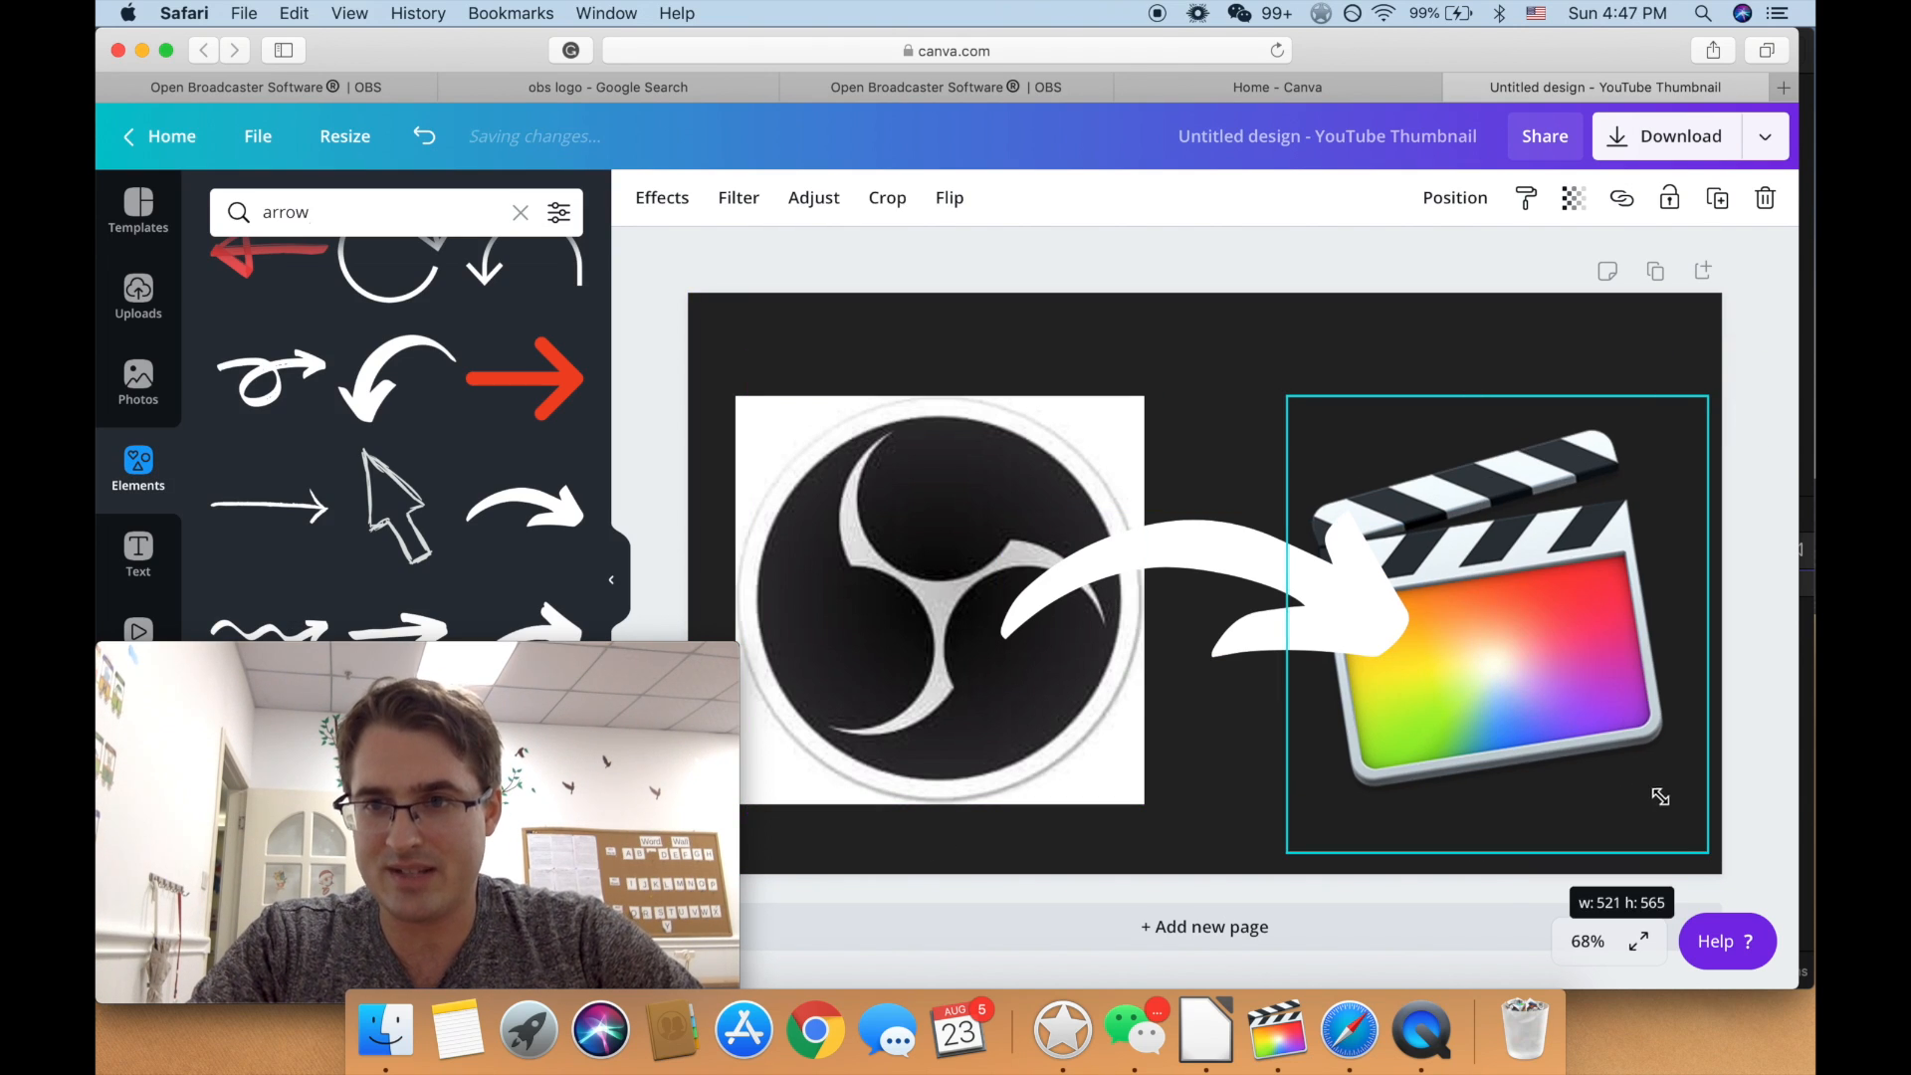
{"action": "mouse_move", "coordinate": [1607, 724]}
{"action": "left_mouse_down"}
{"action": "mouse_move", "coordinate": [1572, 677]}
{"action": "mouse_move", "coordinate": [1600, 694]}
{"action": "left_mouse_up"}
Step: Move the OBS logo and the Final Cut Pro icon down the canvas to free space above them
{"action": "left_click", "coordinate": [978, 710]}
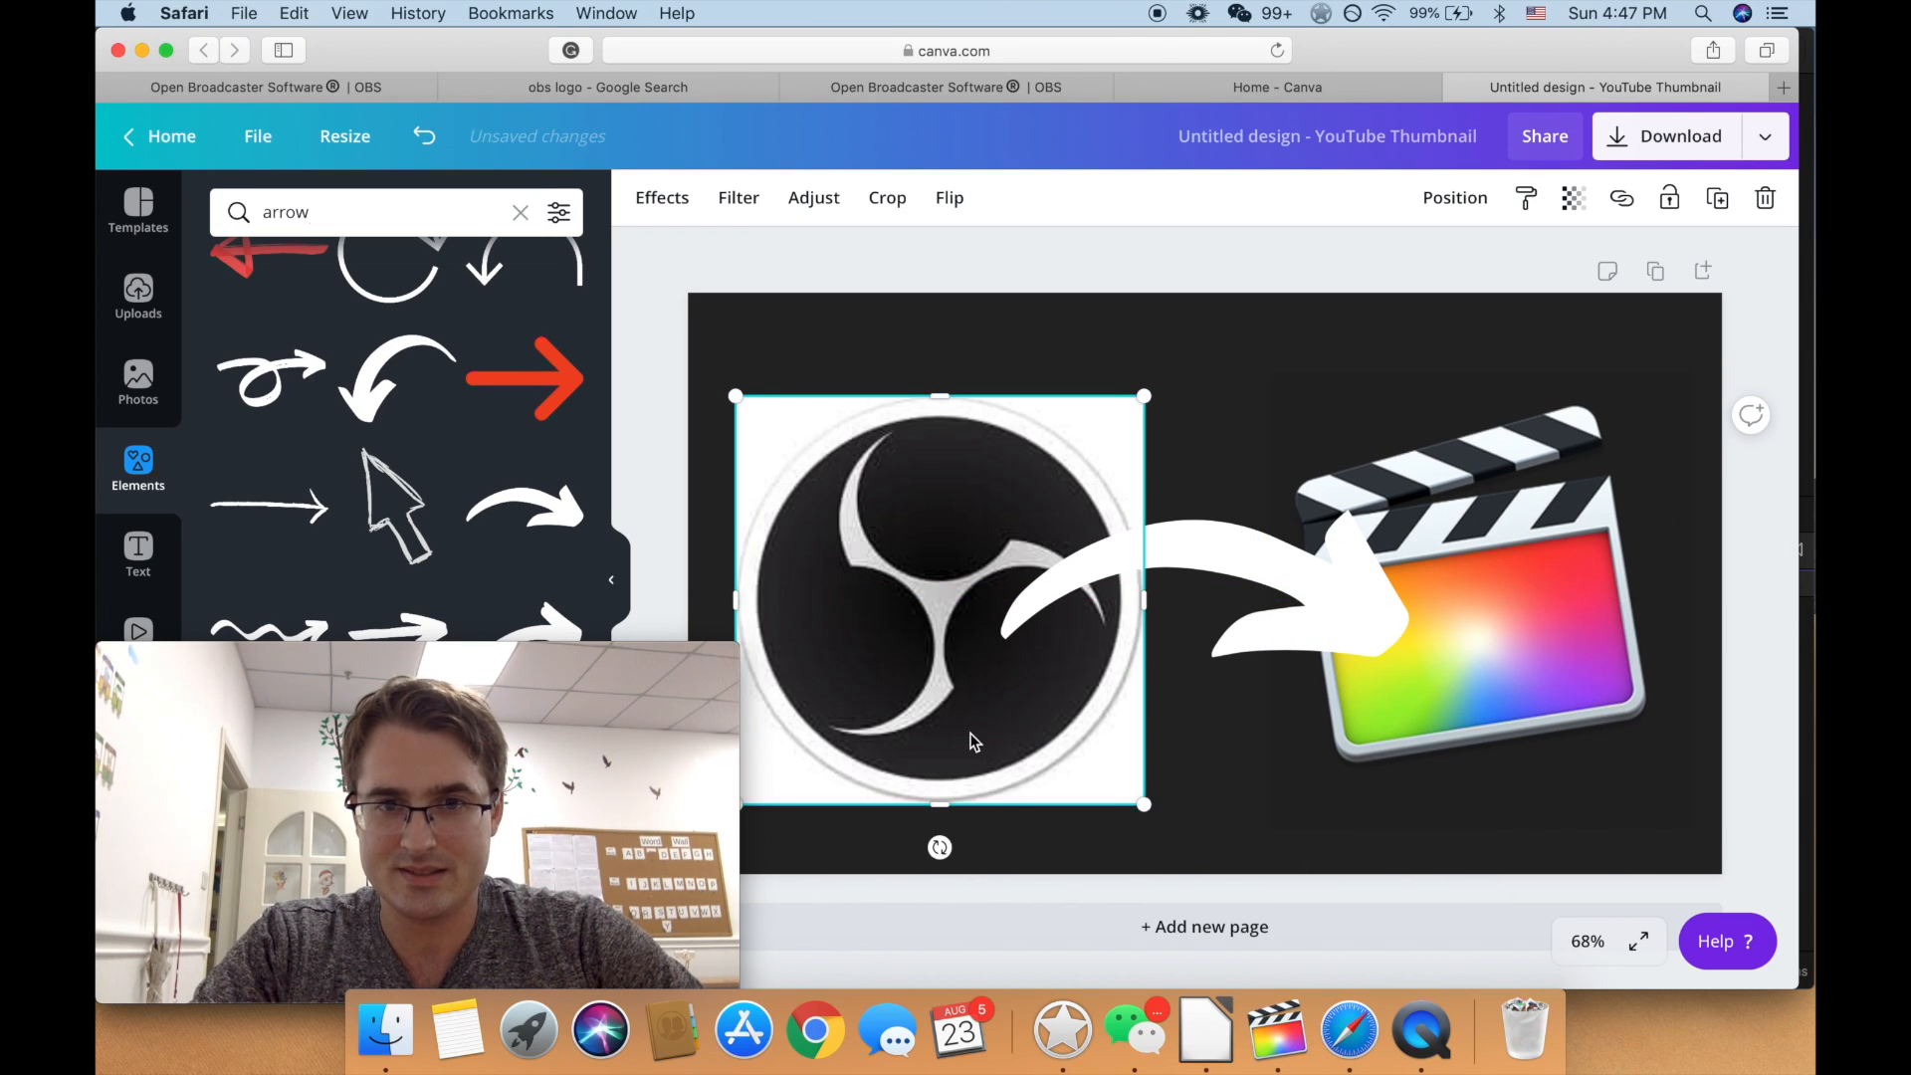
{"action": "left_click_drag", "start_coordinate": [978, 711], "coordinate": [968, 753]}
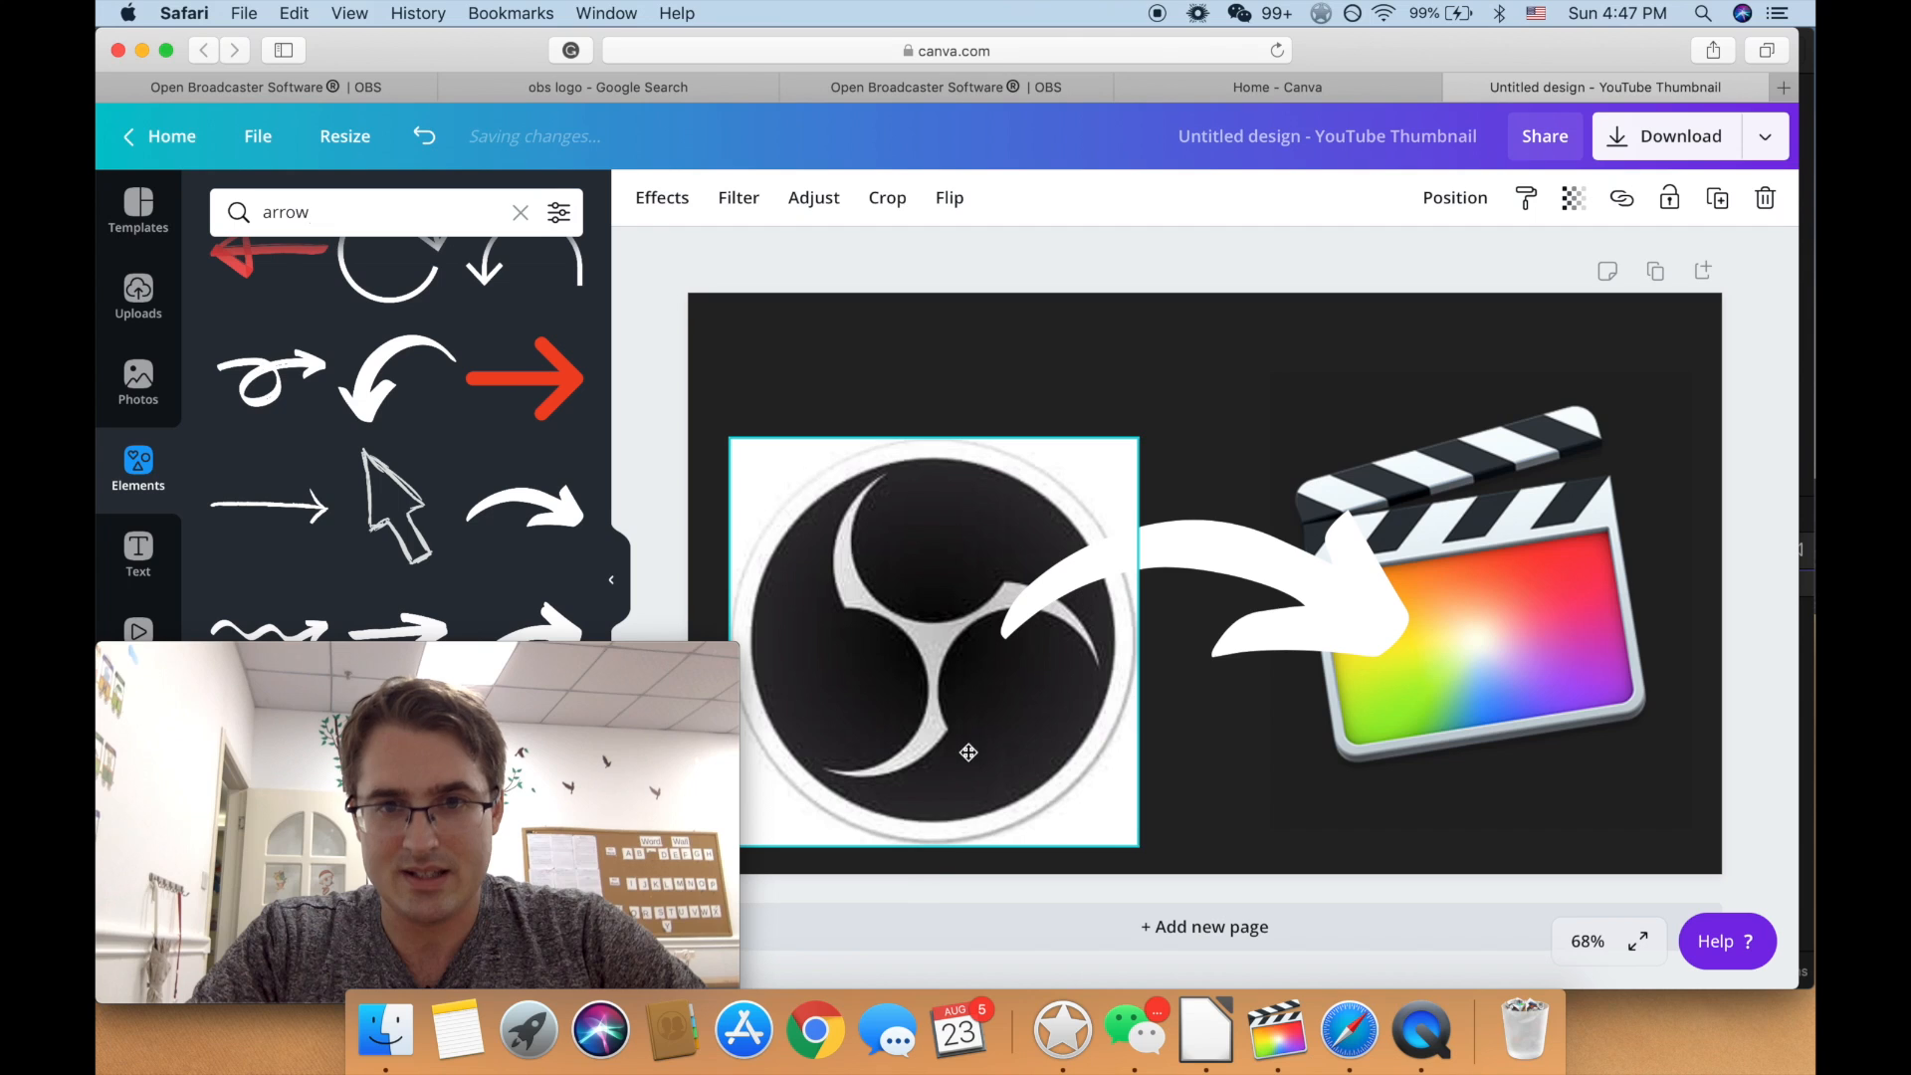
{"action": "left_click", "coordinate": [1530, 640]}
{"action": "left_click_drag", "start_coordinate": [1531, 694], "coordinate": [1533, 704]}
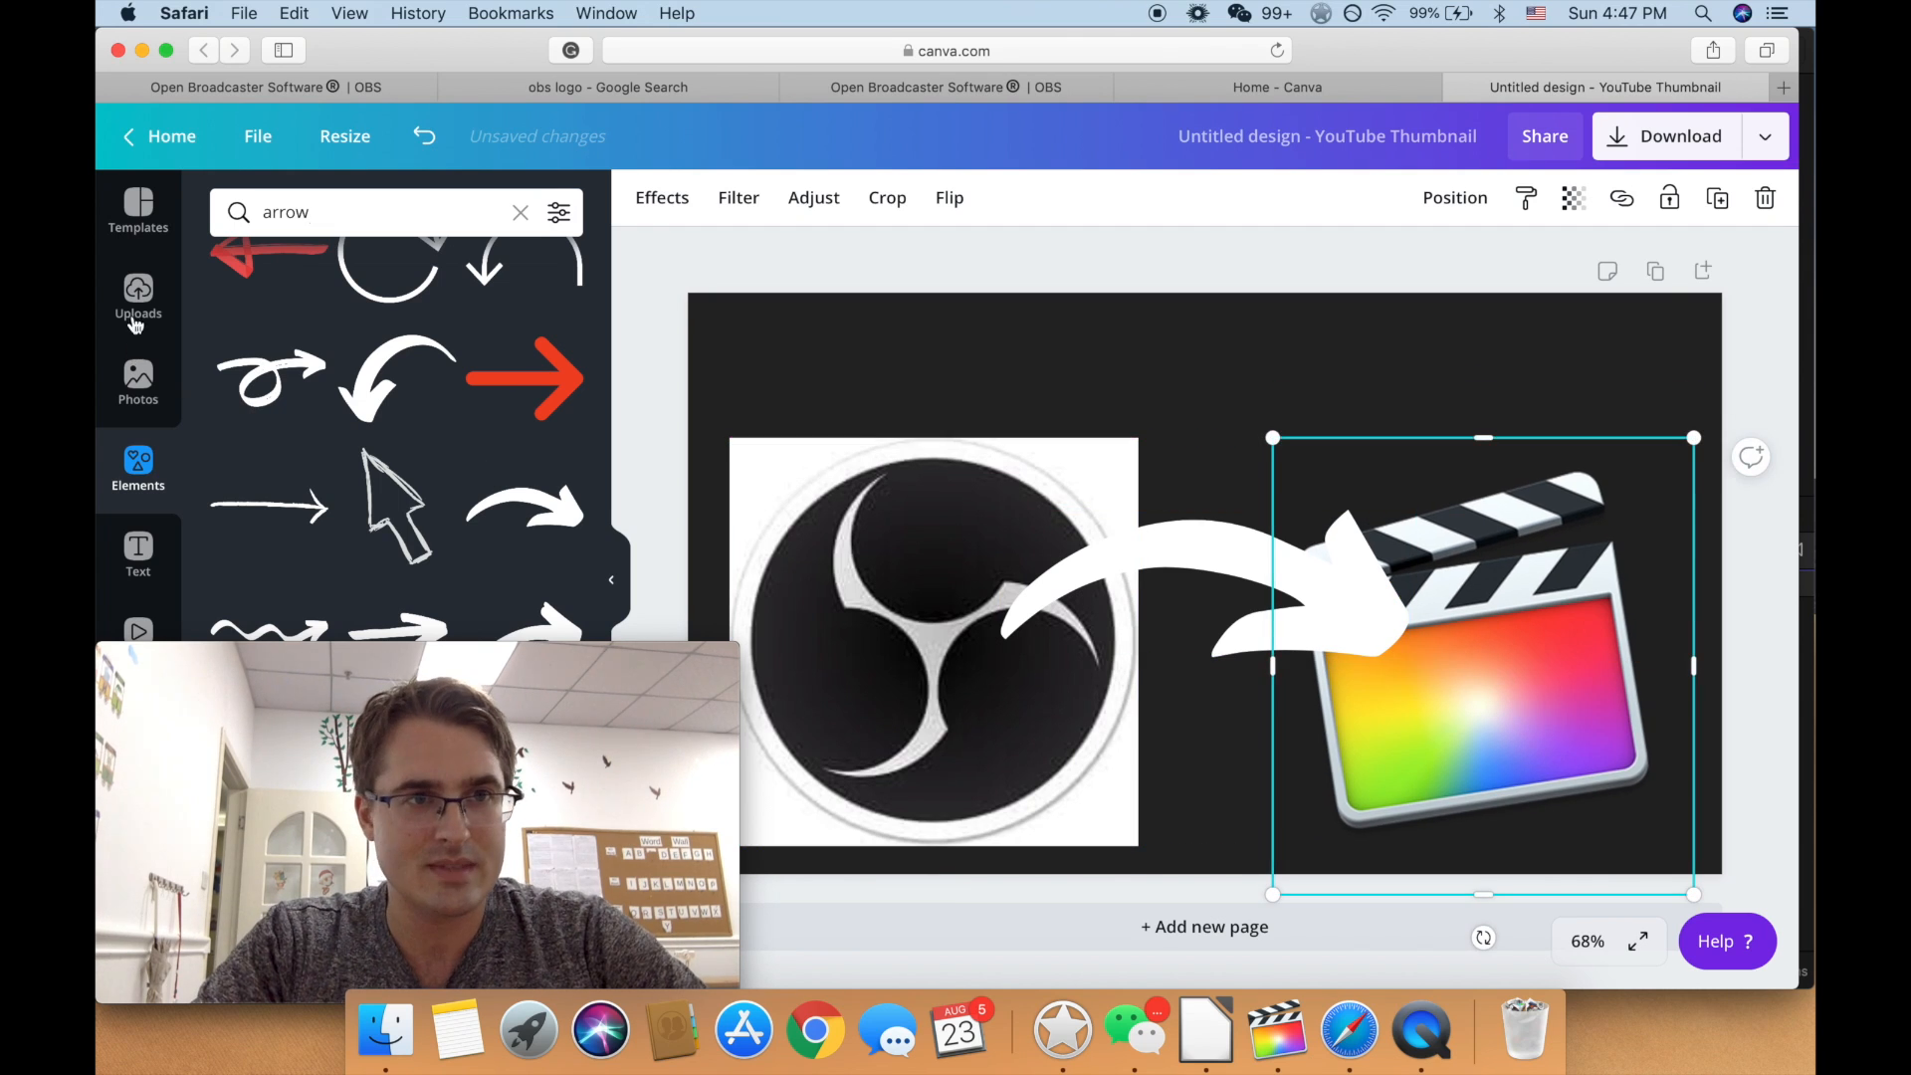
Step: Add a heading reading "OBS" above the OBS logo
{"action": "left_click", "coordinate": [152, 383]}
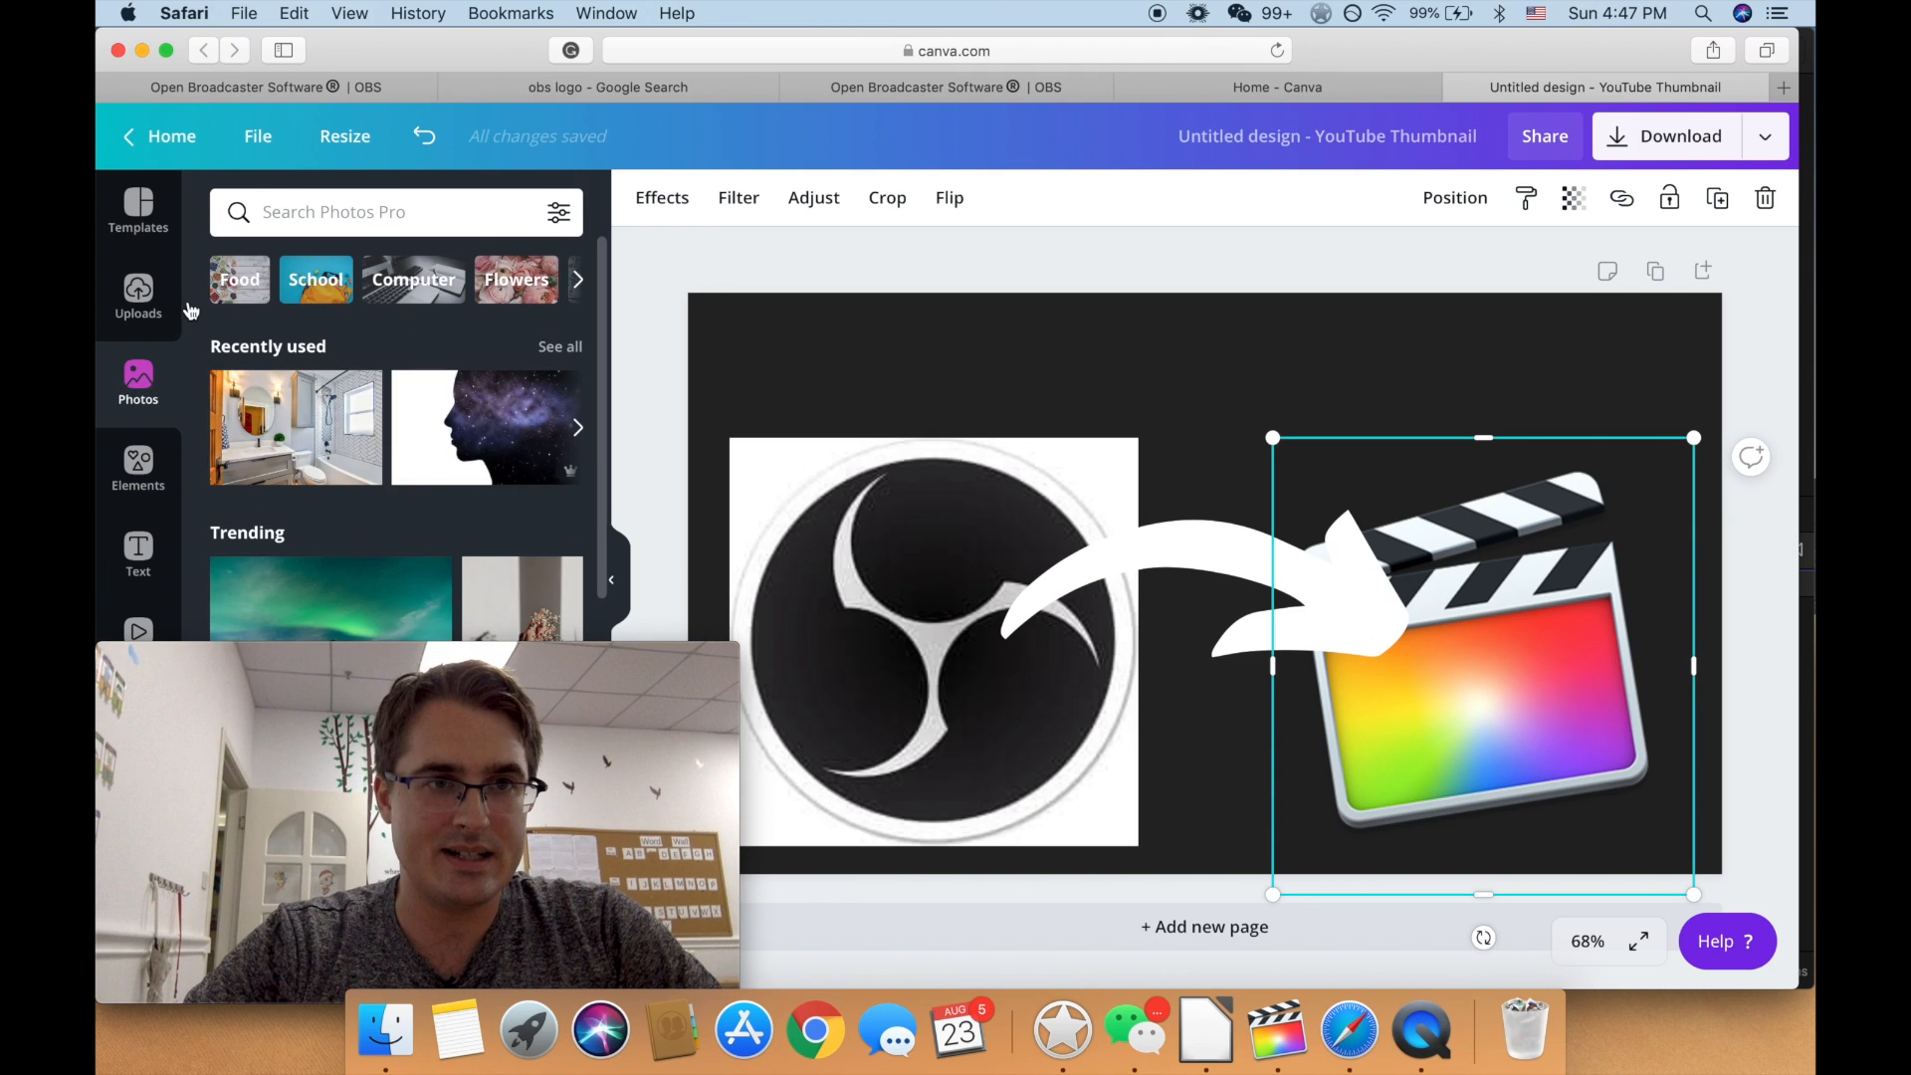
{"action": "scroll", "coordinate": [138, 403], "scroll_direction": "down", "scroll_amount": 1}
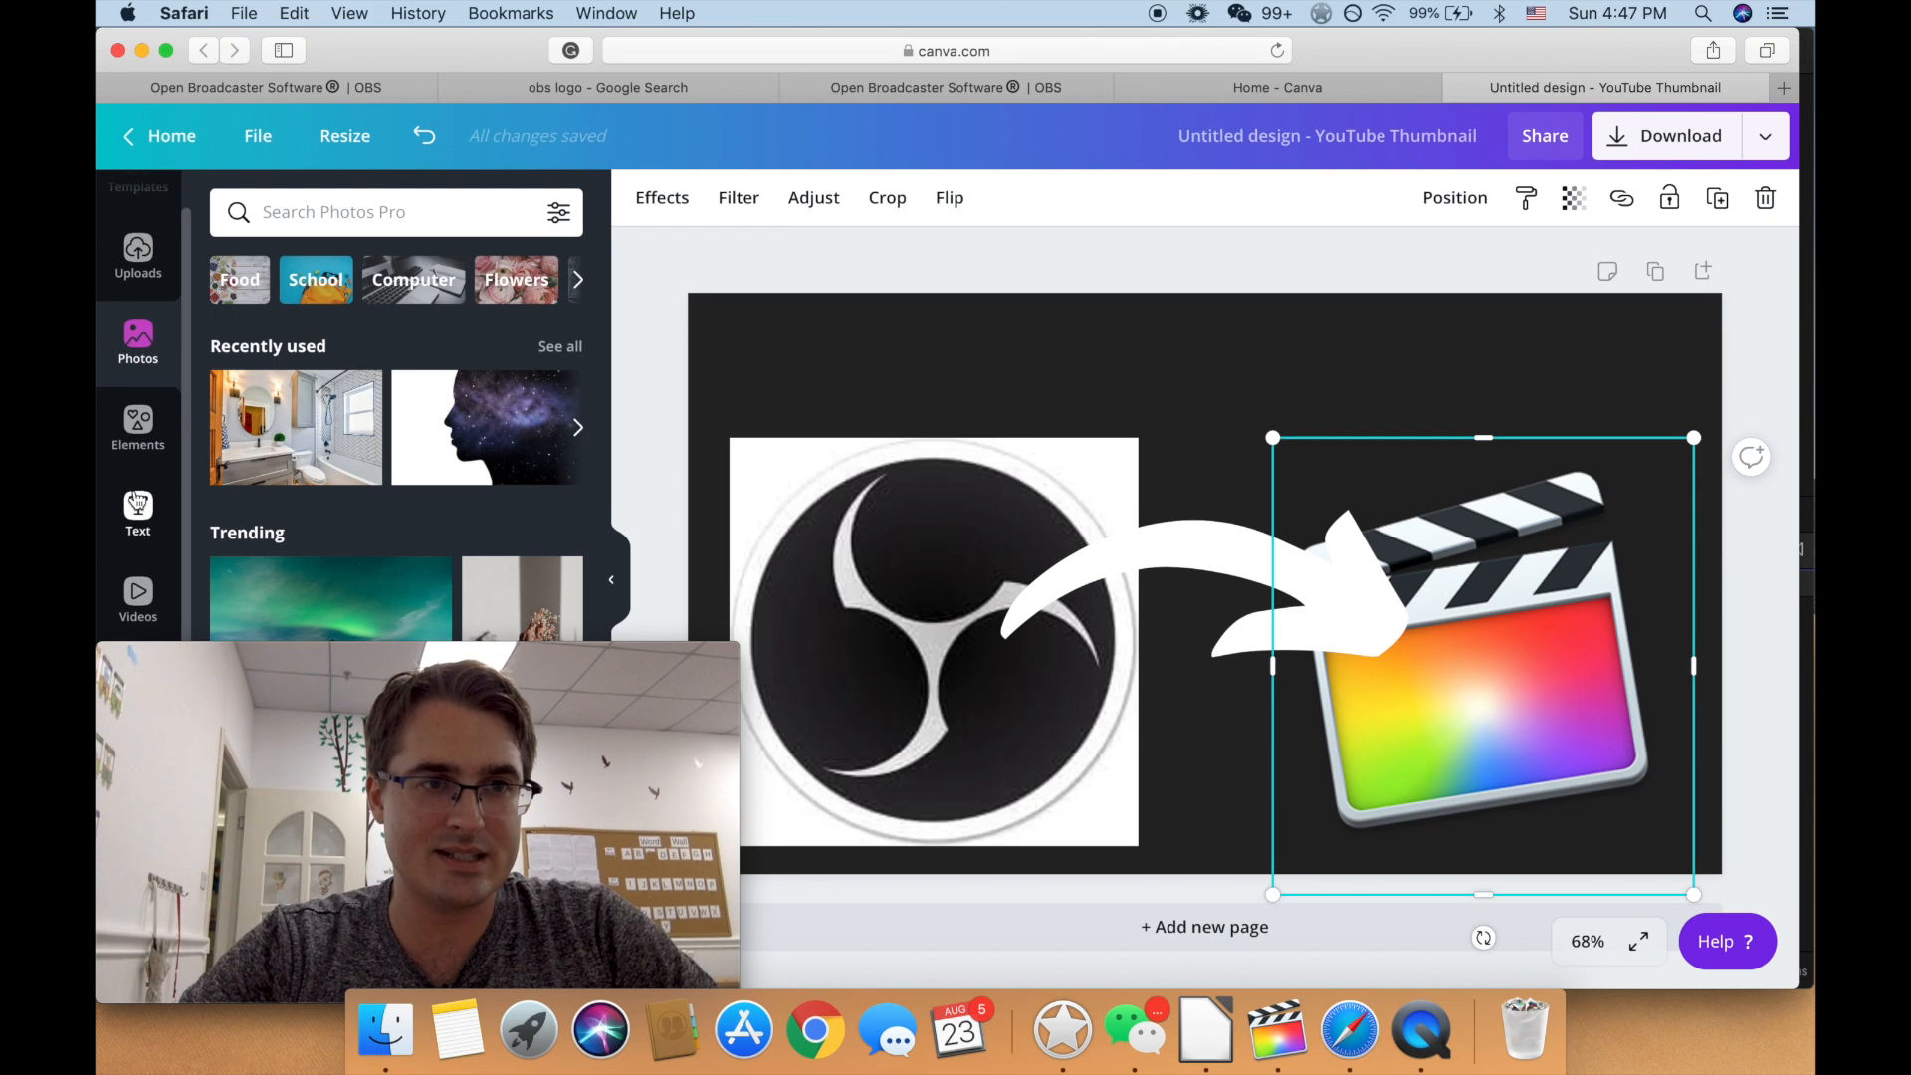
{"action": "left_click", "coordinate": [145, 502]}
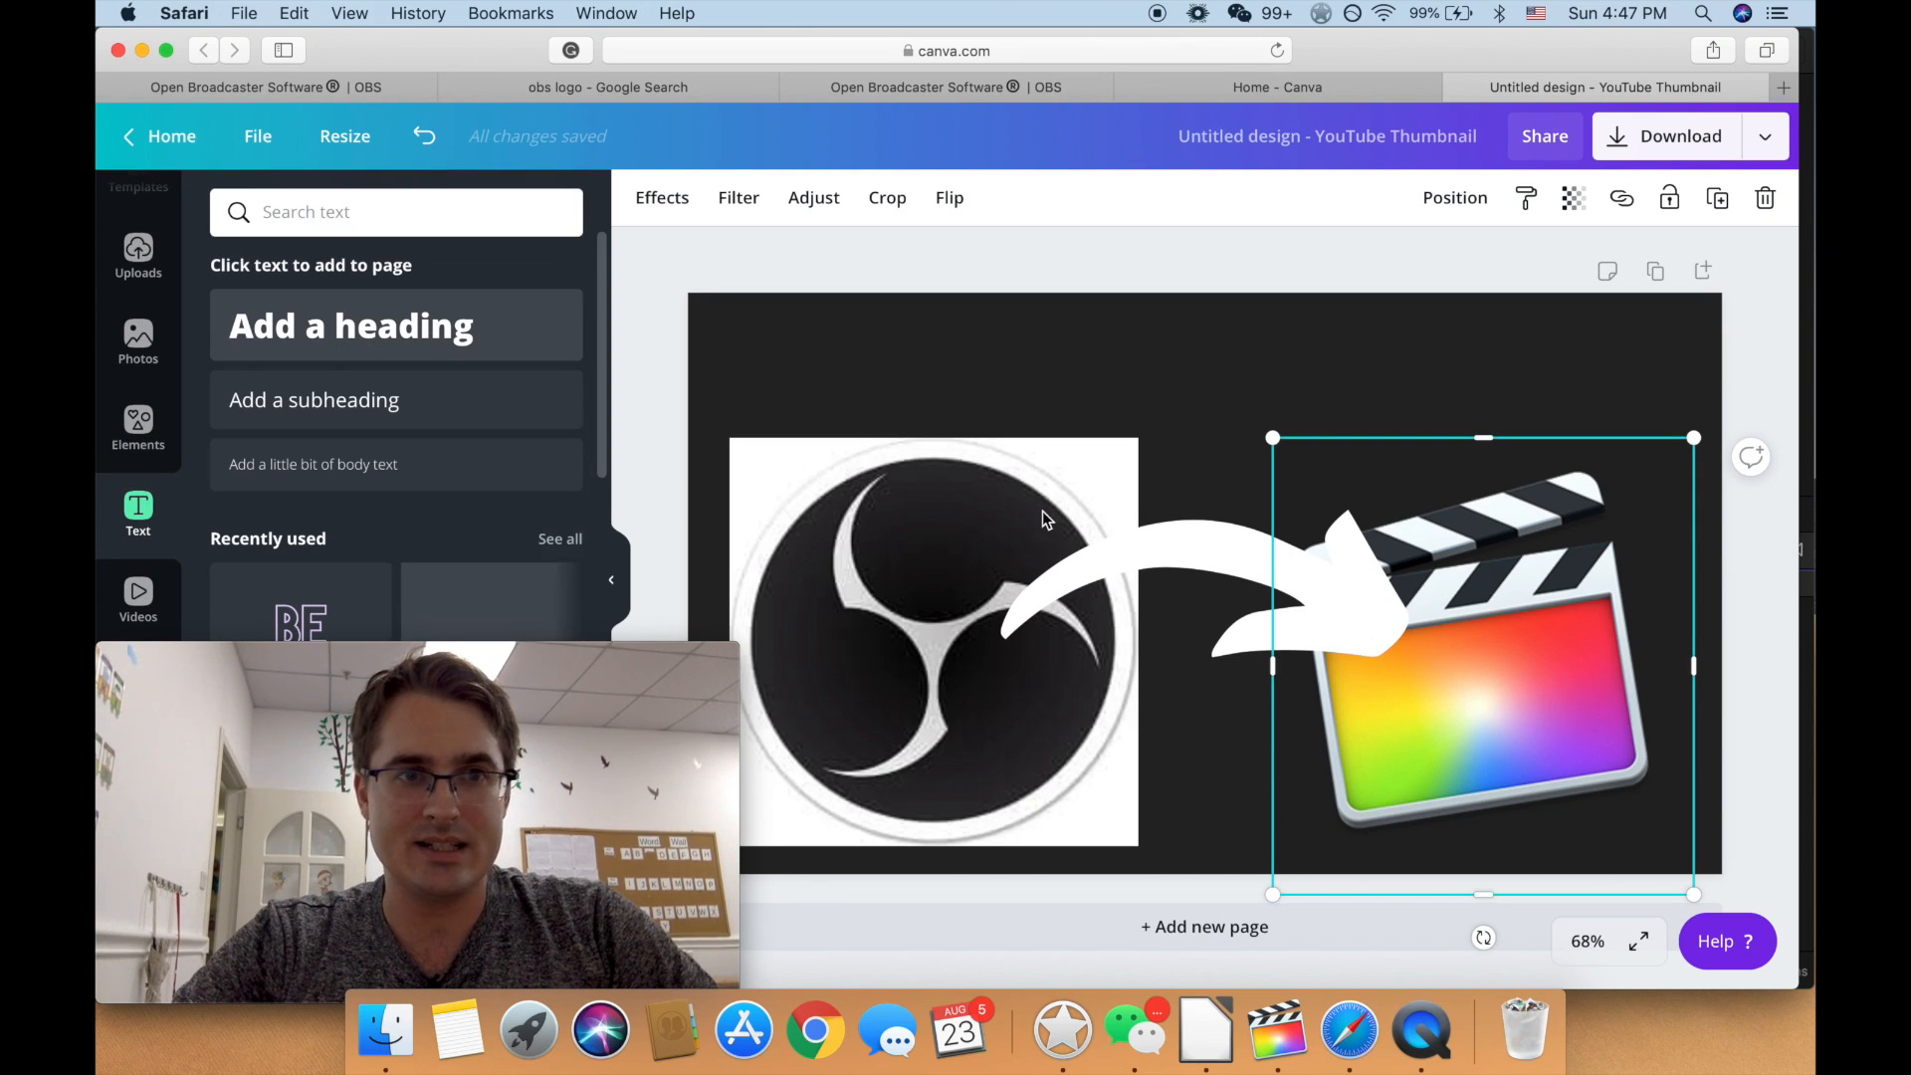
{"action": "left_click", "coordinate": [396, 325]}
{"action": "left_click_drag", "start_coordinate": [1194, 587], "coordinate": [968, 423]}
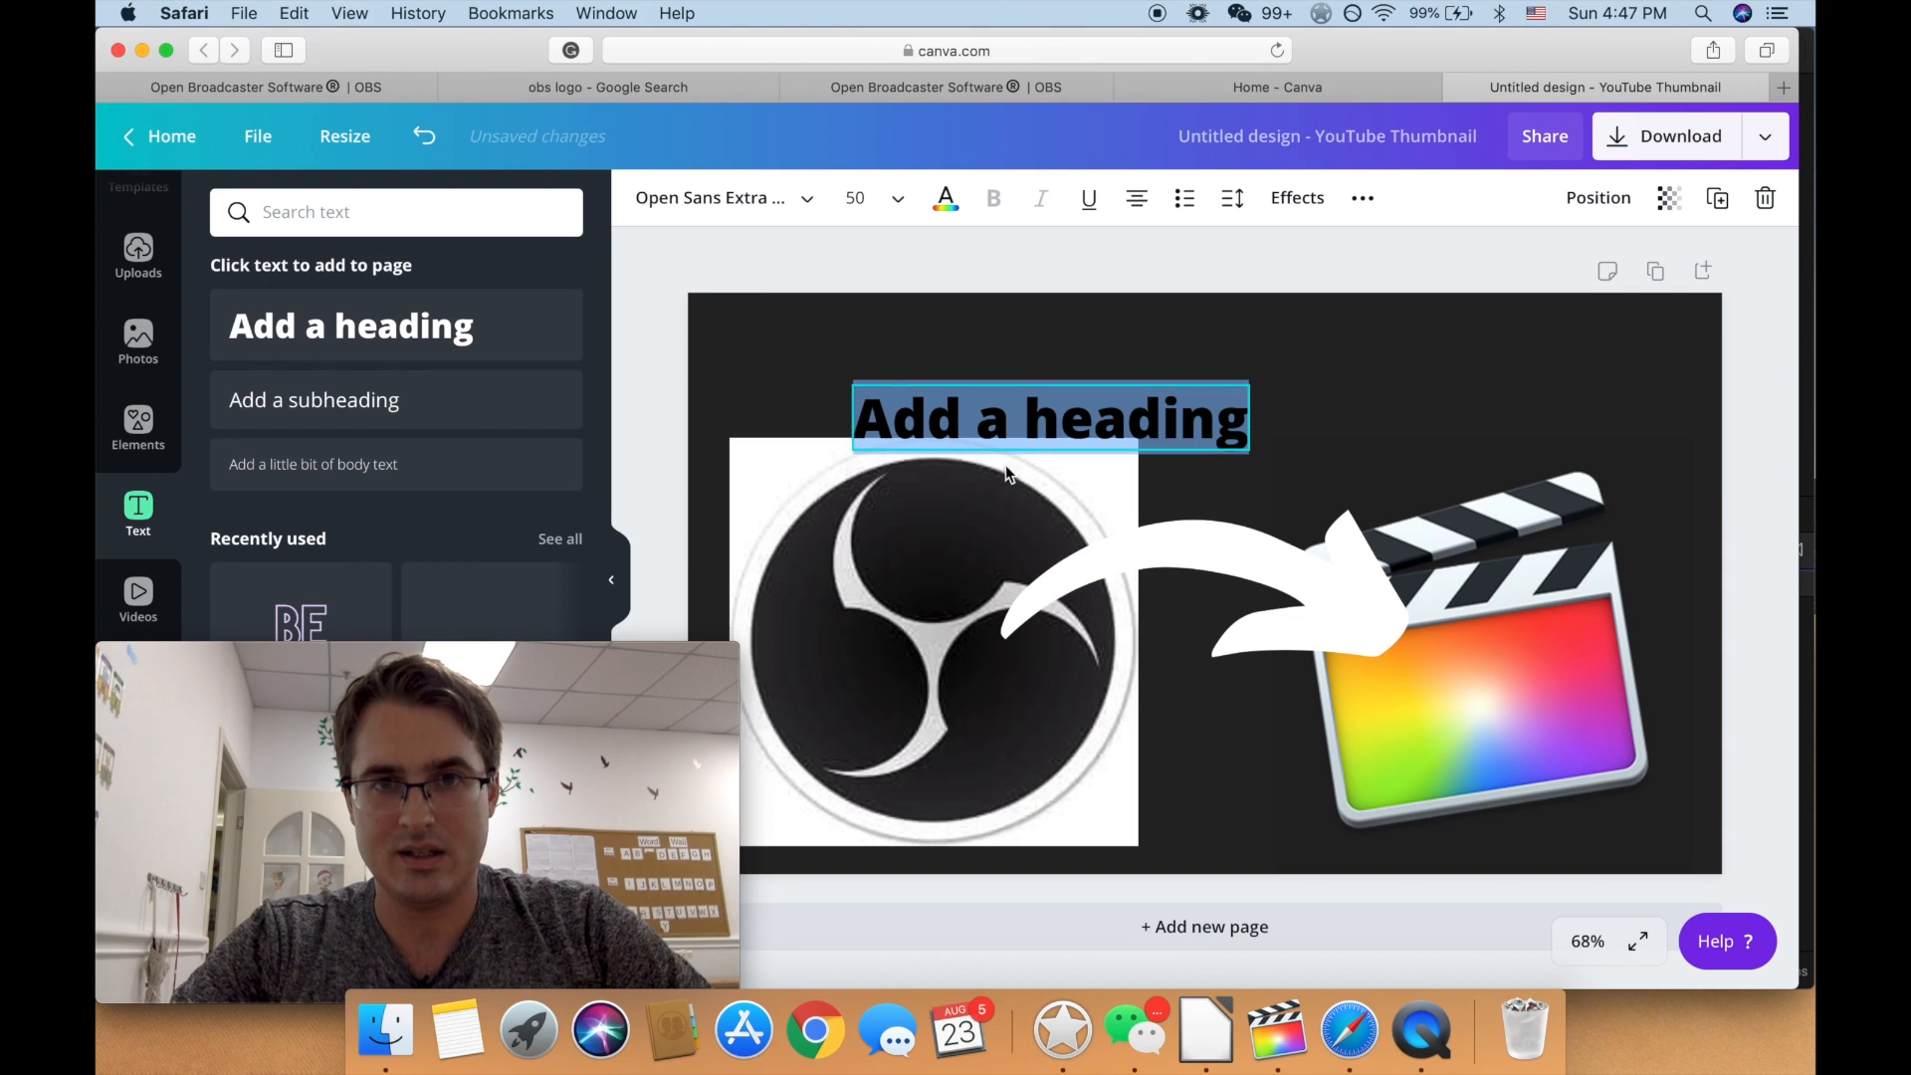
{"action": "key", "text": "BackSpace"}
{"action": "type", "text": "OB"}
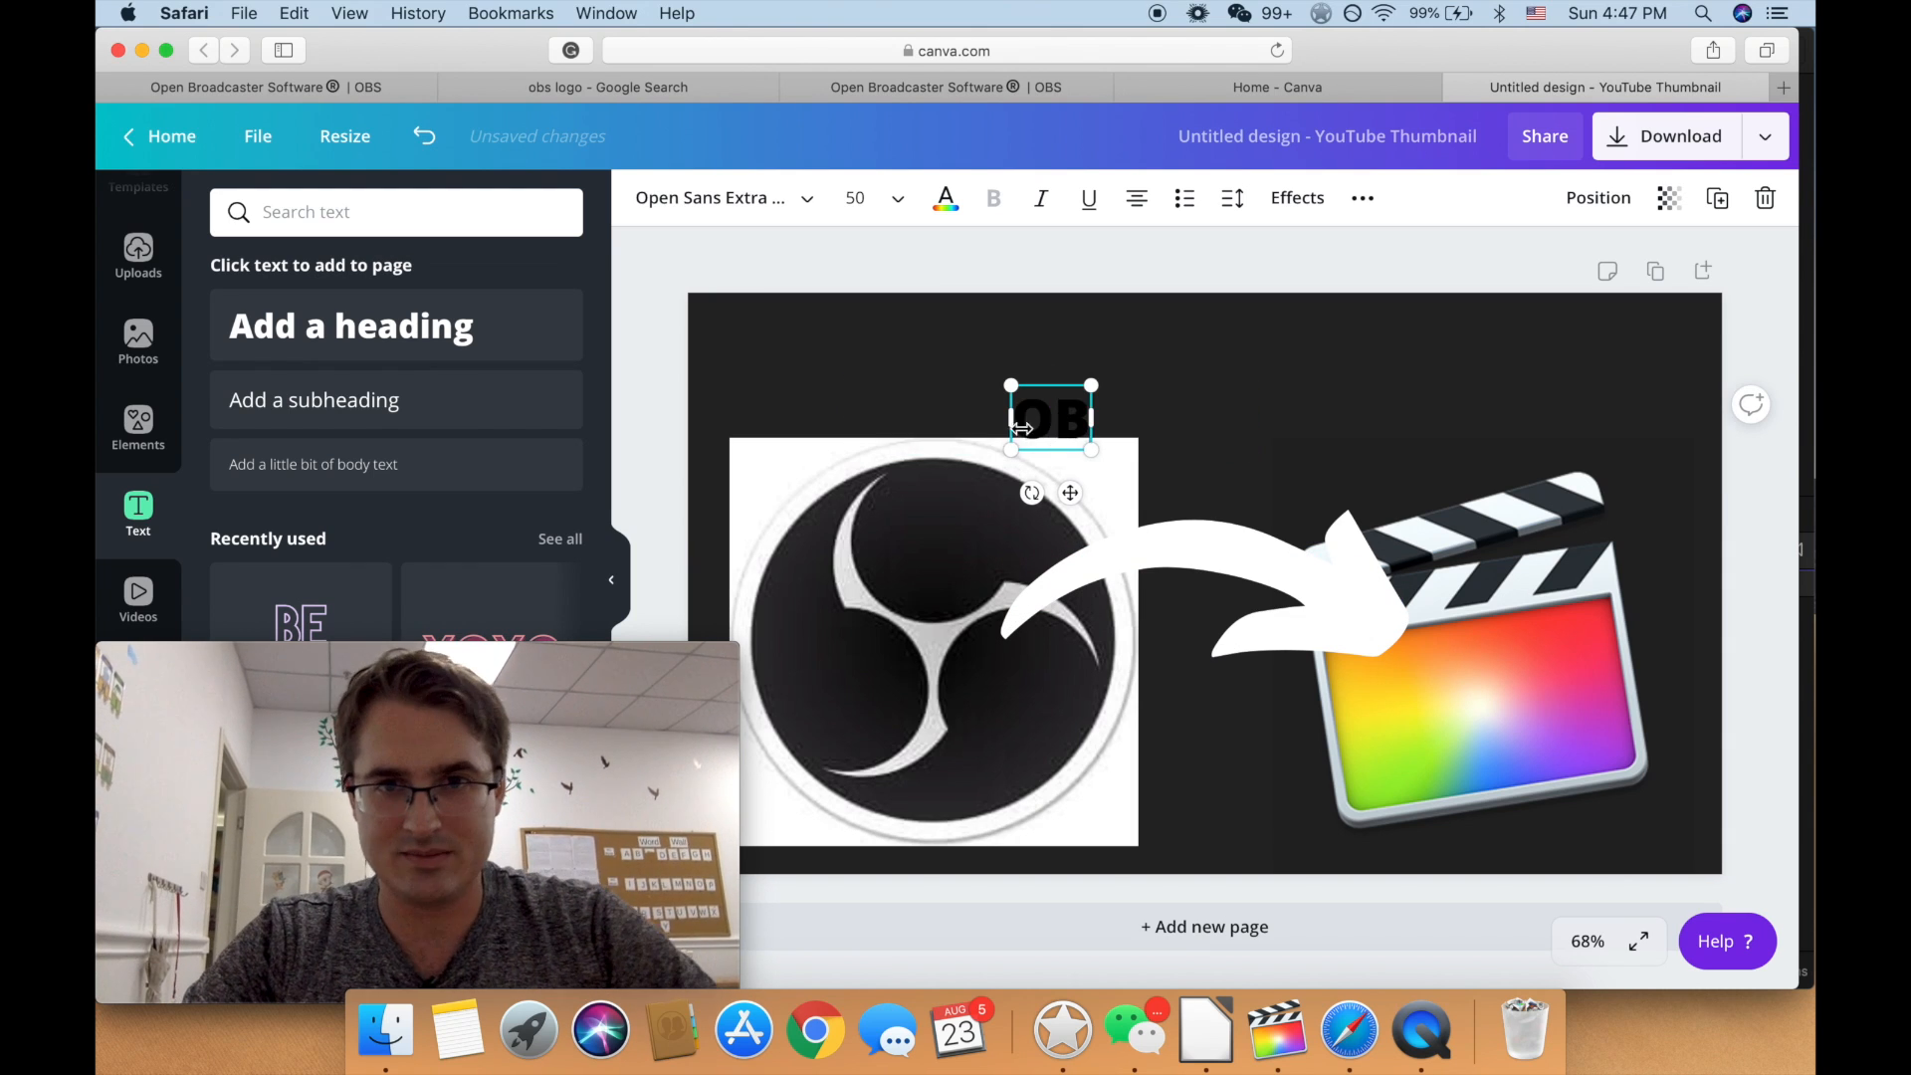
{"action": "type", "text": "S"}
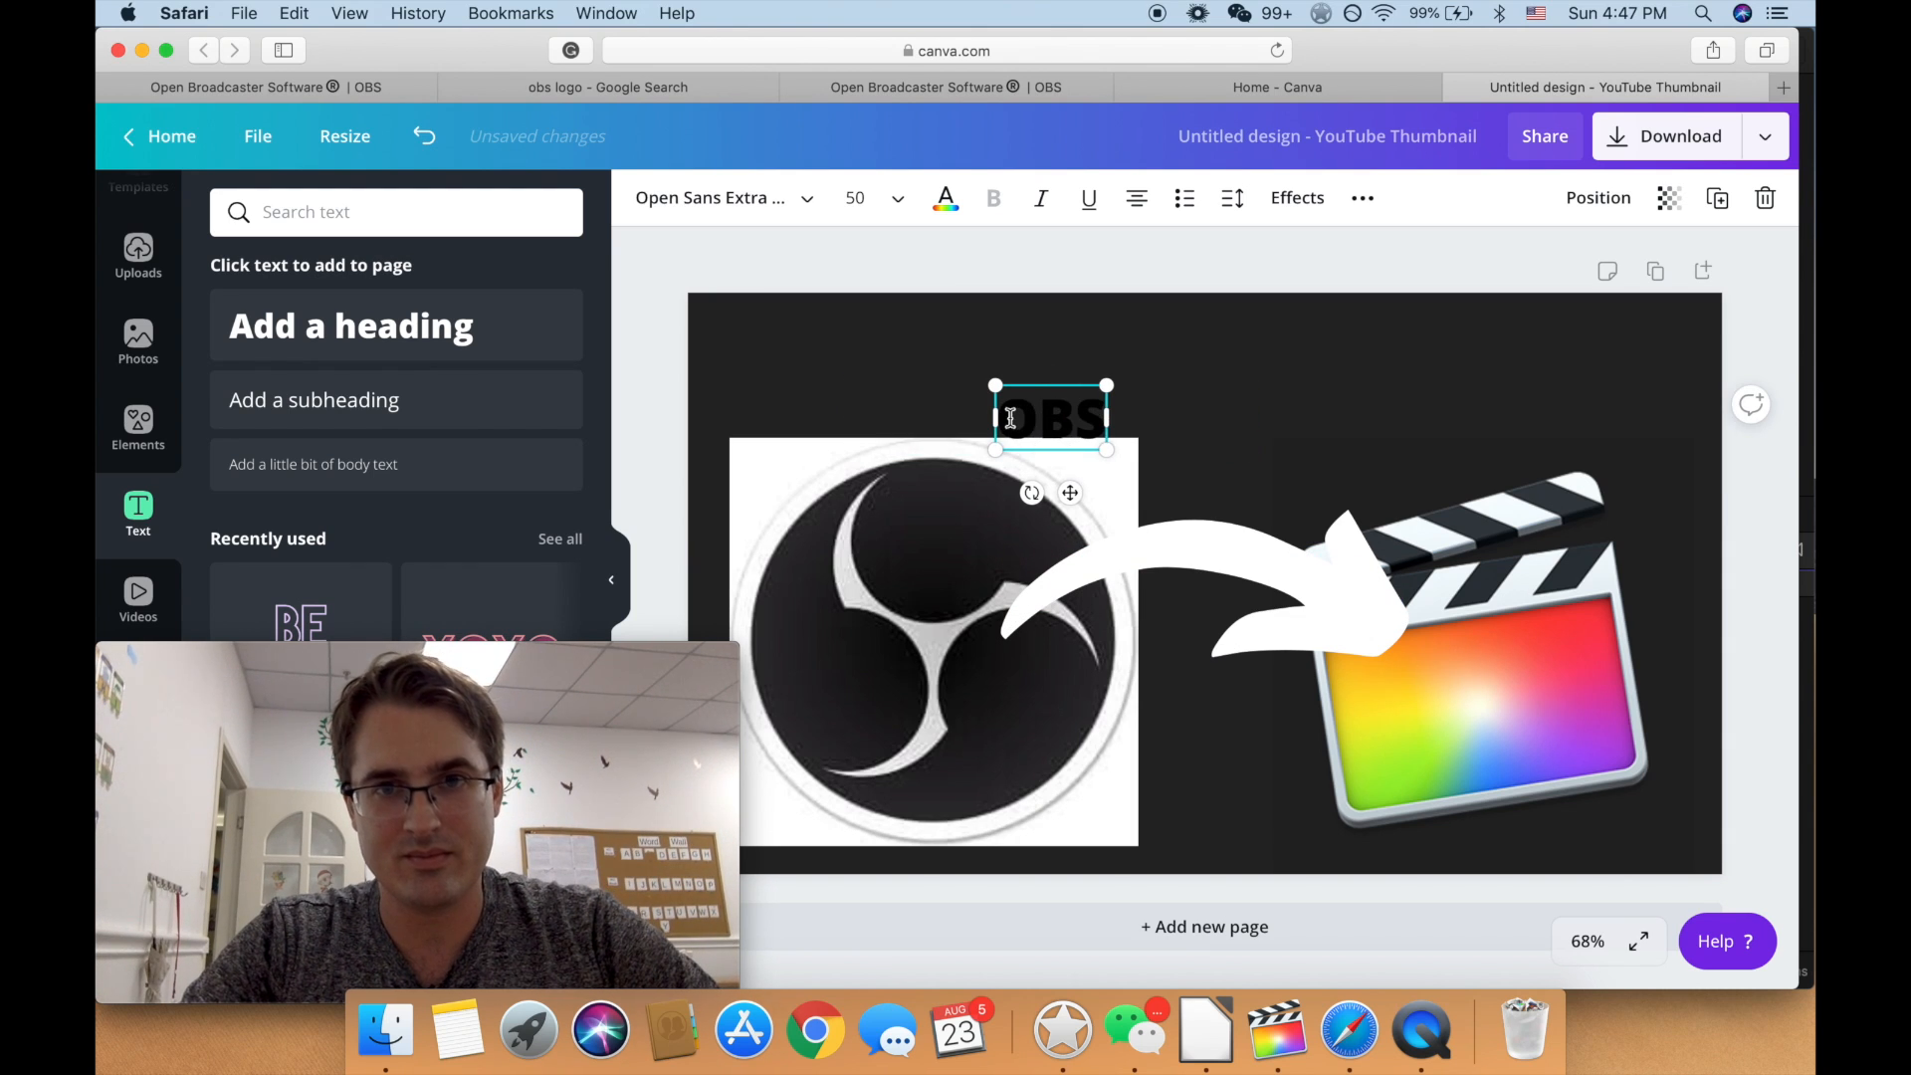
Step: Color the whole "OBS" heading white and enlarge it to font size 95.2, centered above the OBS logo
{"action": "left_click_drag", "start_coordinate": [1010, 418], "coordinate": [1116, 418]}
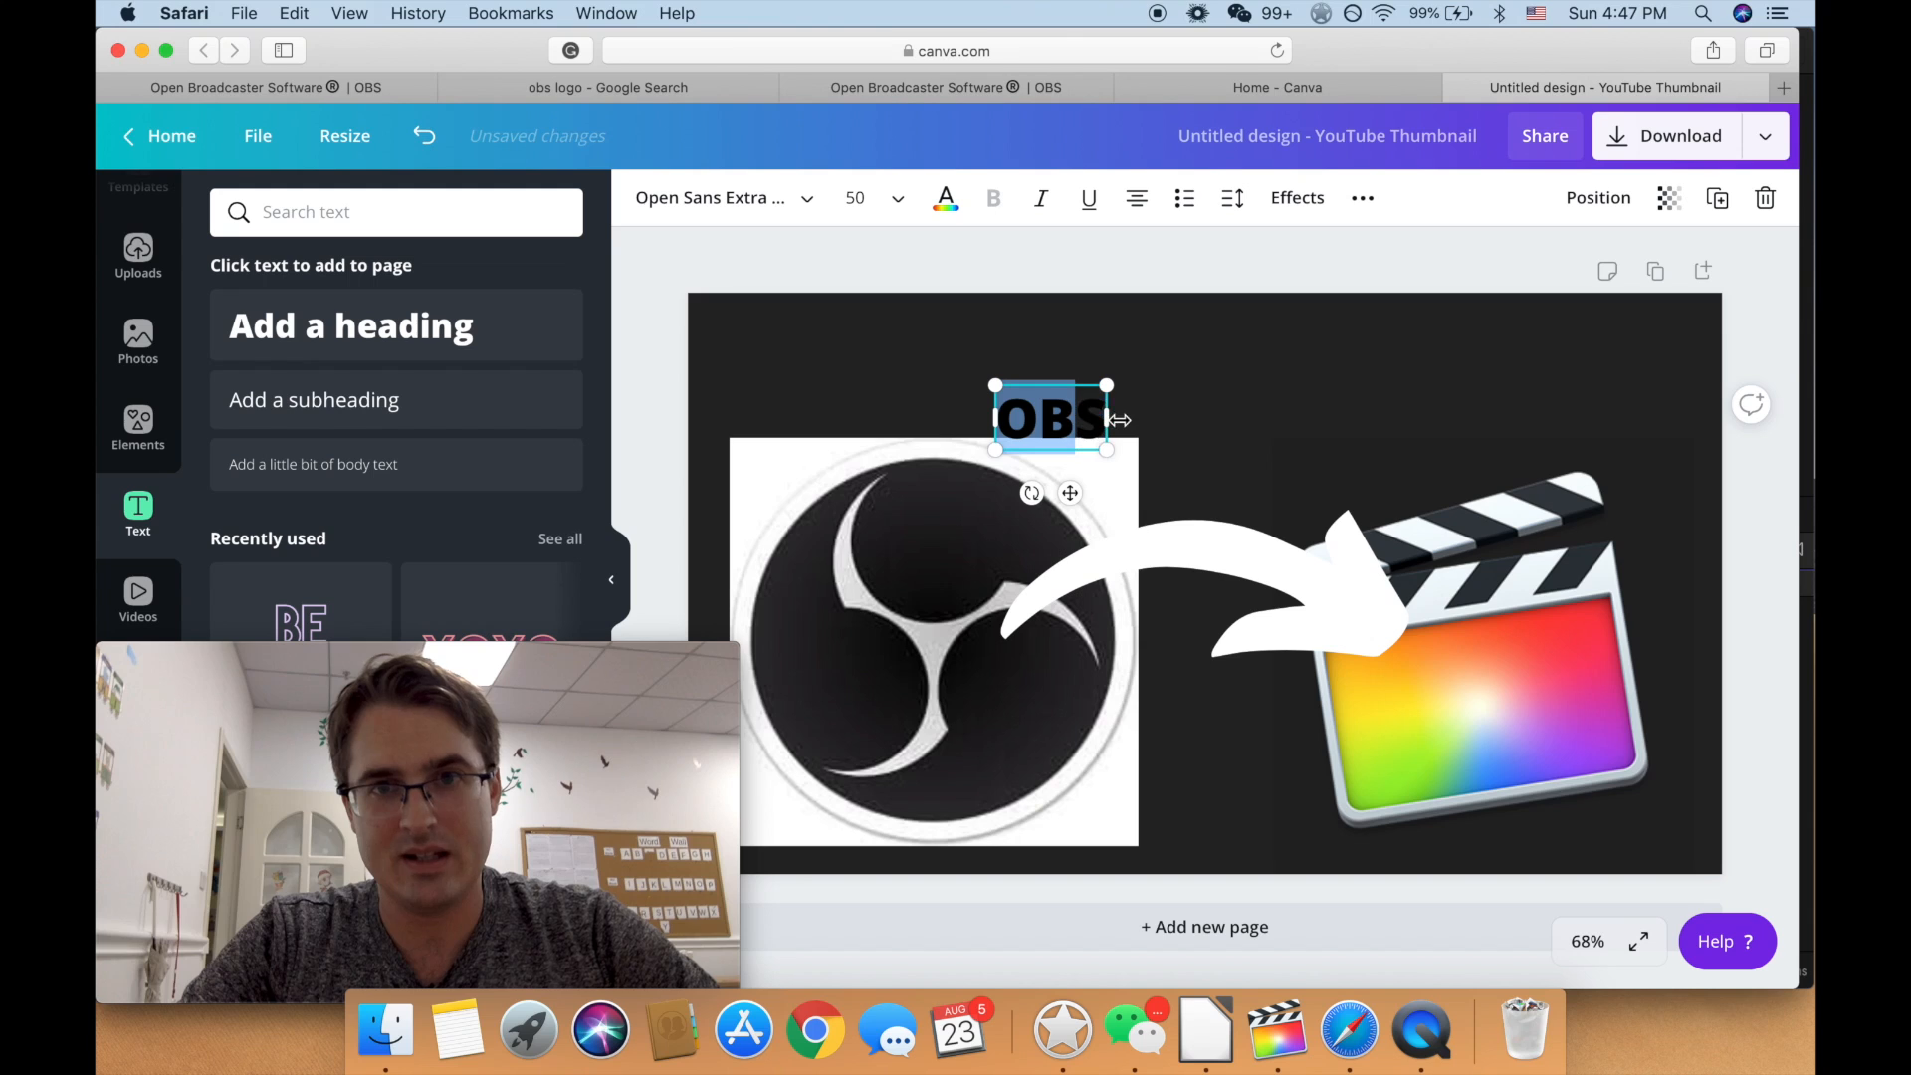
{"action": "left_click", "coordinate": [943, 201]}
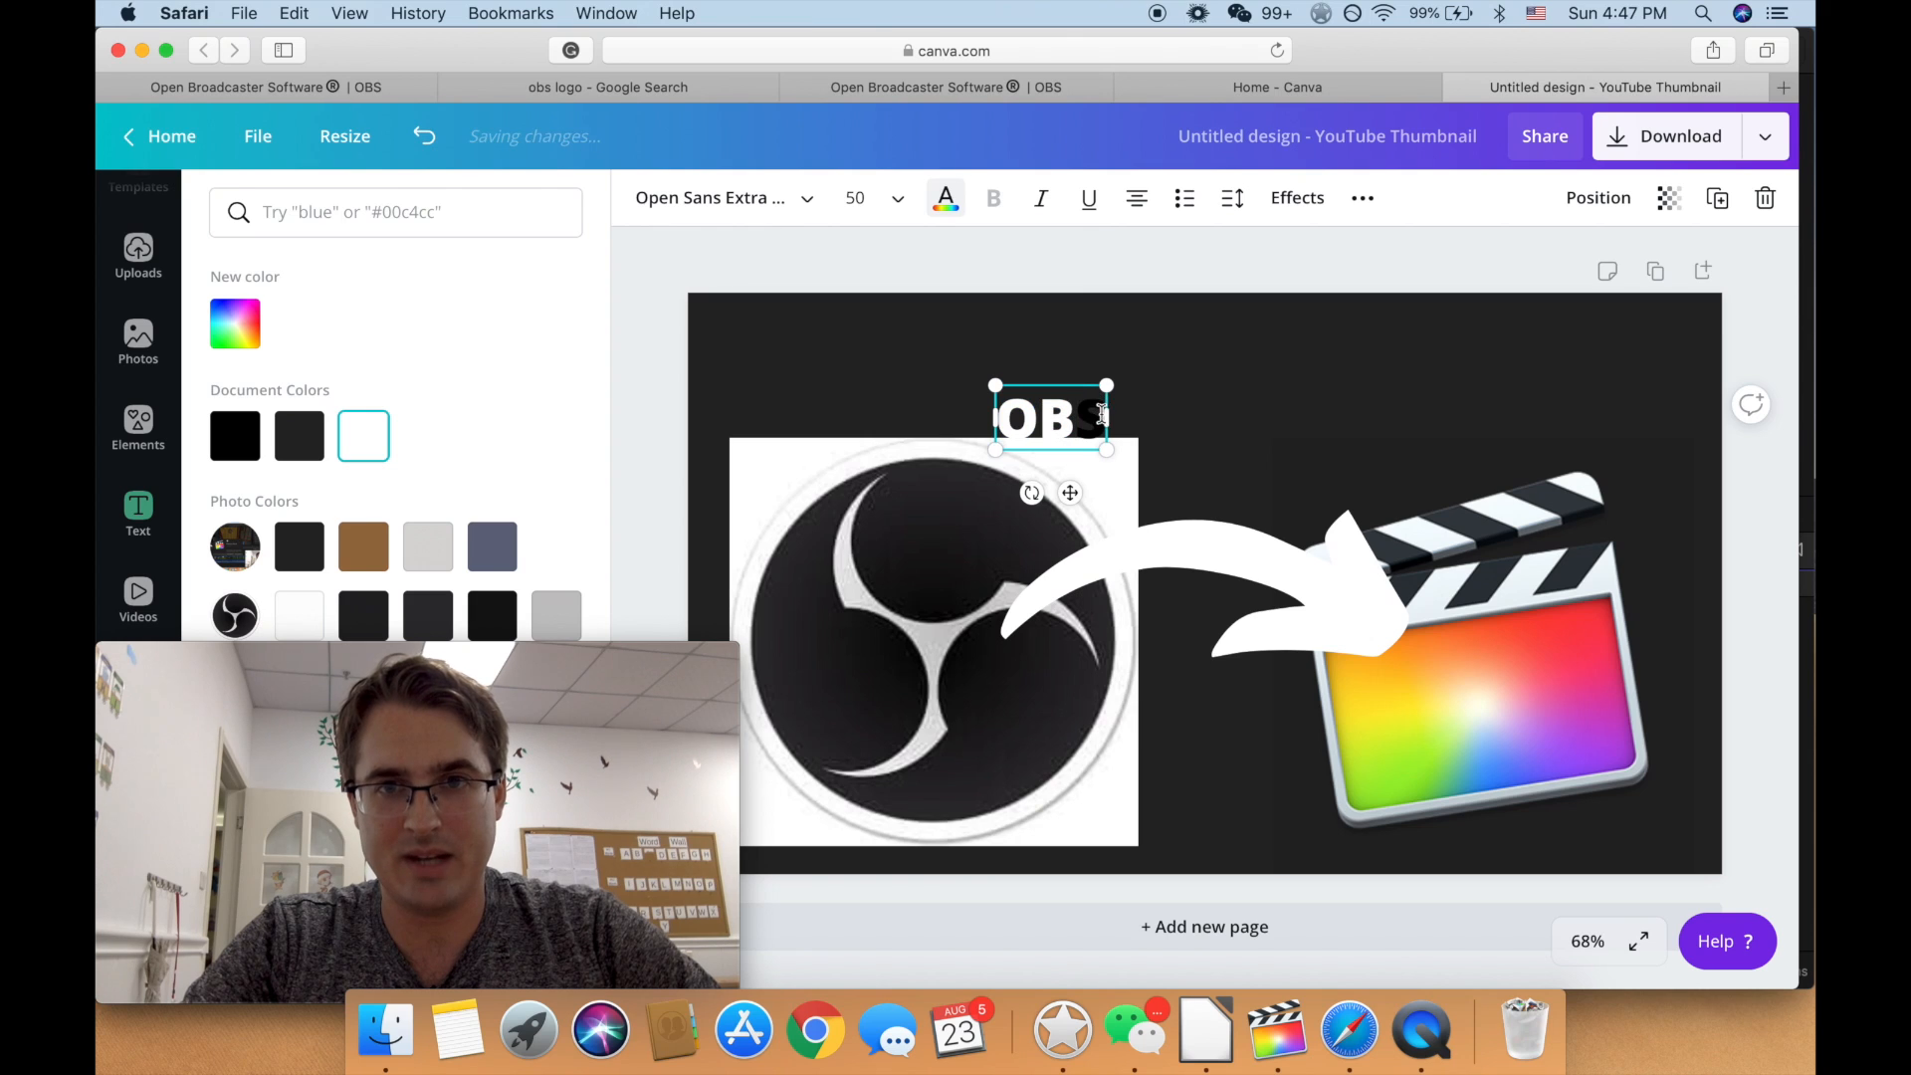
{"action": "left_click_drag", "start_coordinate": [1108, 413], "coordinate": [974, 415]}
{"action": "left_click", "coordinate": [365, 443]}
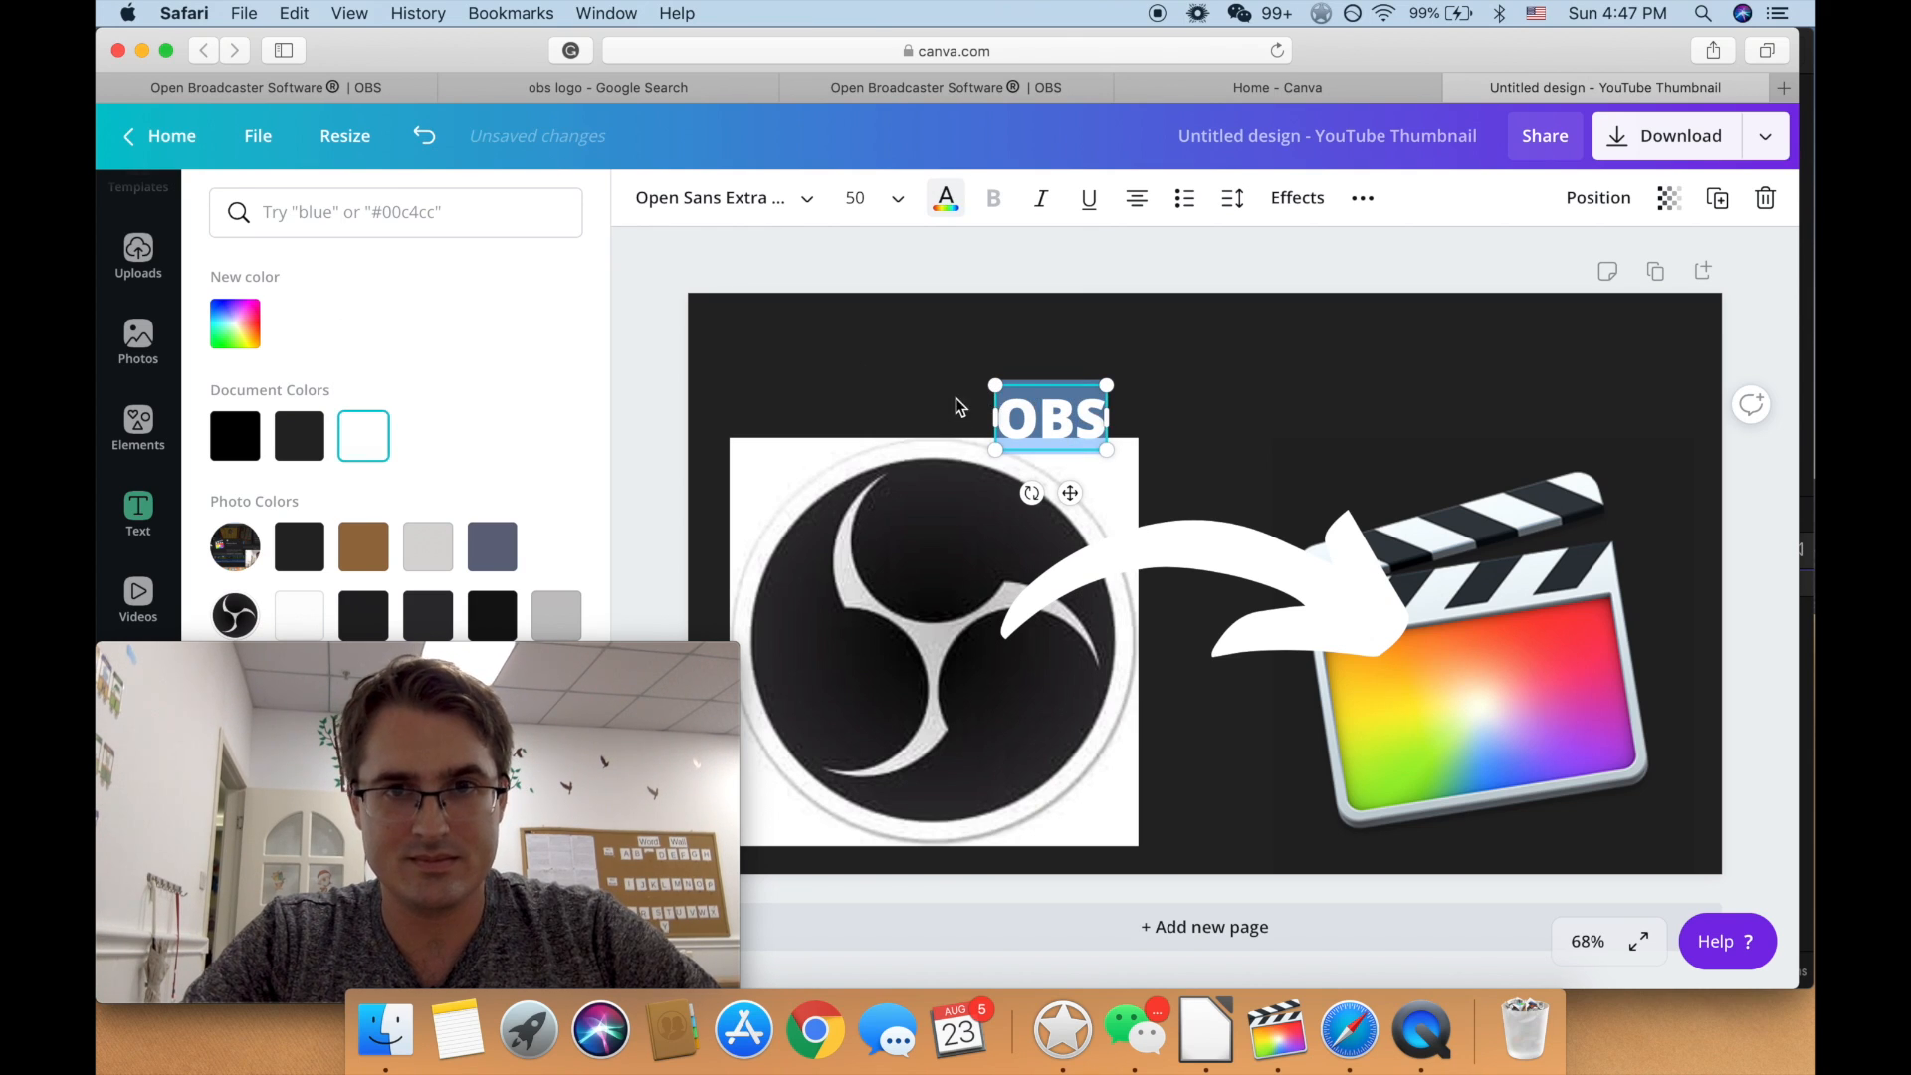
{"action": "key", "text": "Escape"}
{"action": "left_click_drag", "start_coordinate": [880, 354], "coordinate": [999, 321]}
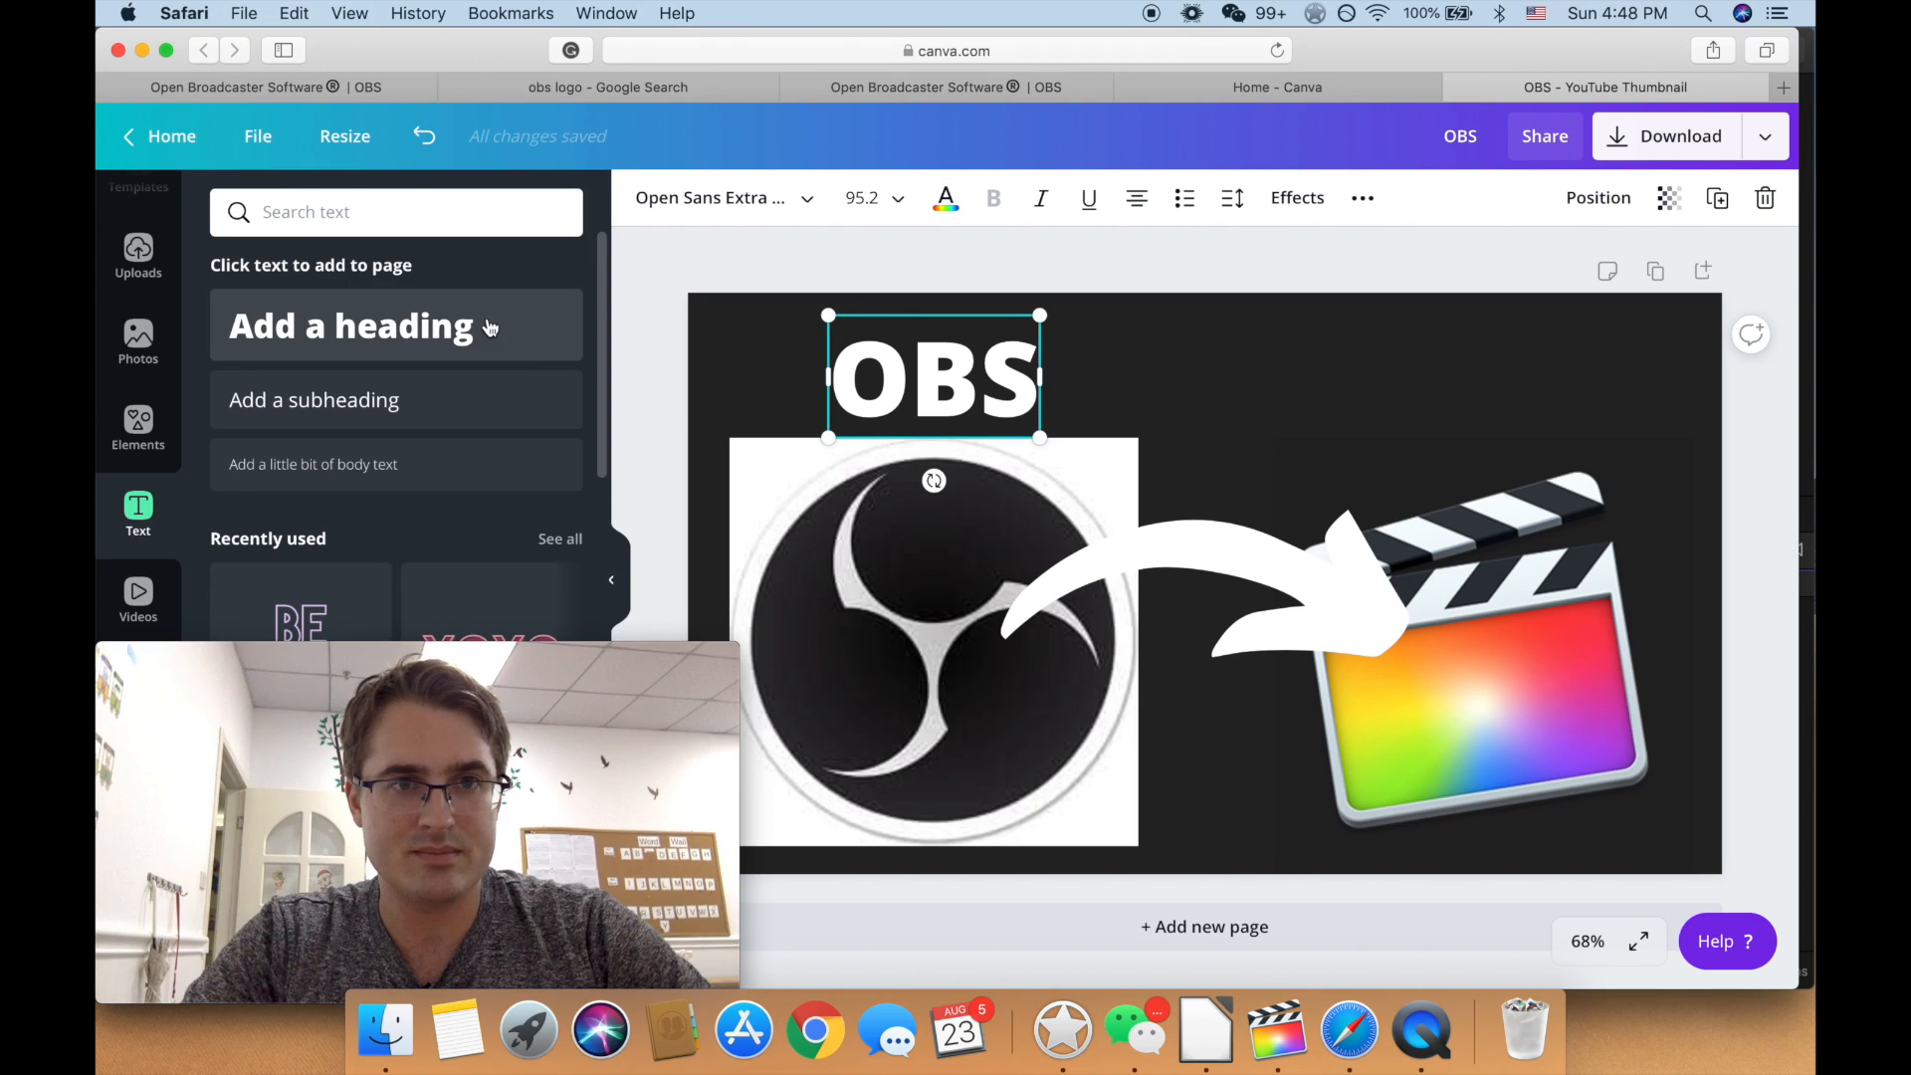
Step: Add a second heading reading "FCP" and place it above the Final Cut Pro icon
{"action": "left_click", "coordinate": [490, 327]}
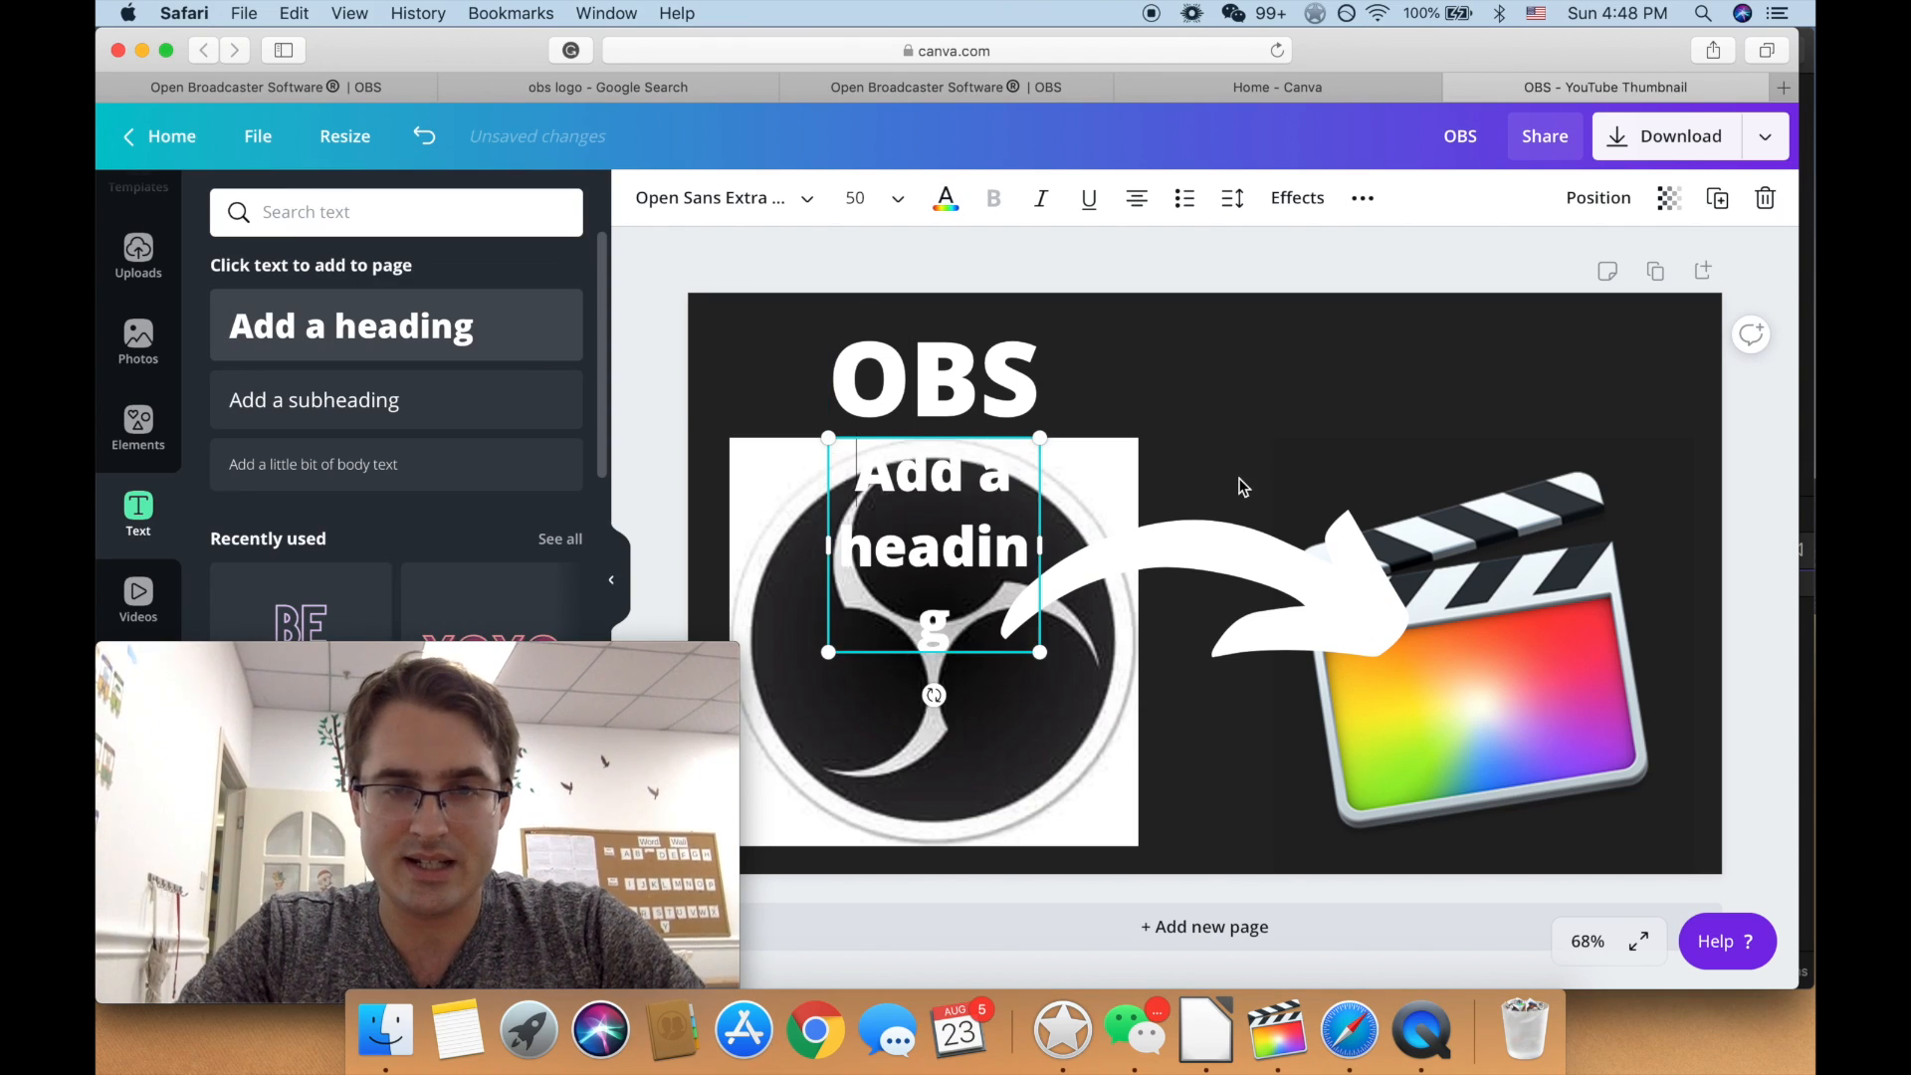
{"action": "type", "text": "FCP"}
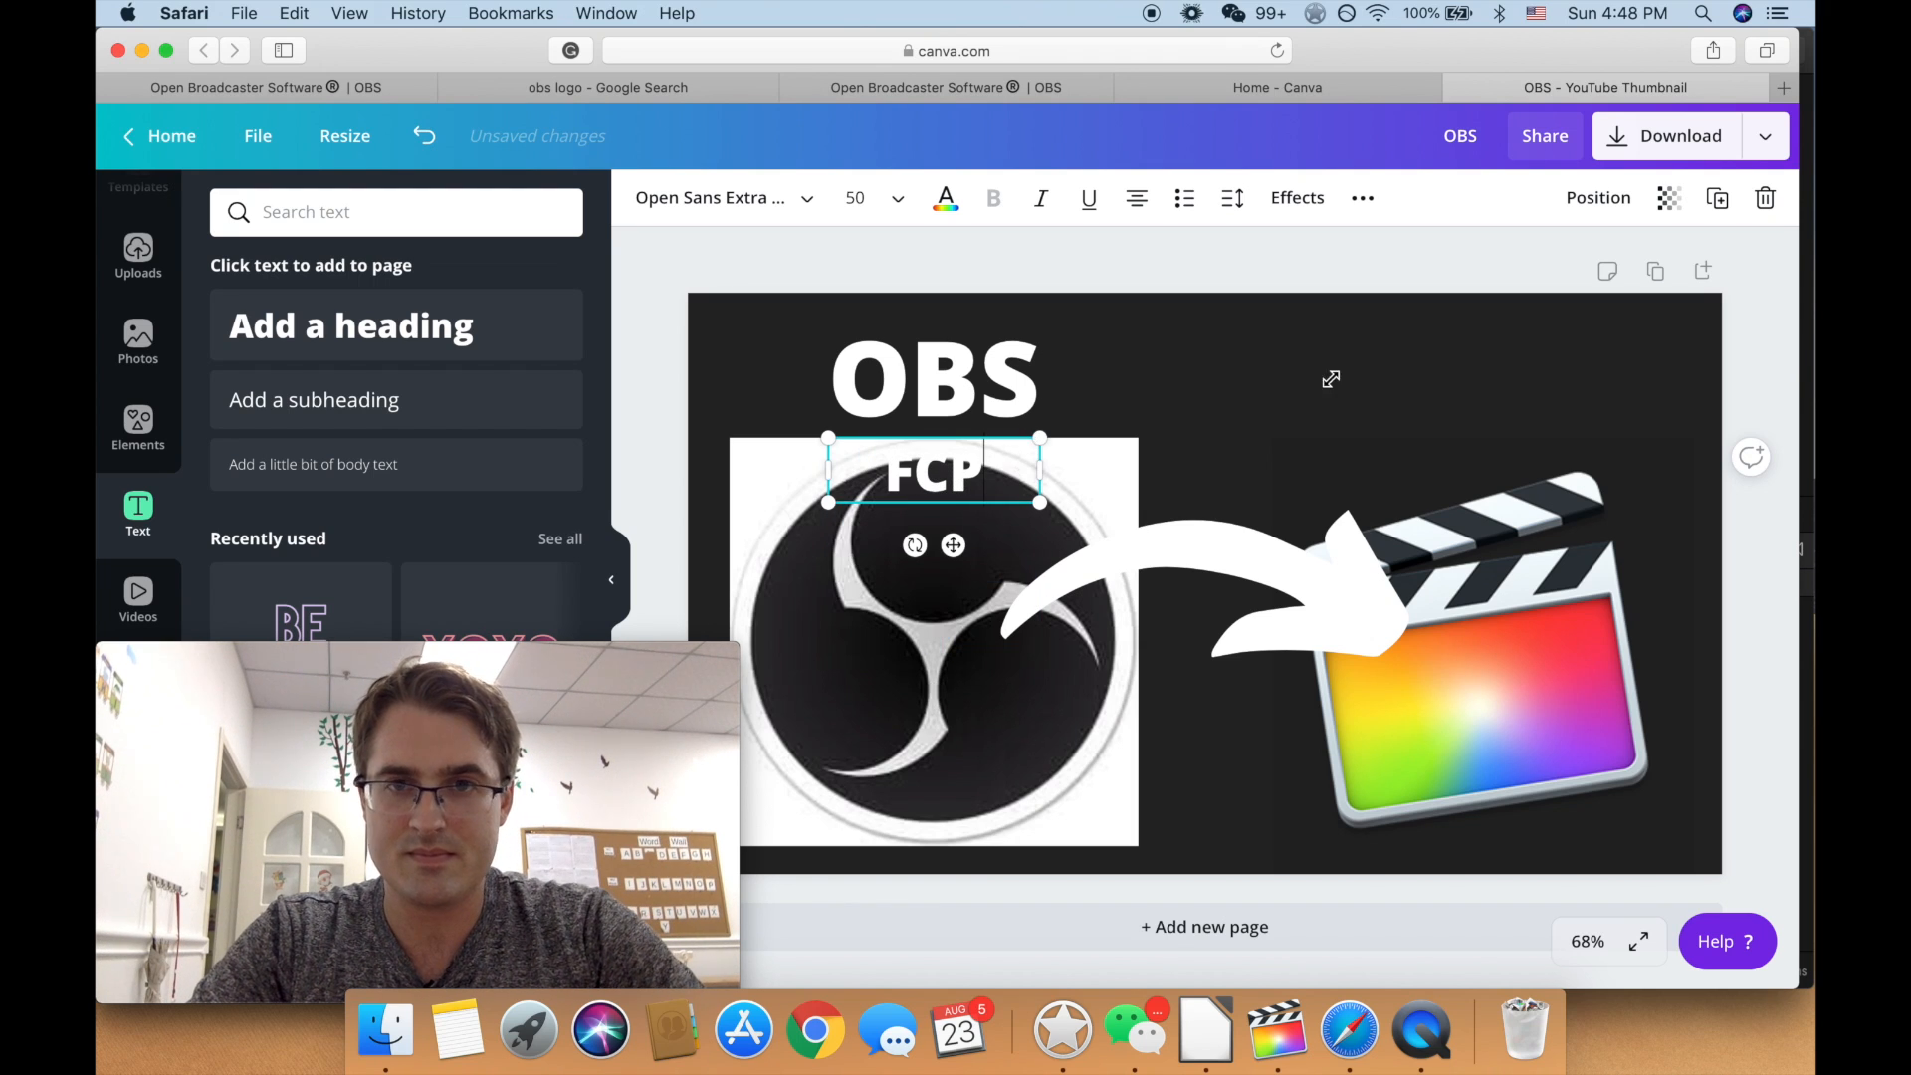
{"action": "left_click_drag", "start_coordinate": [1331, 379], "coordinate": [1450, 348]}
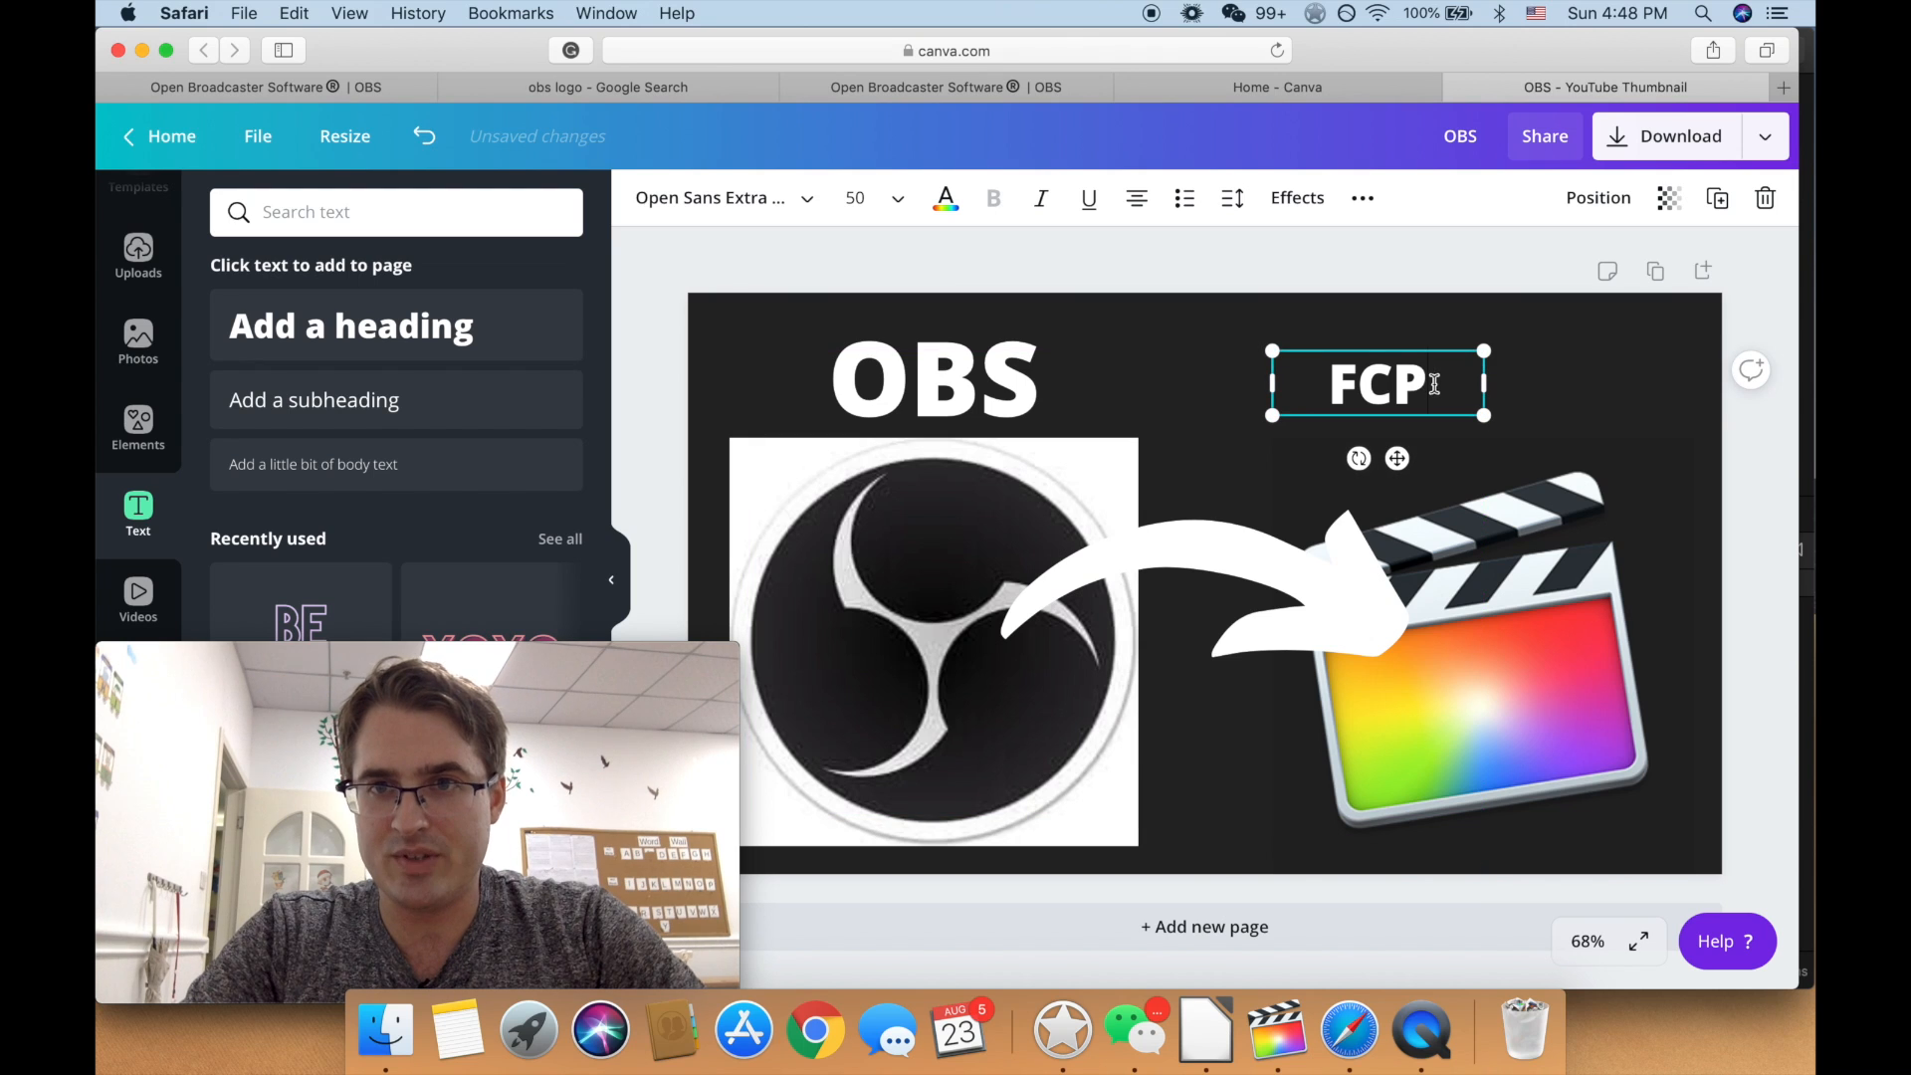
Step: Extend the "FCP" heading to read "FCP/IMOVIE" and widen its text box so it fits on one line
{"action": "left_click", "coordinate": [1445, 386]}
{"action": "type", "text": "/O MOVIE"}
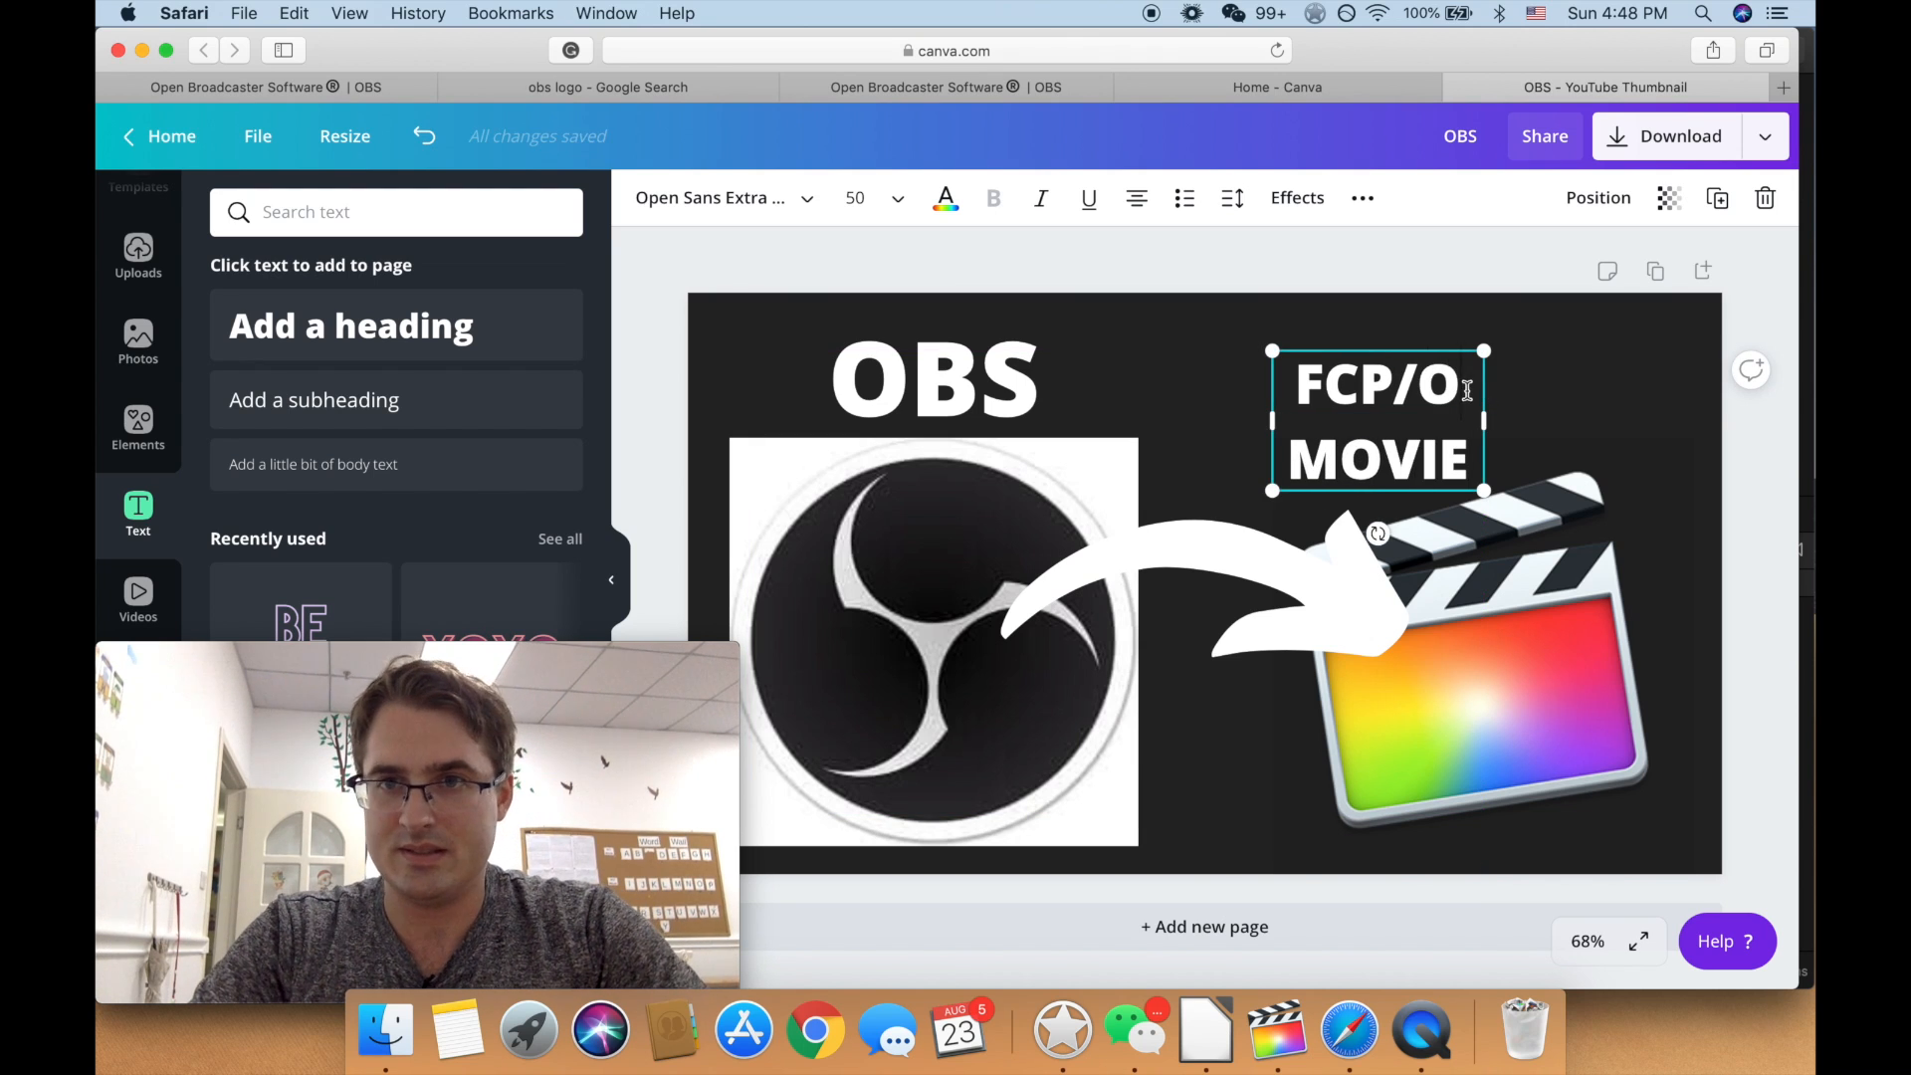
{"action": "key", "text": "BackSpace"}
{"action": "key", "text": "BackSpace"}
{"action": "type", "text": "I"}
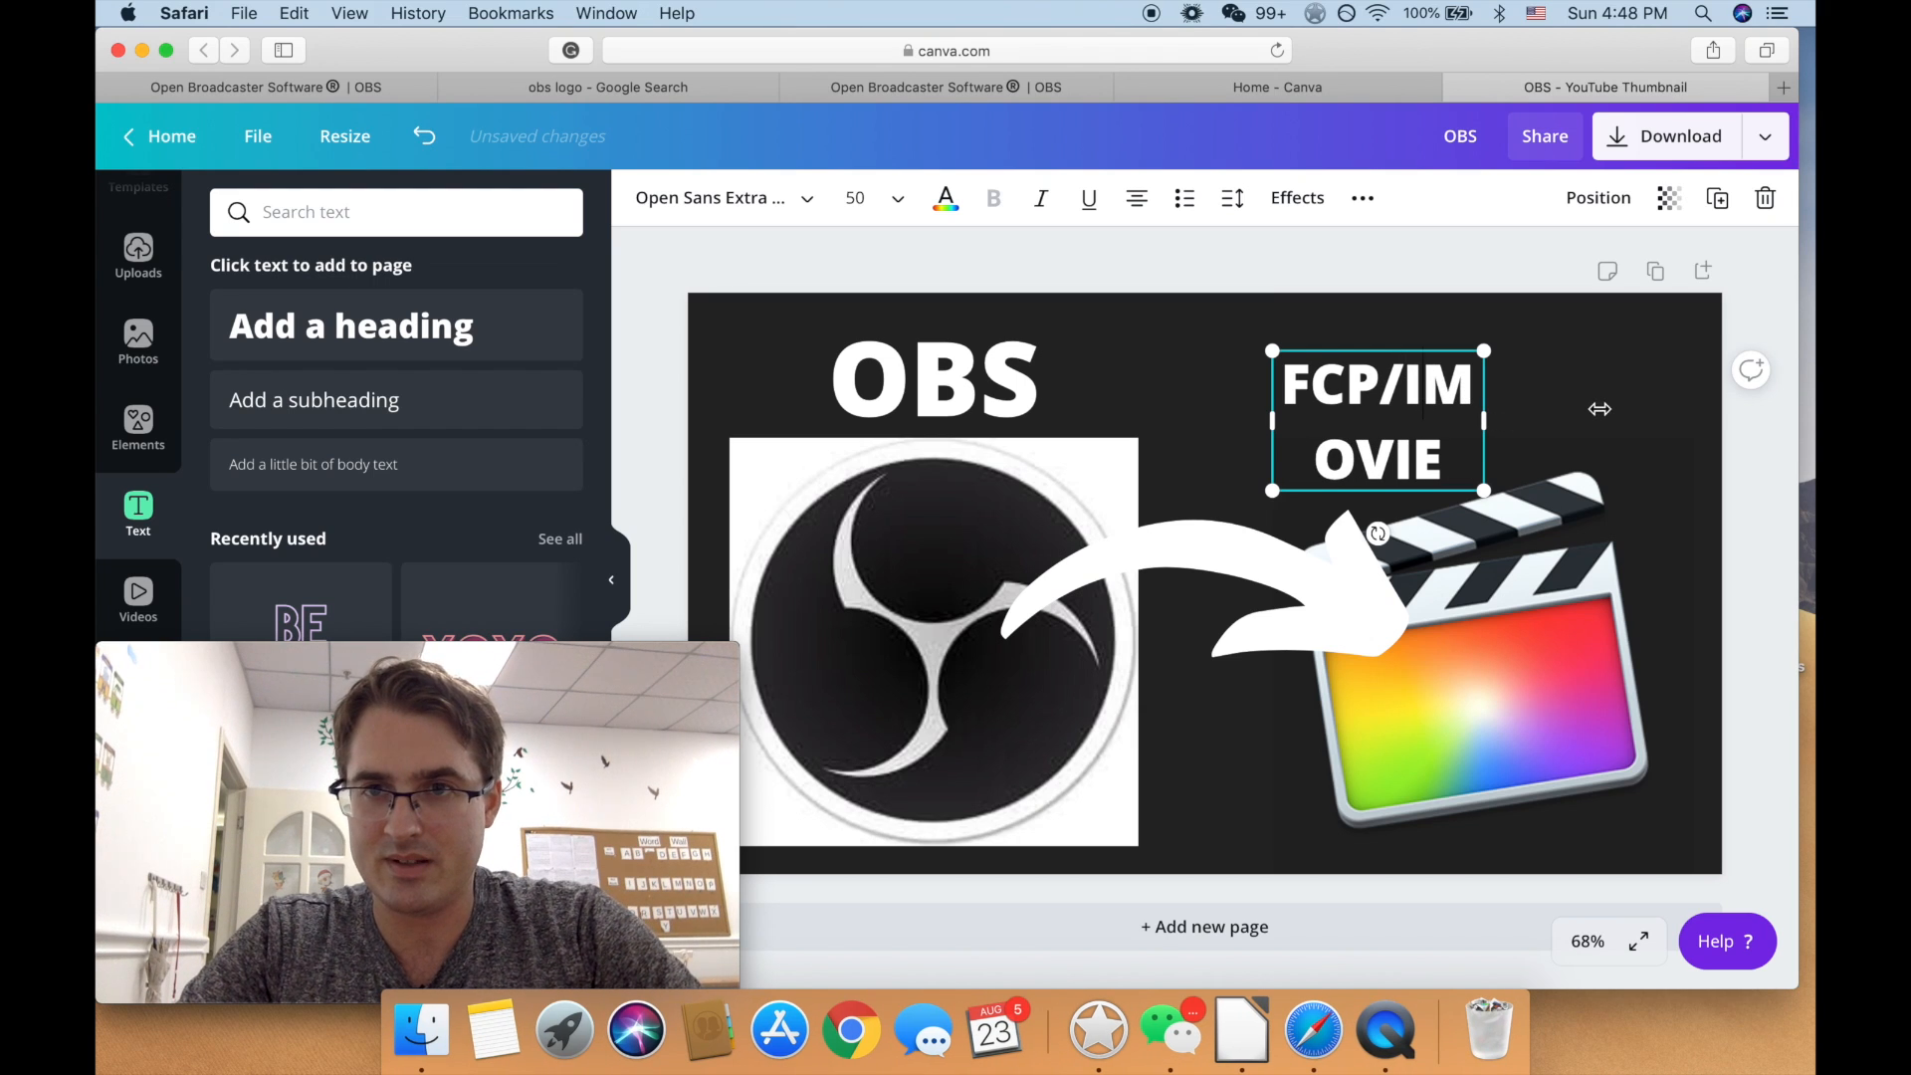
{"action": "left_click_drag", "start_coordinate": [1492, 415], "coordinate": [1599, 414]}
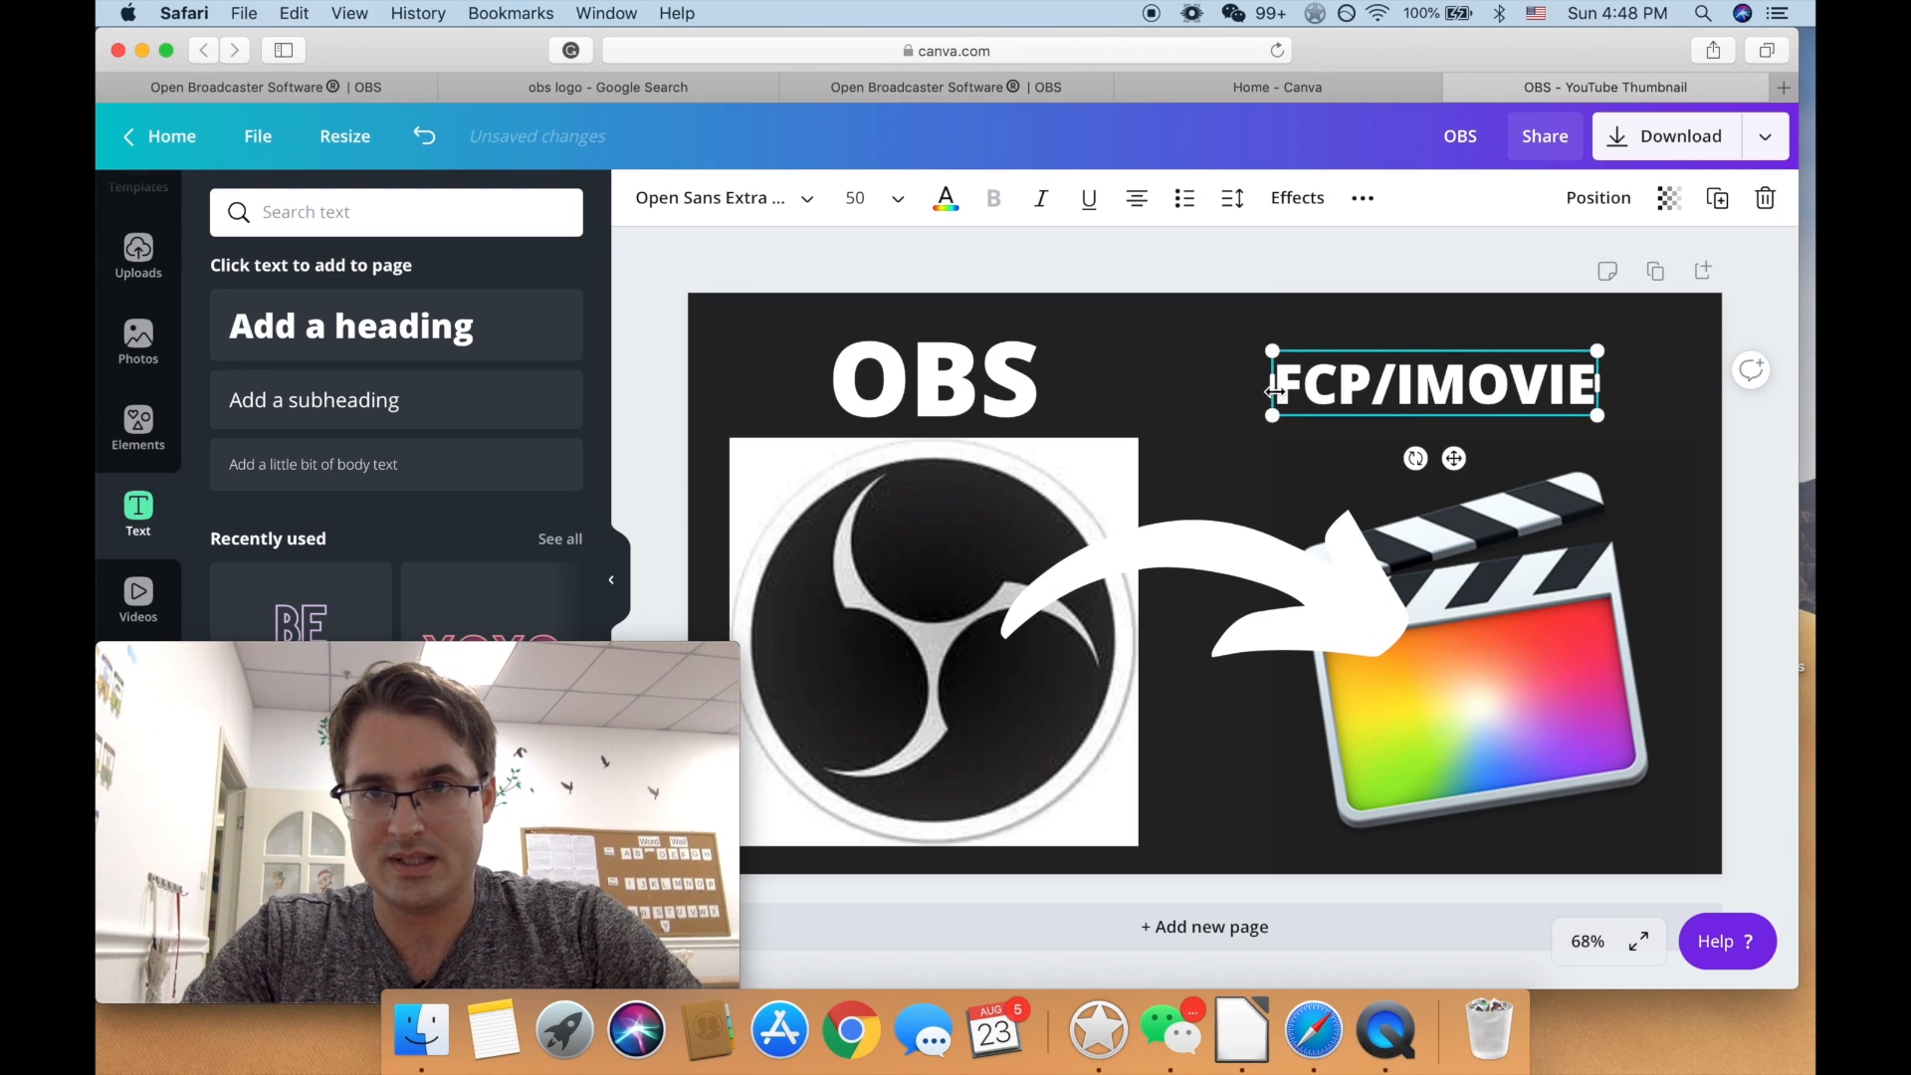